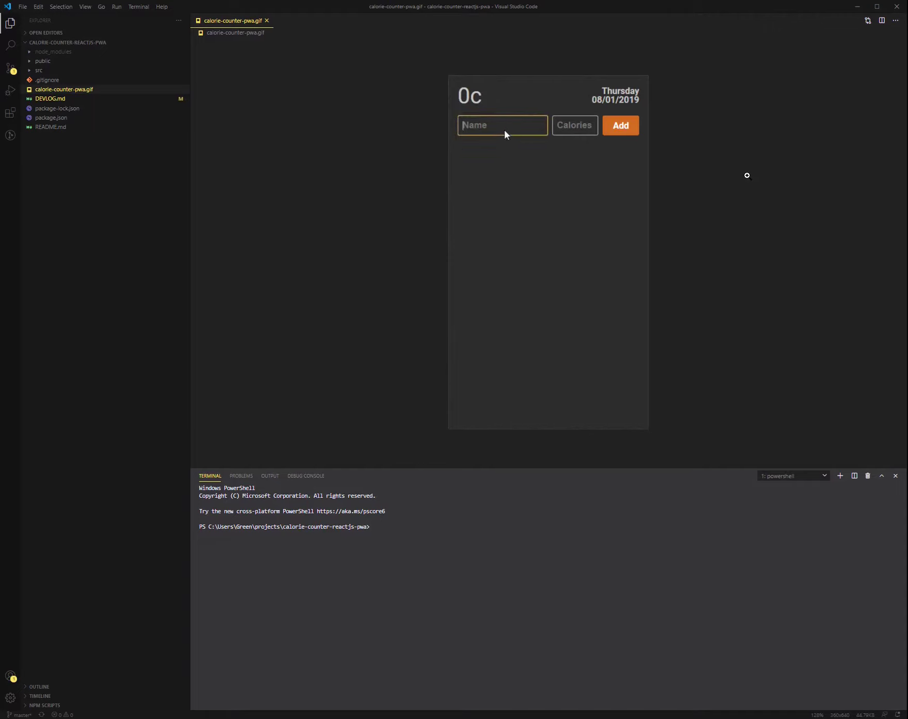
Open index.js and App.js from the src folder, then close the index.js tab.
click(39, 71)
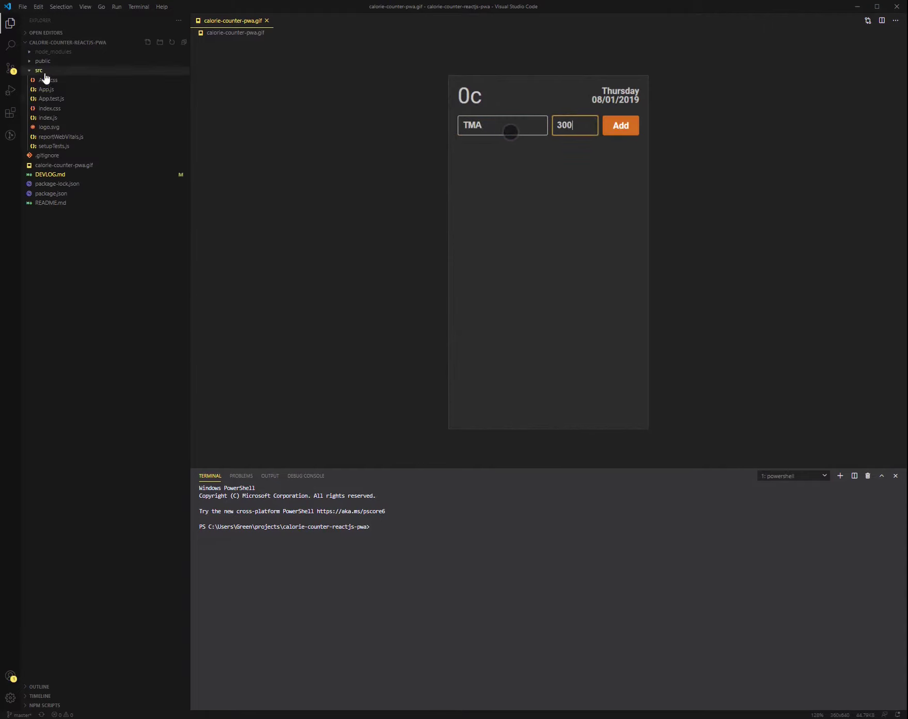
click(49, 119)
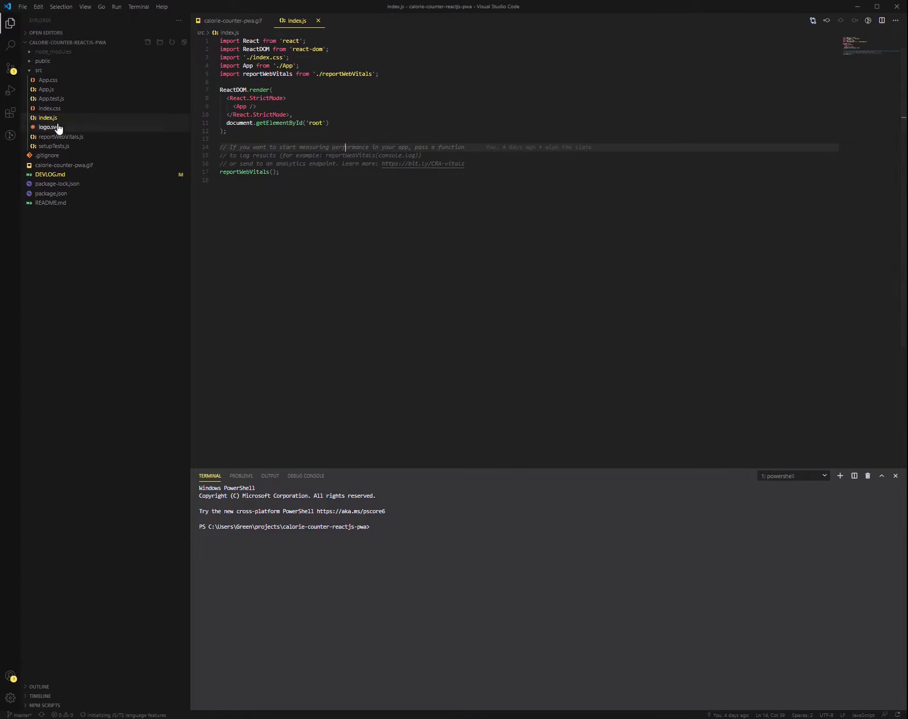
click(46, 90)
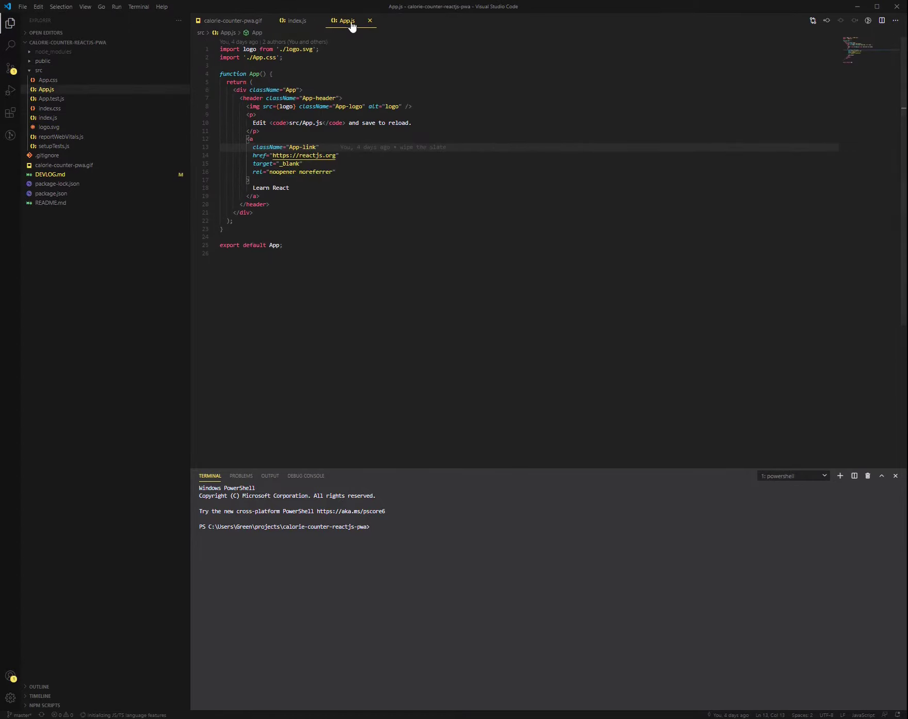
mouse_move(295, 21)
click(318, 19)
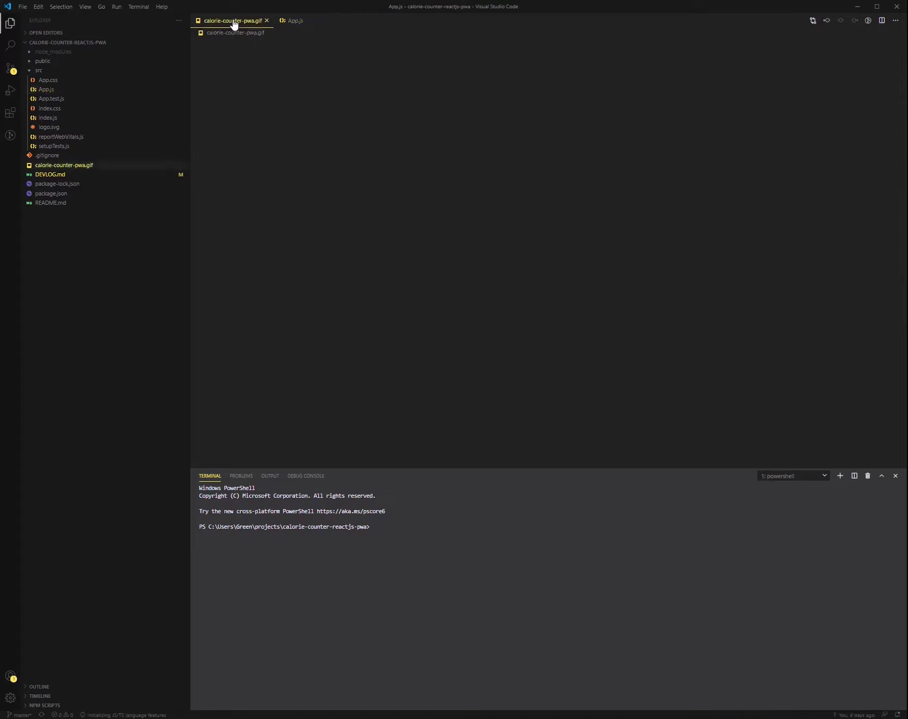
Rewrite App as an arrow function (const App = () =>) and save App.js.
click(233, 20)
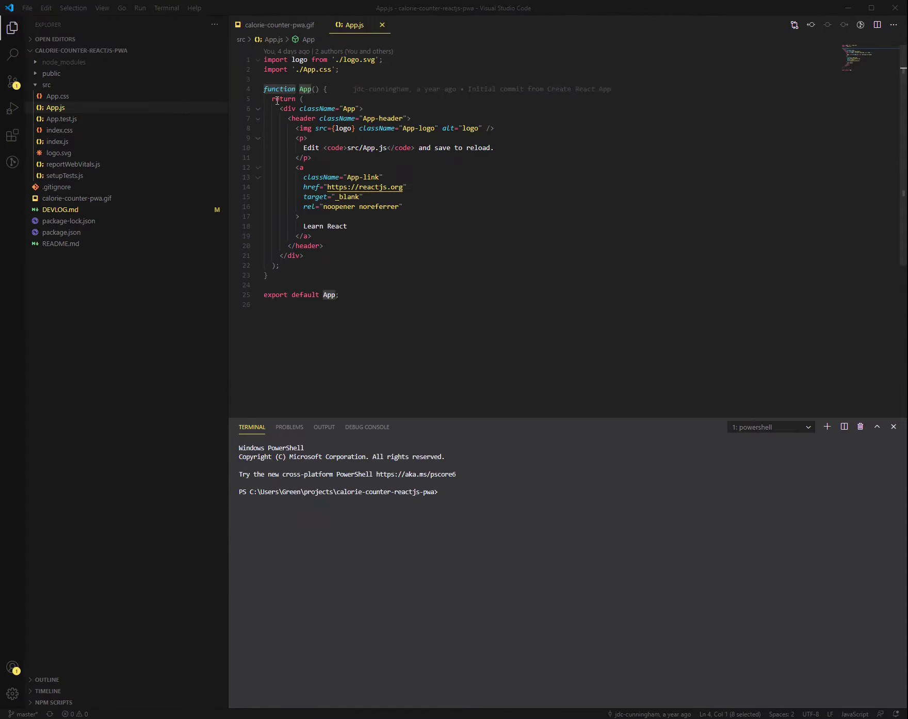
text(st)
key(Escape)
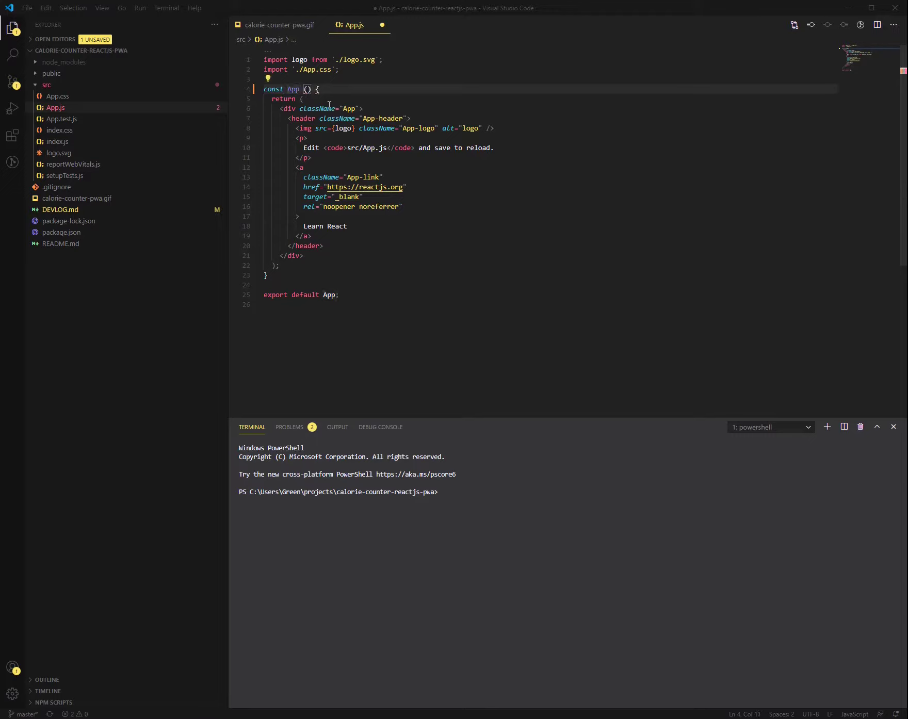
text(= )
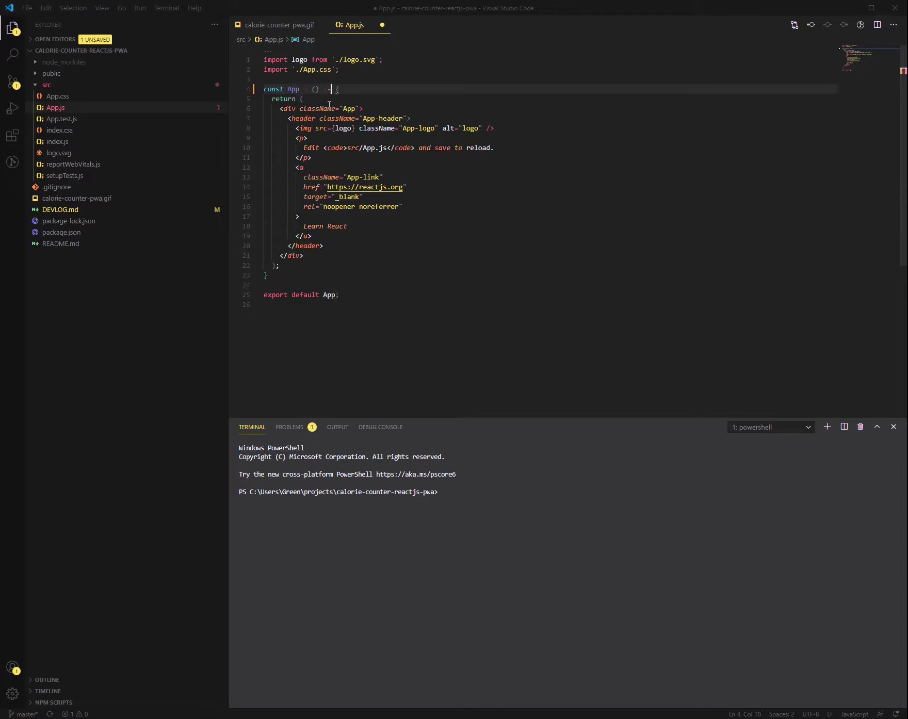
text(>)
key(ctrl+s)
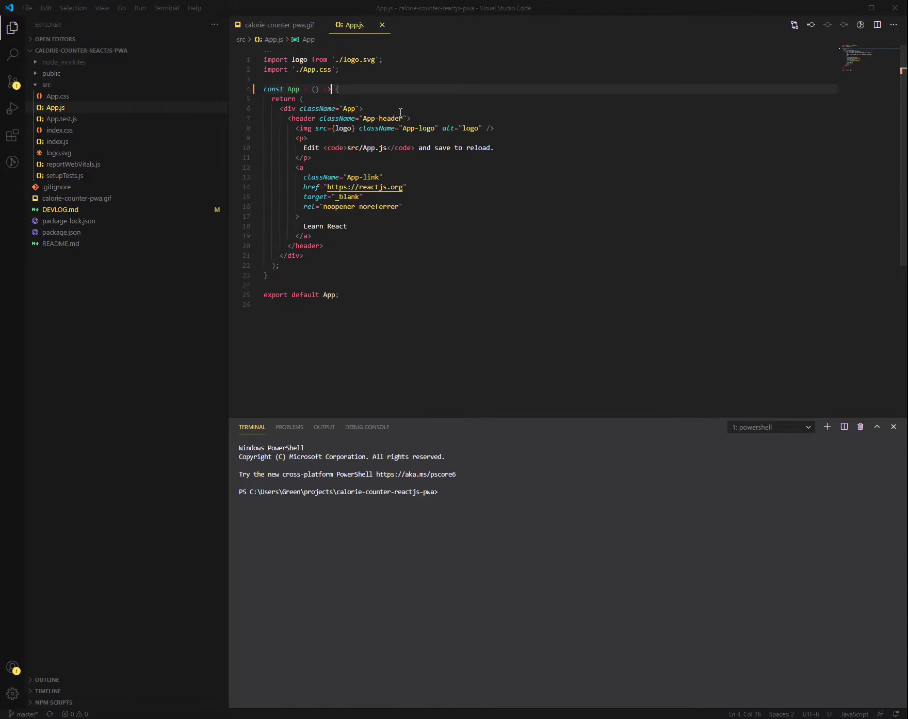
Clear the terminal and start the development server with npm start.
click(400, 112)
click(496, 494)
text(ls)
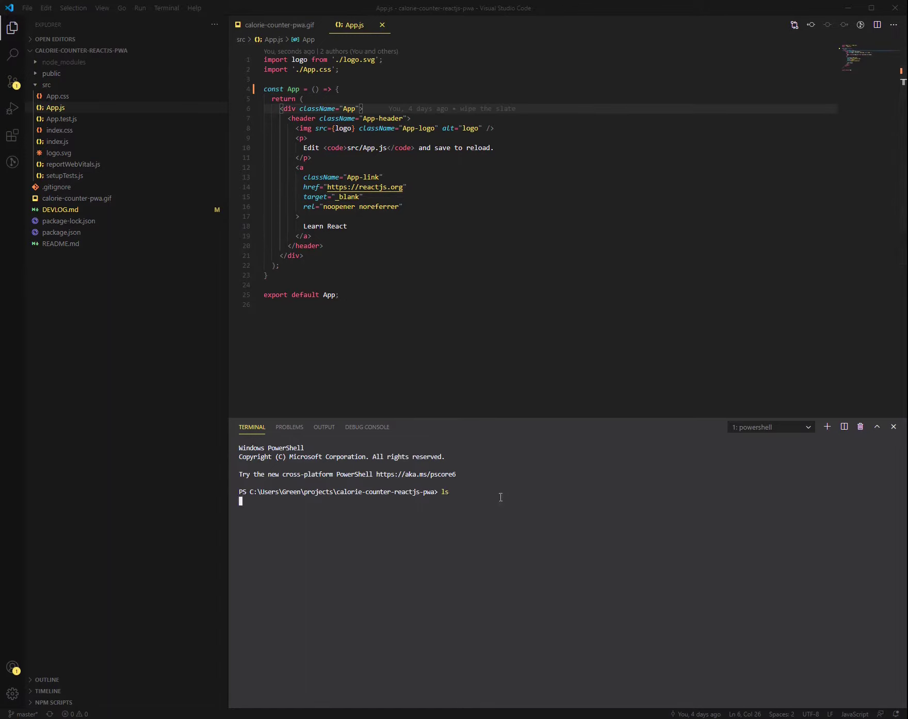
text(cls)
key(Return)
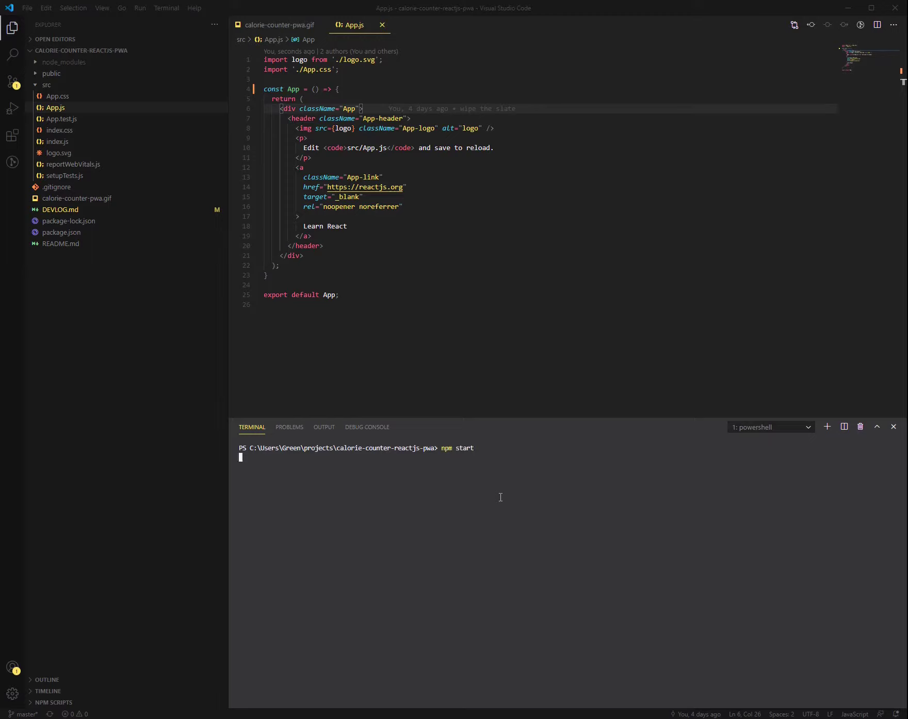
drag(532, 417, 531, 536)
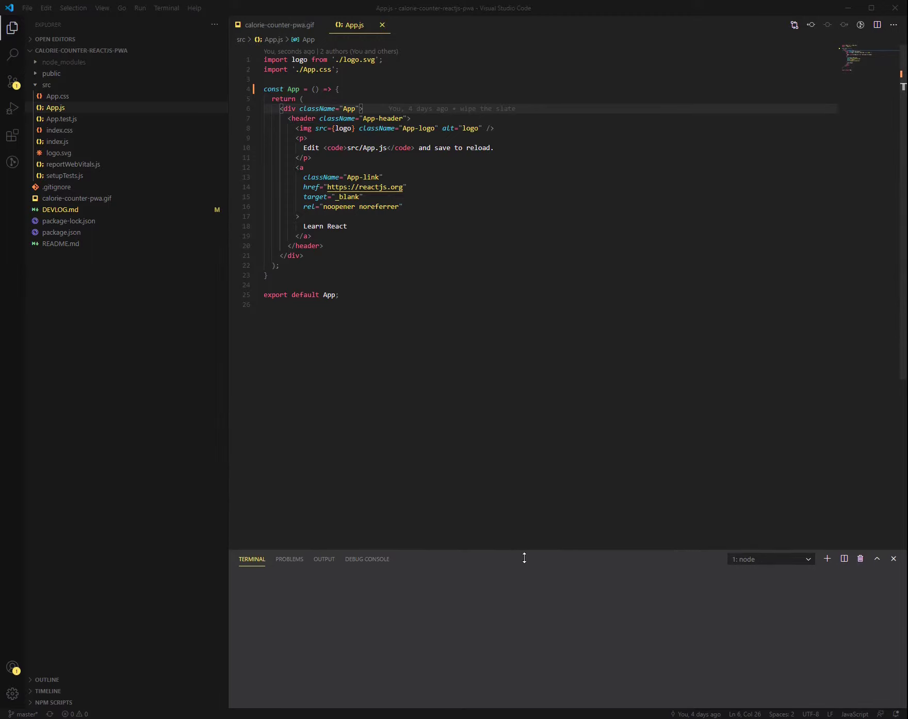
click(506, 335)
click(465, 227)
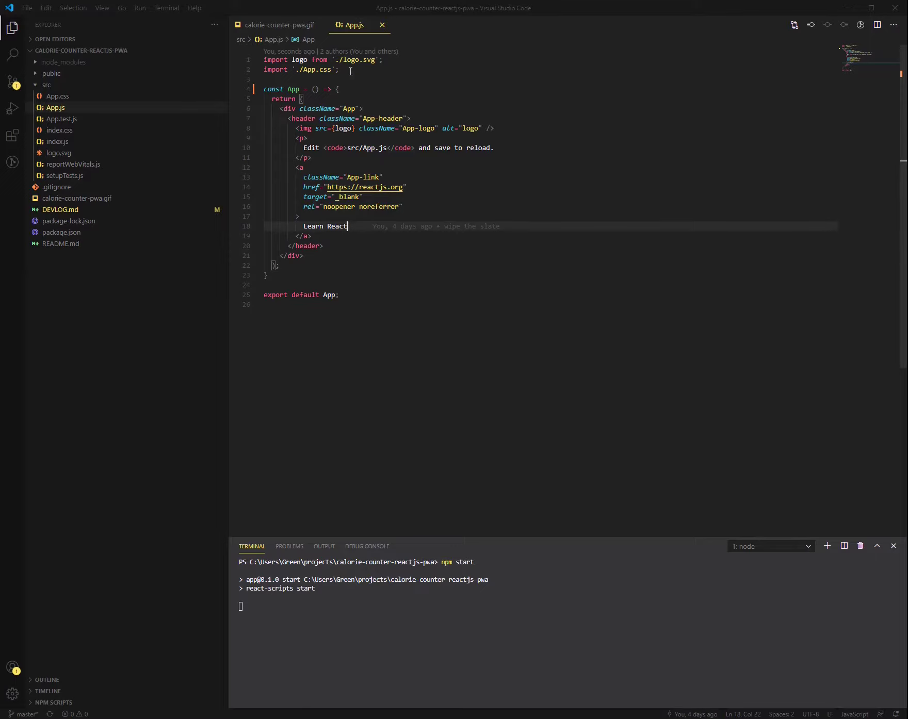
Delete the logo import and the header block from App.js, then save.
drag(384, 60, 263, 59)
key(Delete)
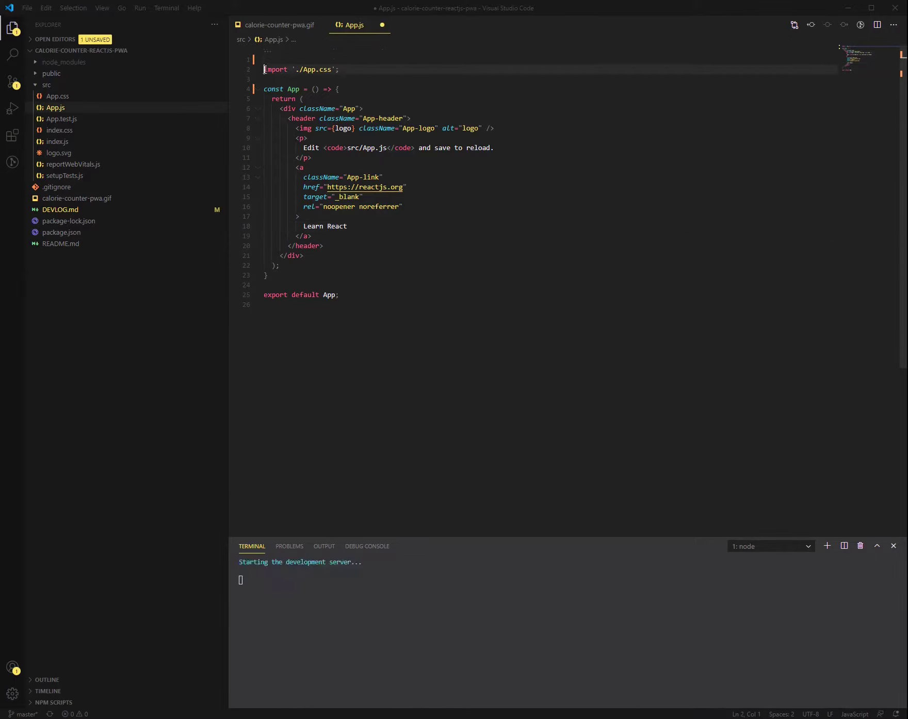
key(BackSpace)
click(338, 79)
click(289, 109)
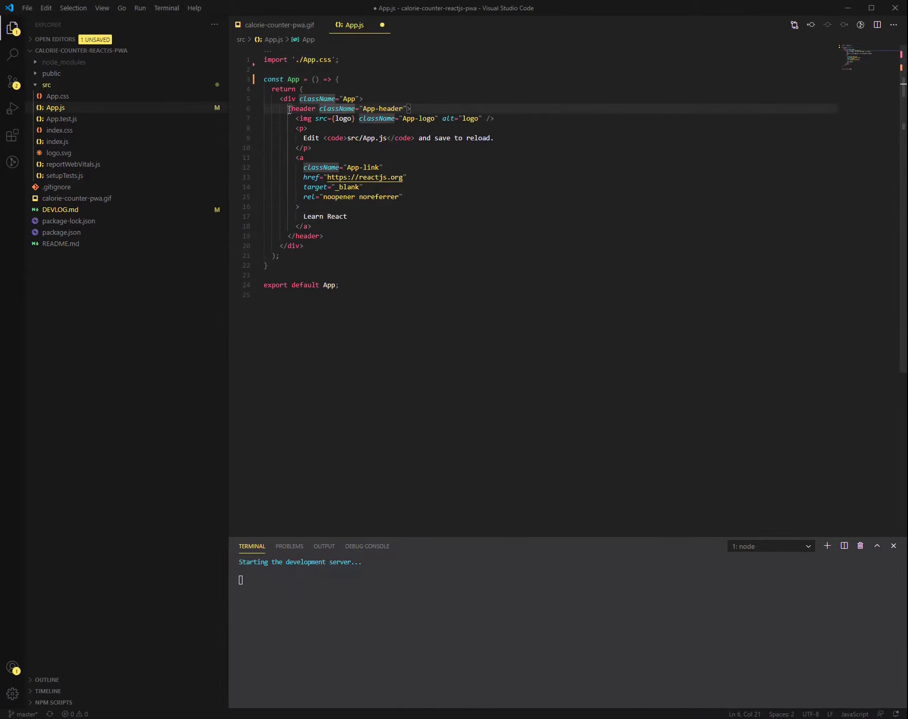
drag(289, 108, 360, 238)
key(Delete)
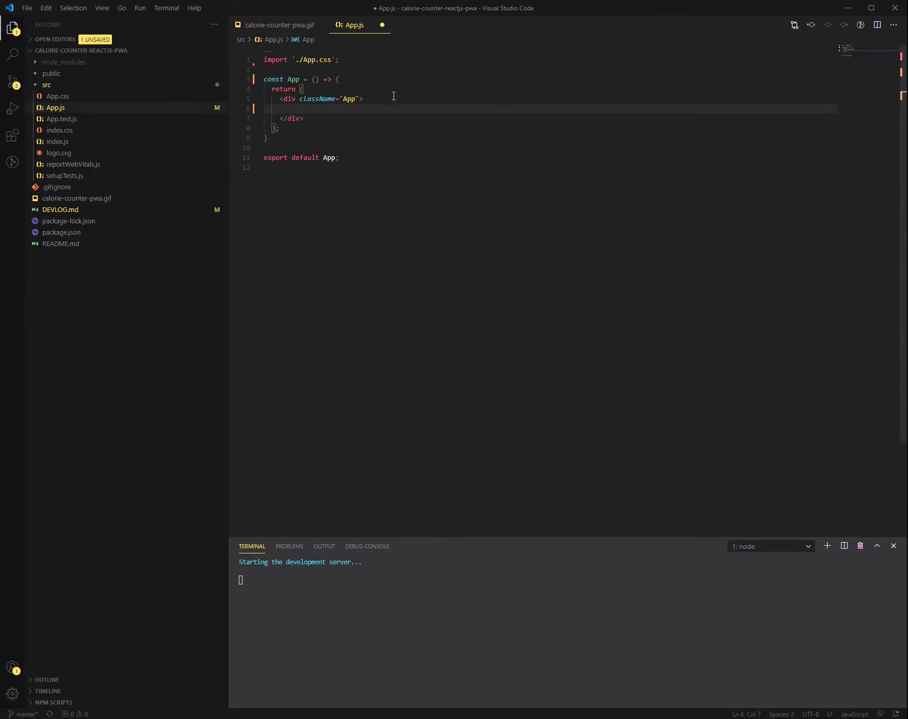
key(ctrl+s)
Add fonts.scss, css-reset.css and layout.scss under src/misc, and rename App.css to App.scss.
click(480, 61)
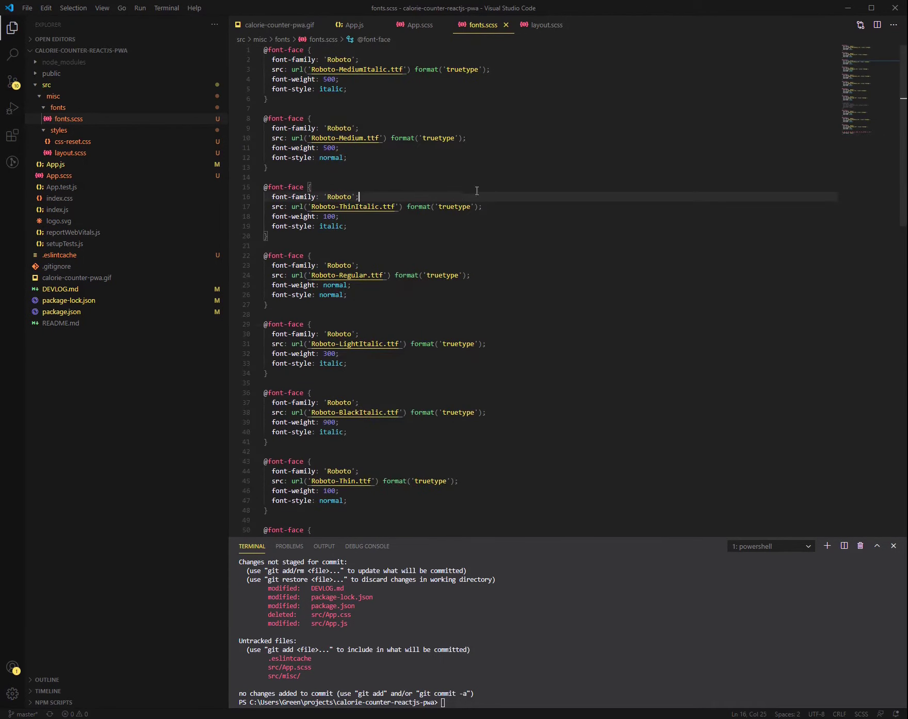
scroll(401, 367, down, 2)
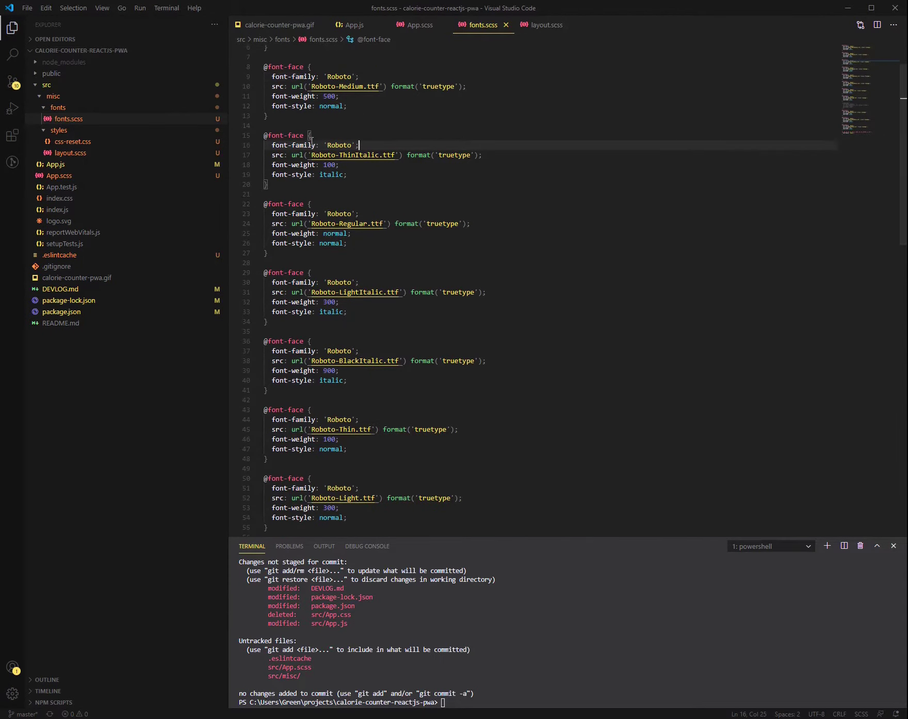
click(403, 213)
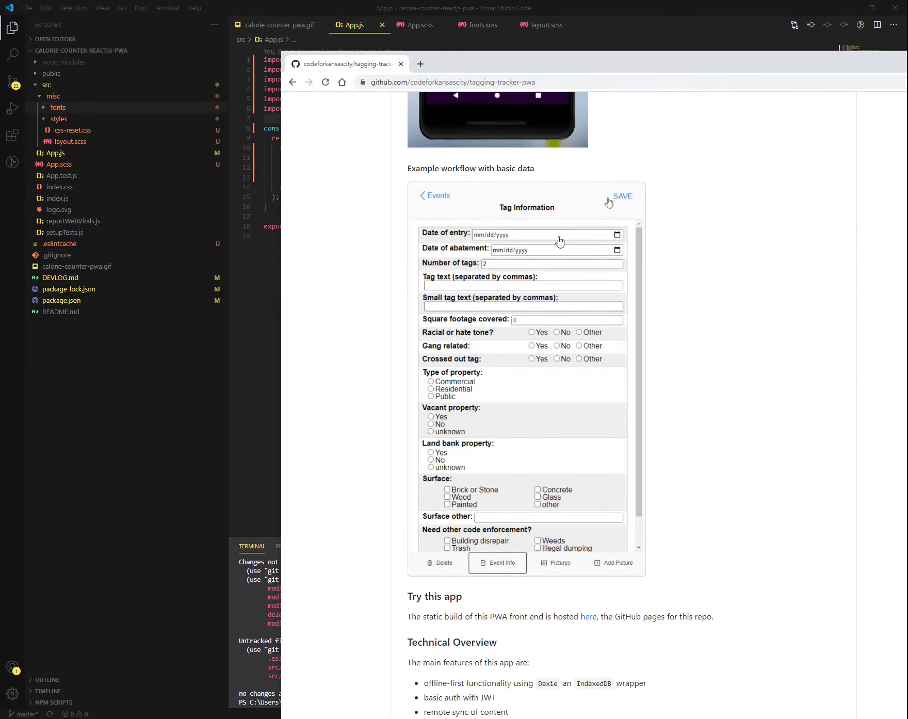
scroll(568, 376, down, 5)
scroll(602, 355, down, 5)
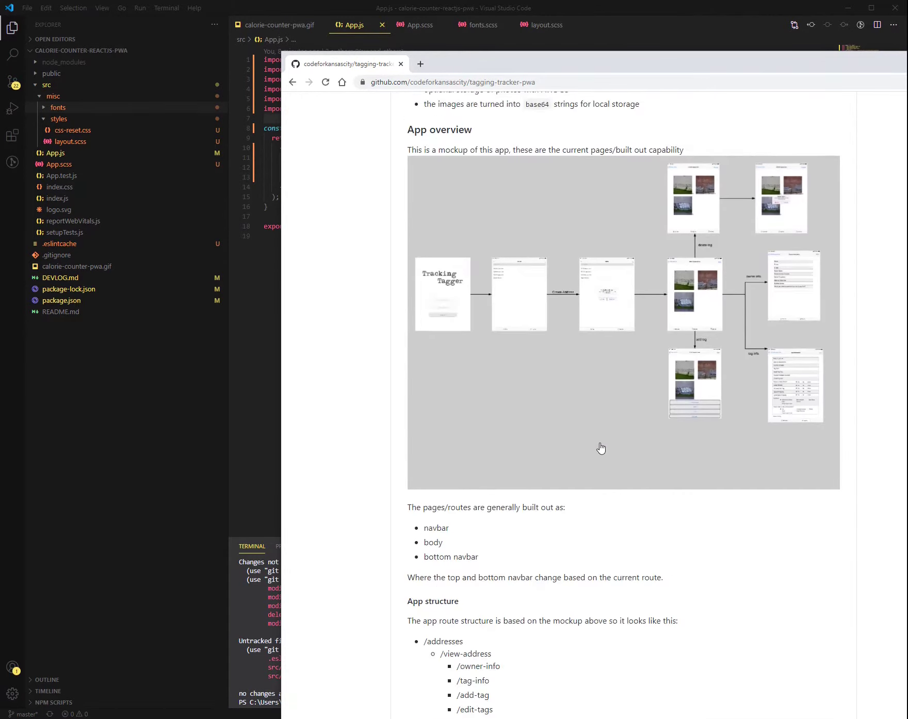
scroll(639, 284, down, 2)
scroll(610, 354, up, 3)
scroll(525, 376, up, 2)
scroll(582, 397, up, 4)
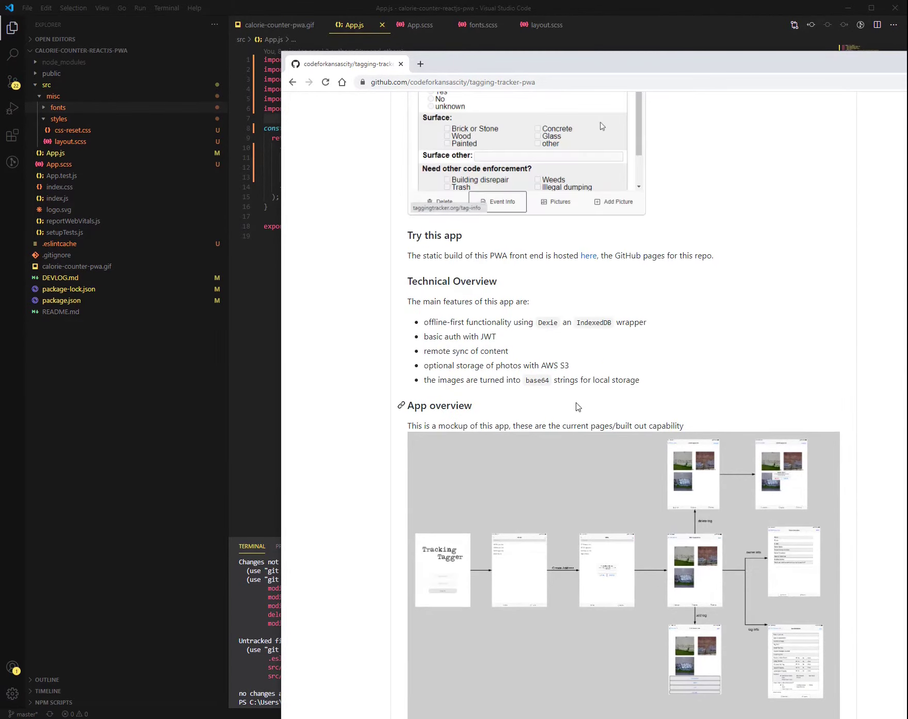
scroll(567, 425, up, 3)
scroll(564, 434, up, 4)
scroll(546, 440, up, 4)
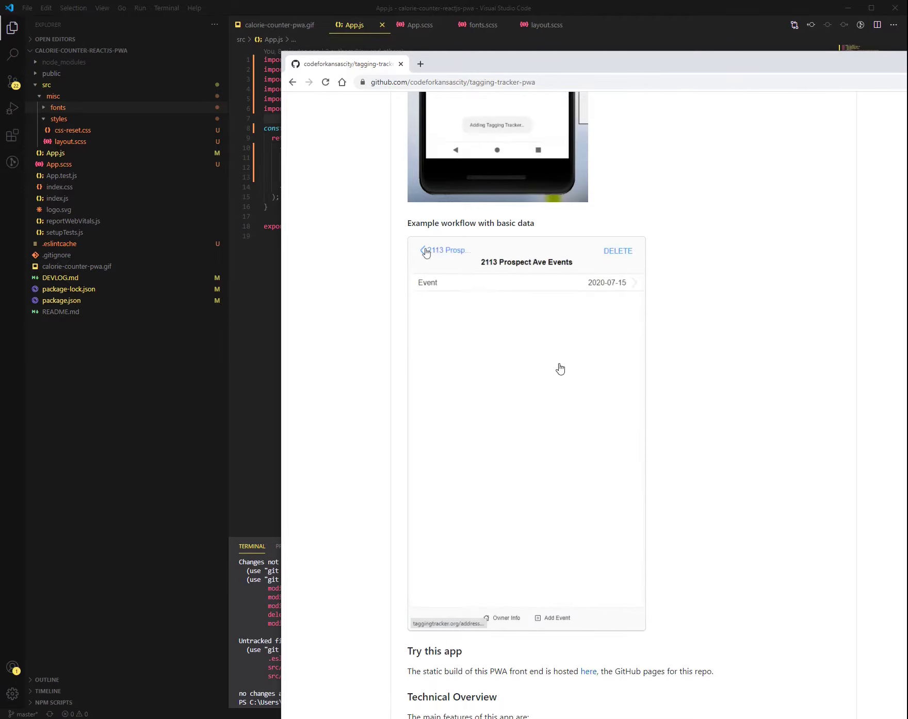
scroll(575, 375, up, 5)
scroll(638, 355, down, 3)
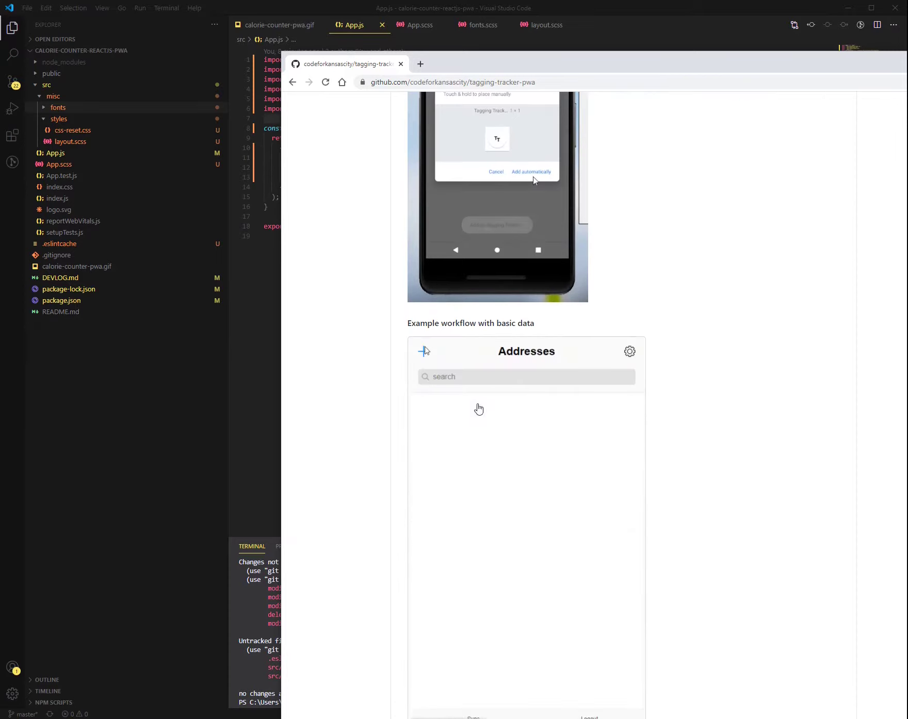
scroll(700, 349, down, 3)
scroll(700, 350, up, 2)
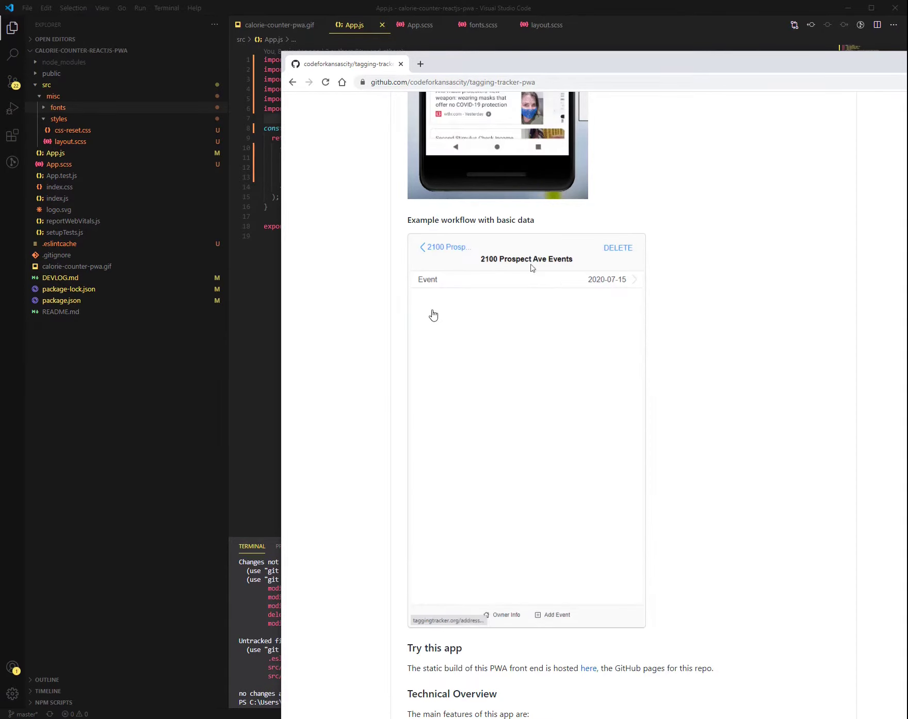
scroll(604, 510, down, 2)
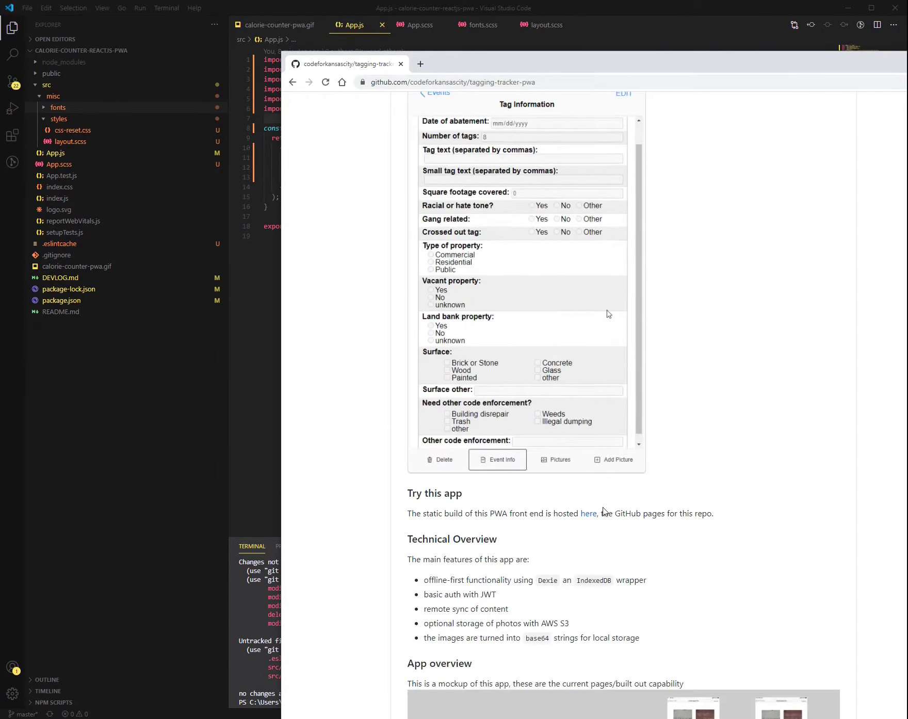
scroll(606, 511, down, 2)
scroll(606, 510, up, 2)
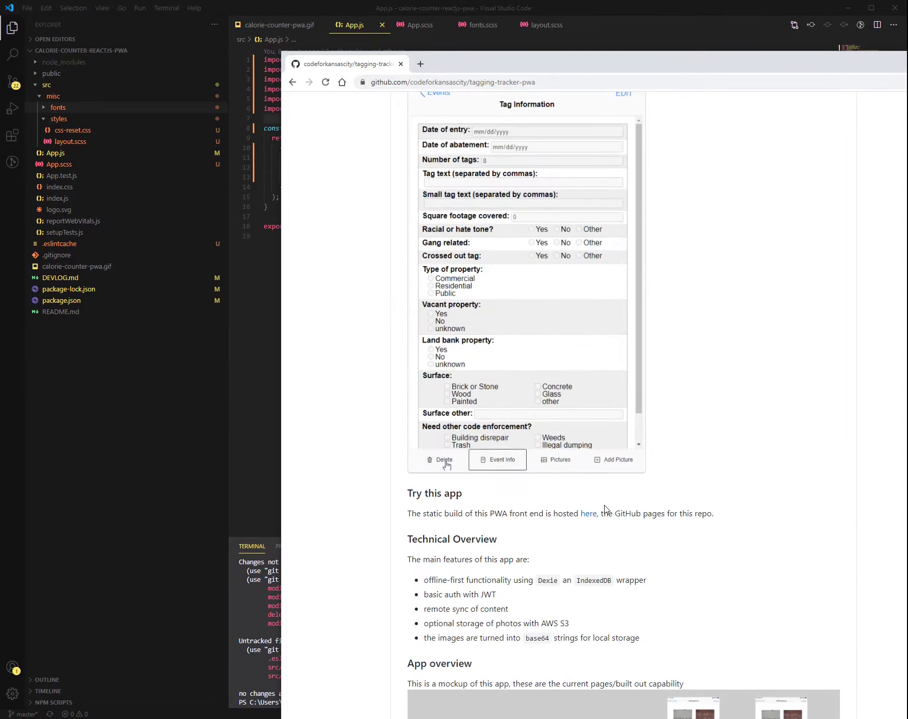
scroll(607, 509, up, 2)
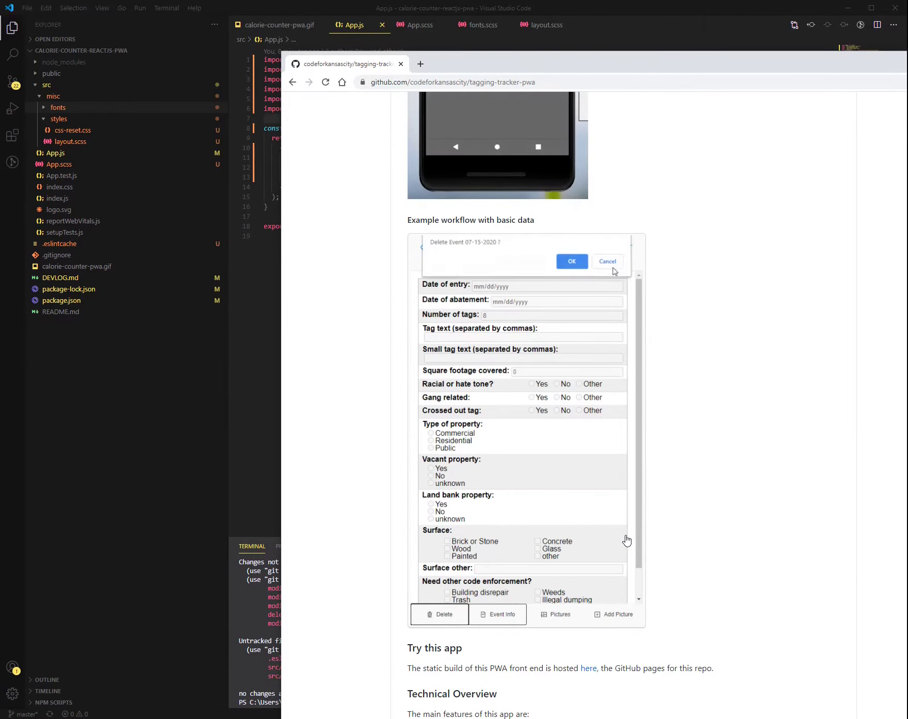
scroll(626, 540, down, 2)
scroll(568, 461, up, 3)
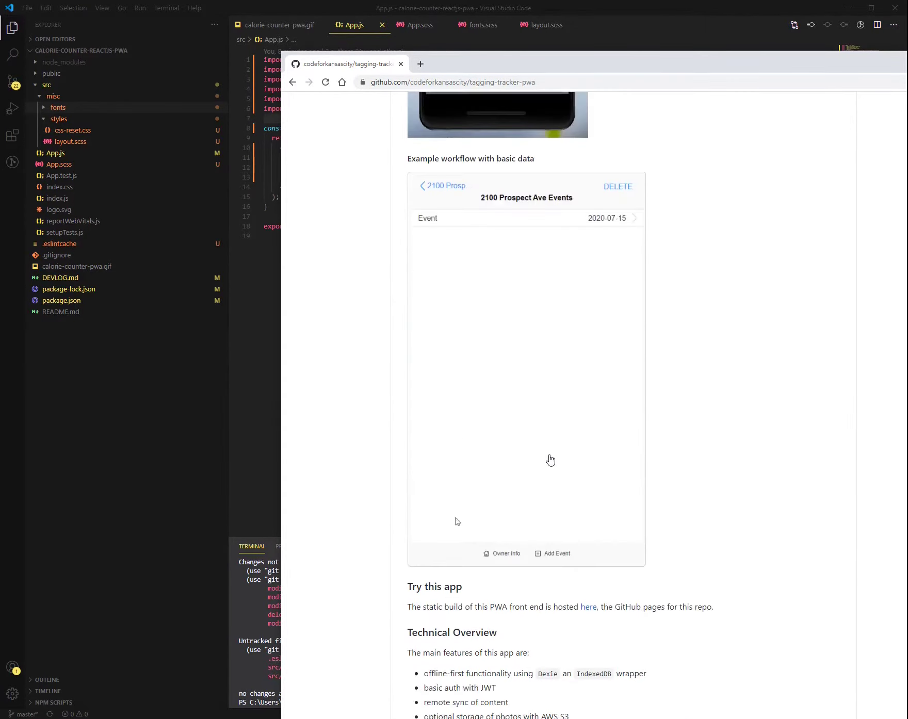
scroll(560, 603, up, 1)
scroll(560, 640, down, 1)
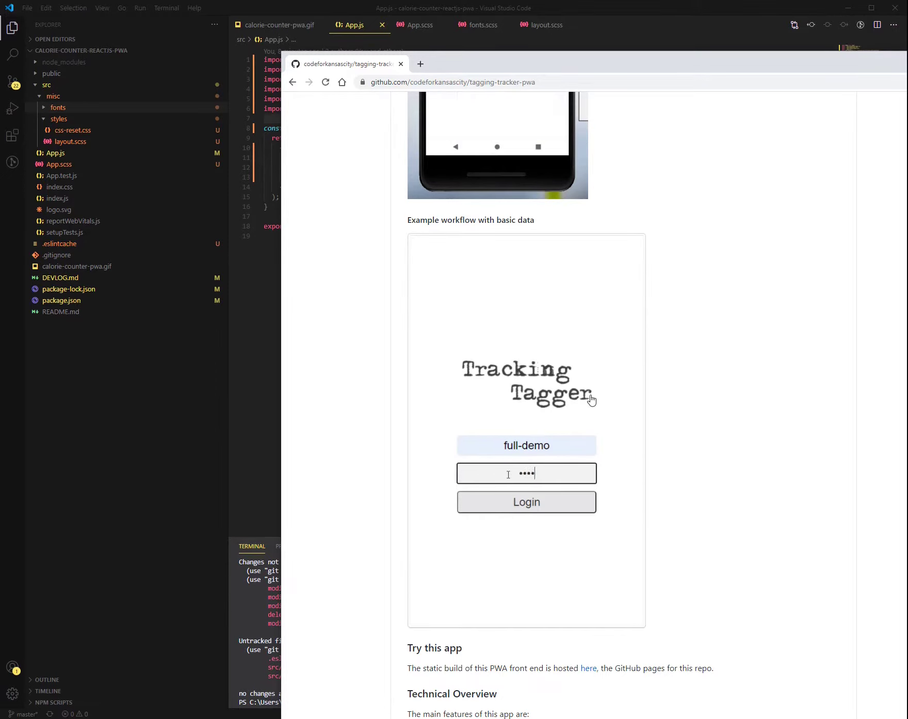
scroll(609, 414, down, 3)
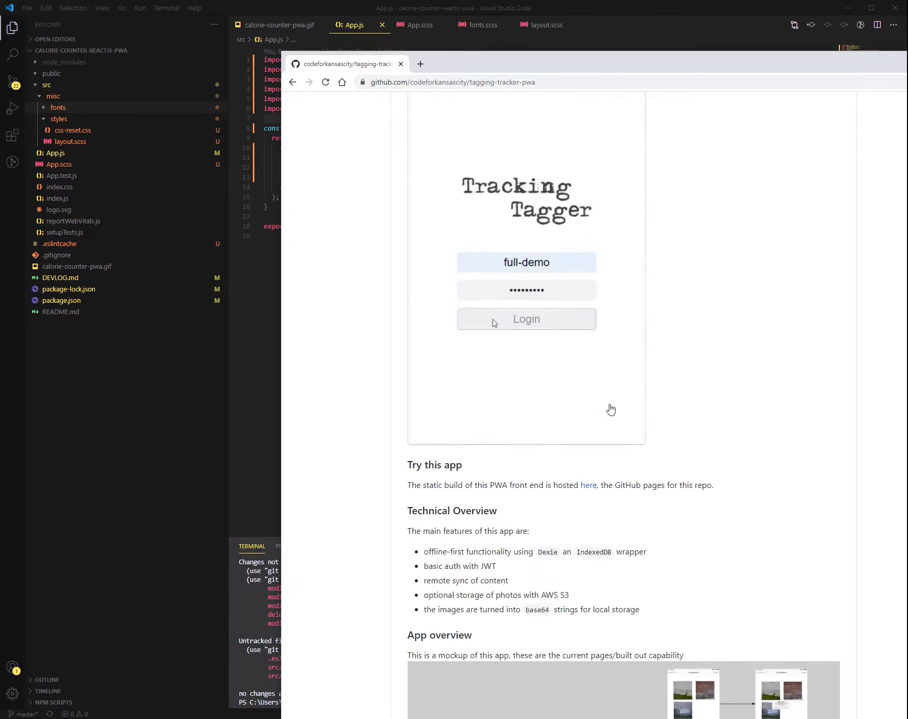
scroll(609, 414, down, 5)
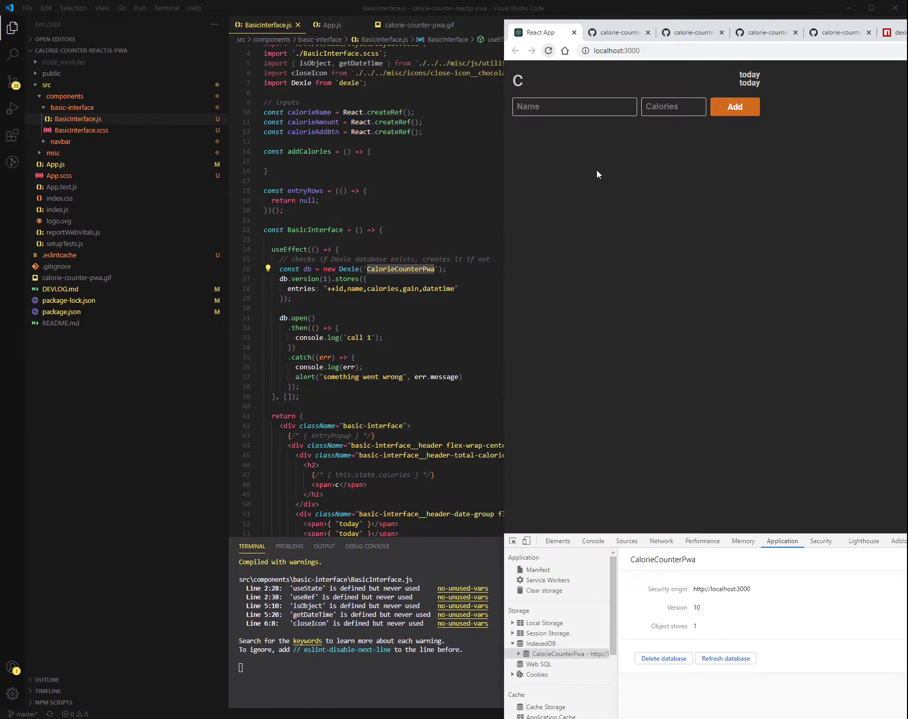
Inspect the empty CalorieCounterPwa entries store and its gain, name, calories and datetime indexes.
click(521, 654)
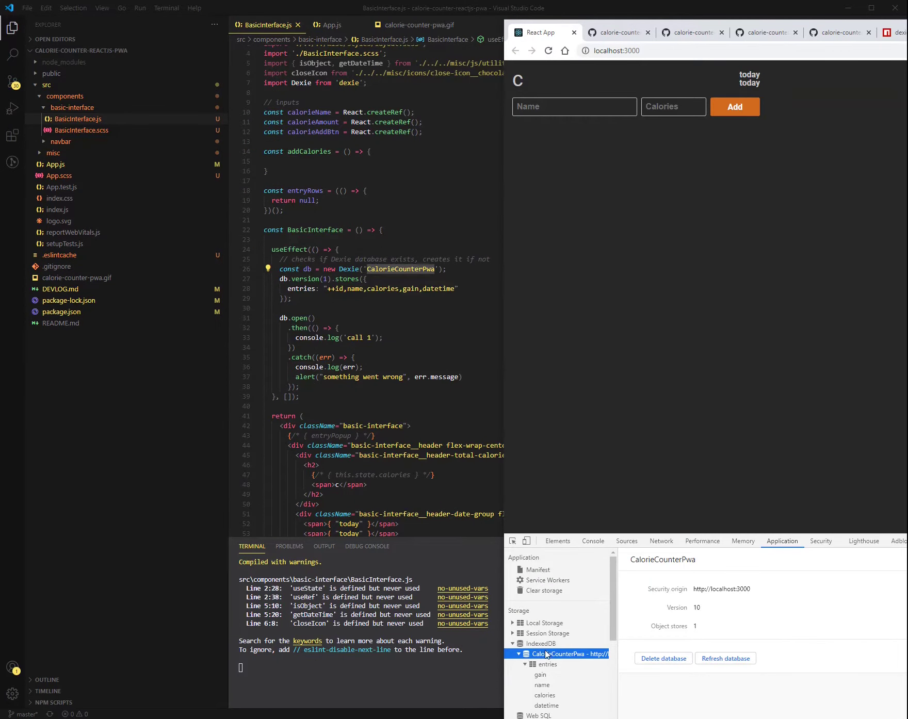
click(548, 665)
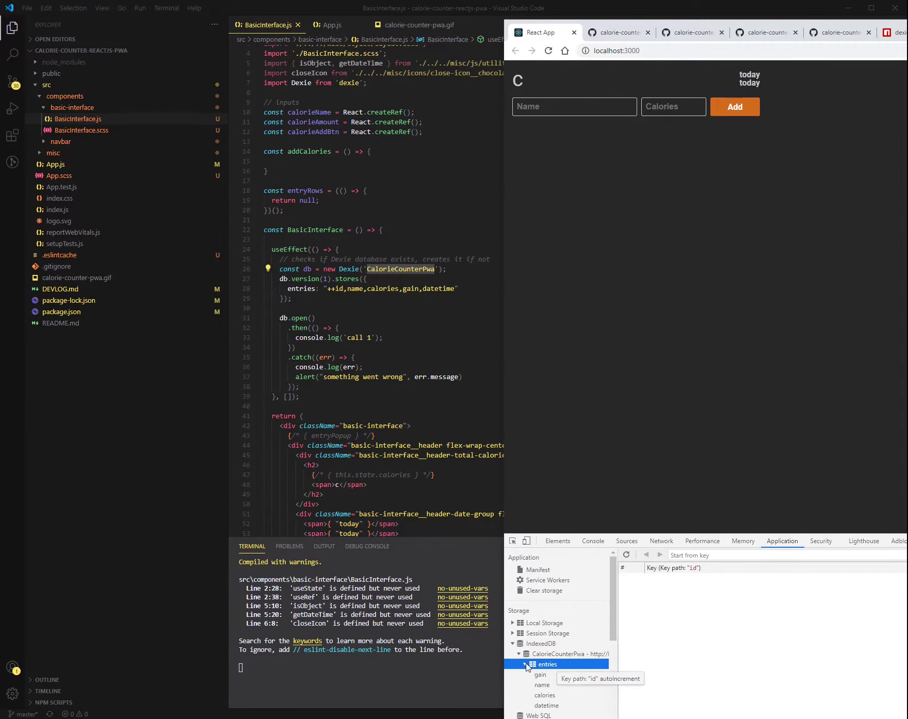
click(526, 665)
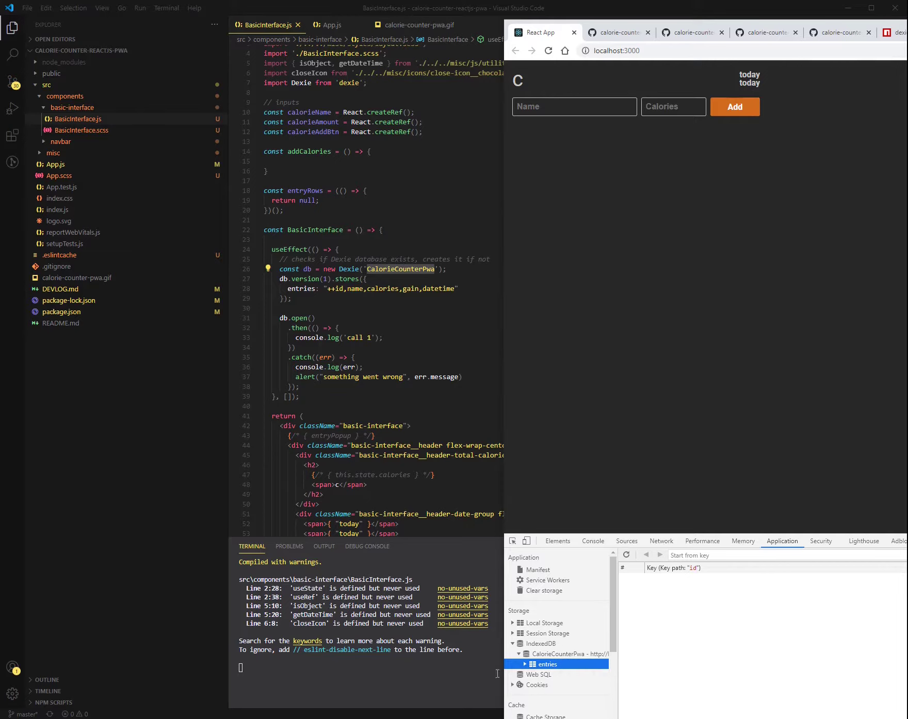
click(525, 664)
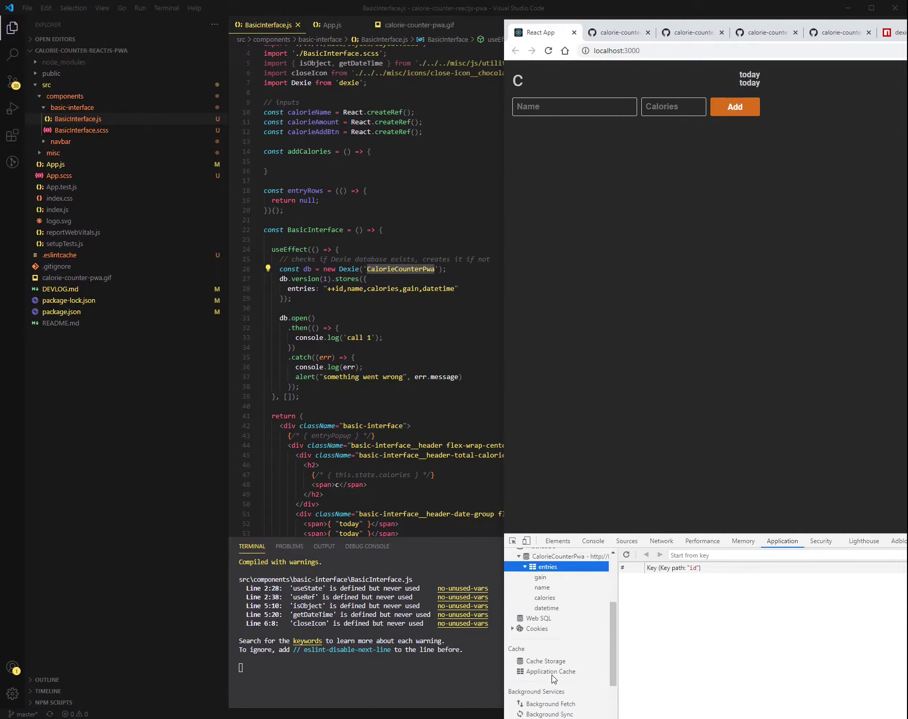
scroll(556, 681, down, 2)
click(541, 623)
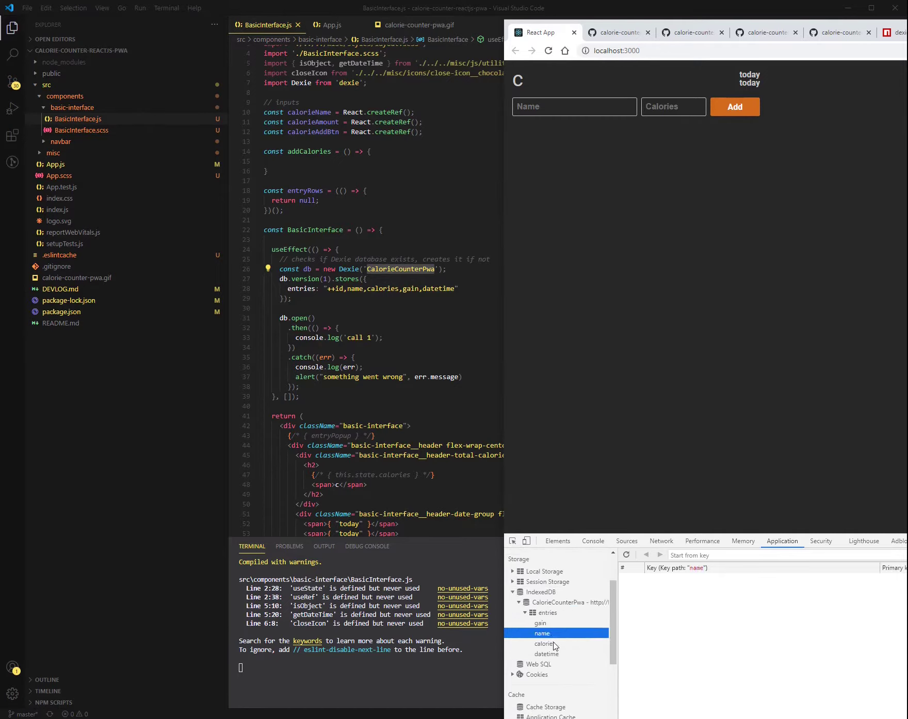
click(555, 644)
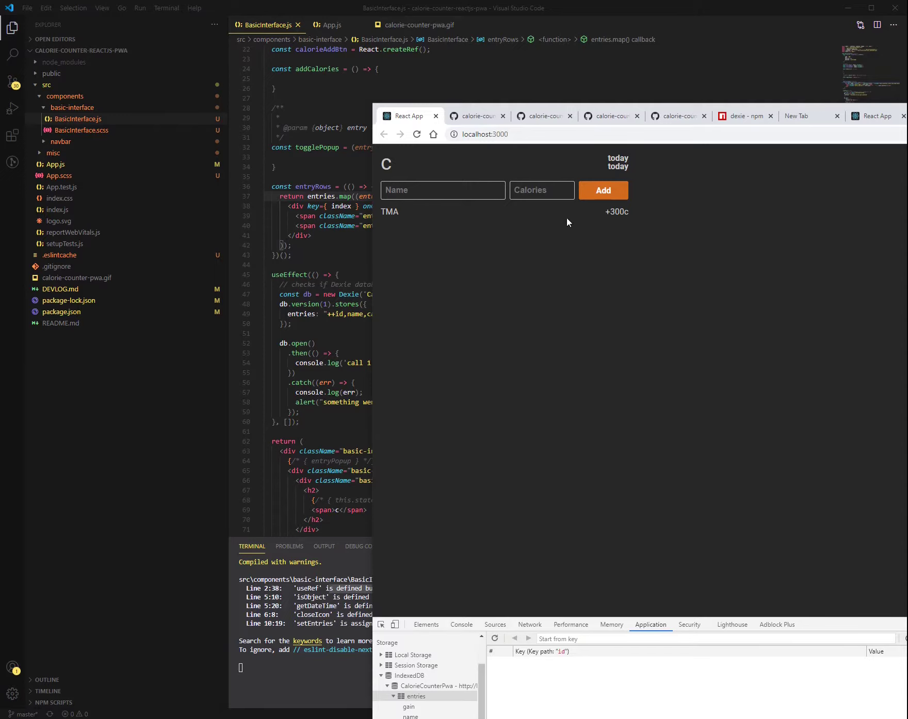
Uncomment the Dexie save block (lines 33–51) in addCalories and save the file.
drag(568, 221, 653, 223)
click(636, 216)
key(alt+Tab)
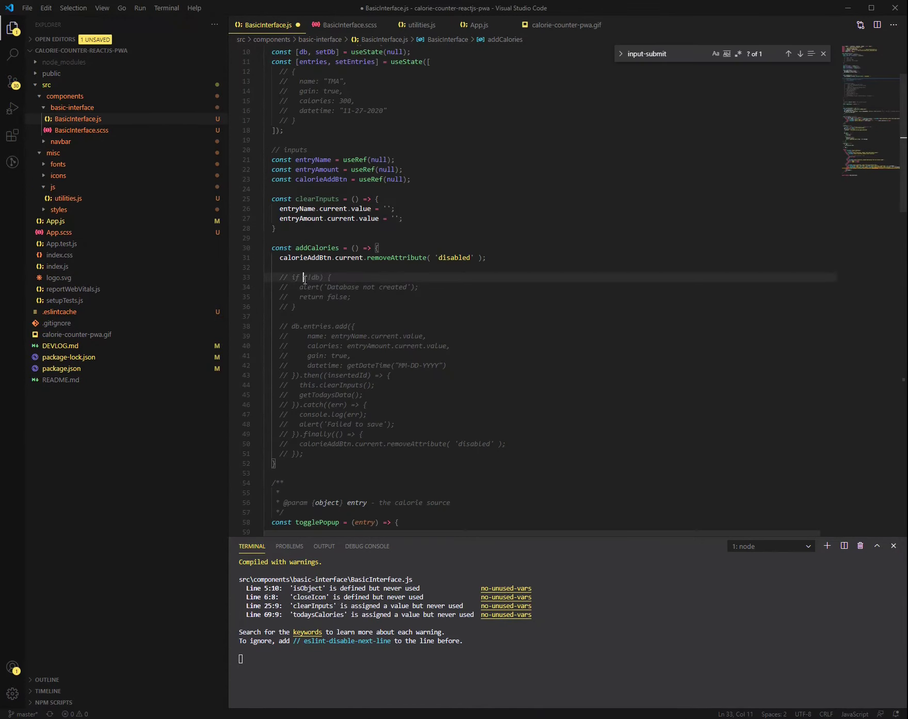
shift+click(329, 457)
key(ctrl+slash)
key(ctrl+s)
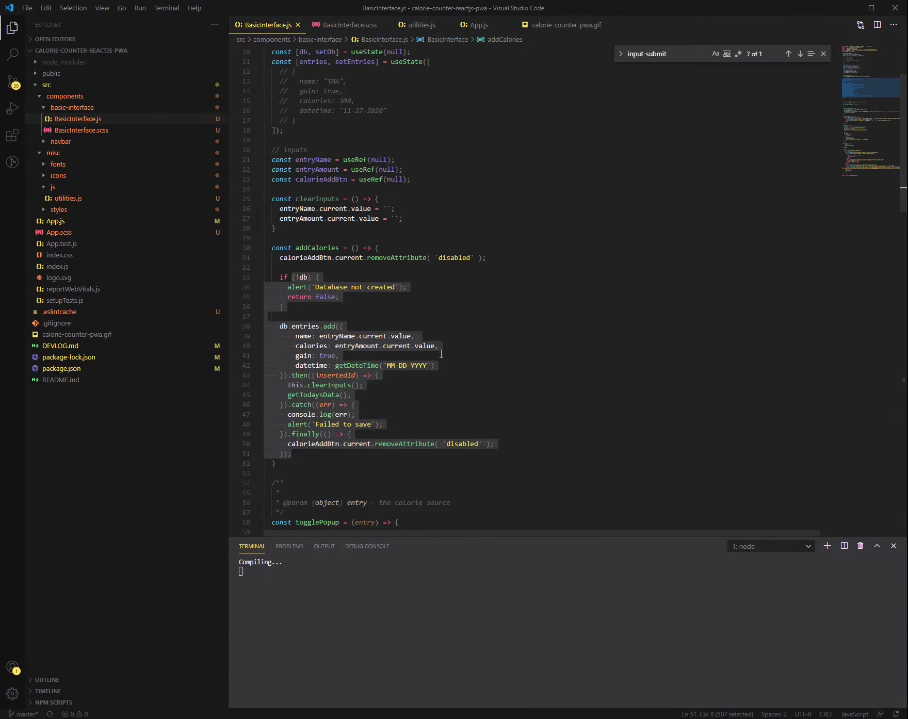
click(263, 316)
Reload localhost:3000 and enter TMA with 300 calories in the form.
key(alt+Tab)
click(614, 43)
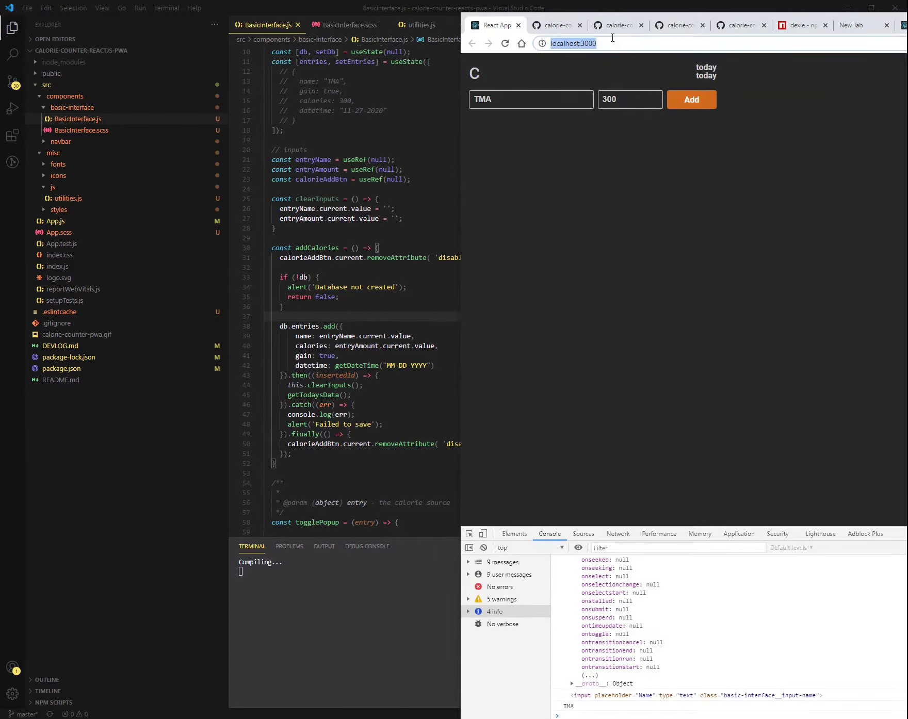
key(Return)
click(550, 101)
text(TMA)
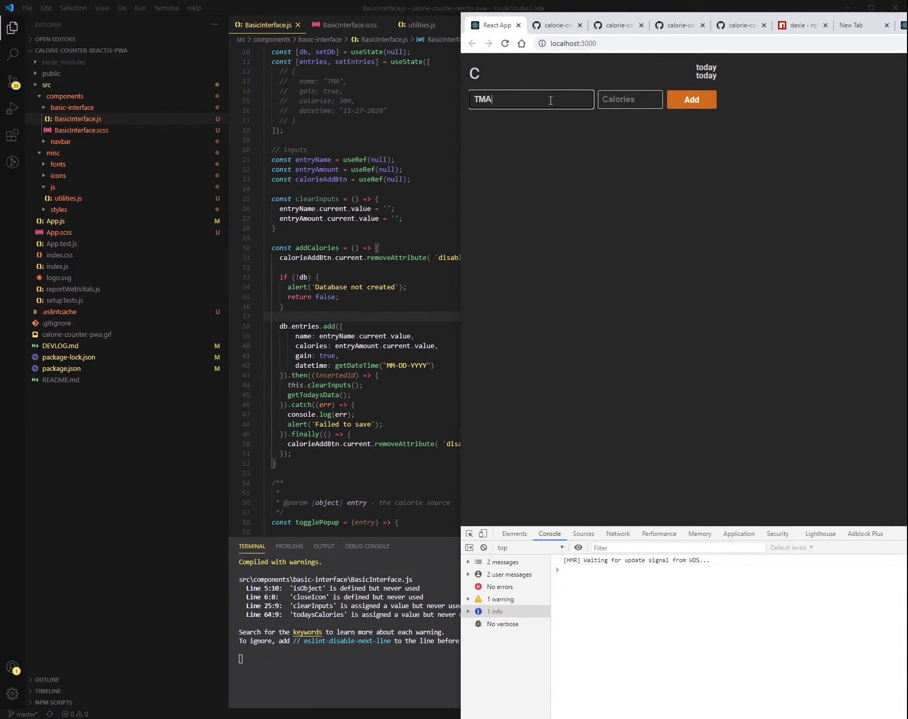
key(Tab)
text(3)
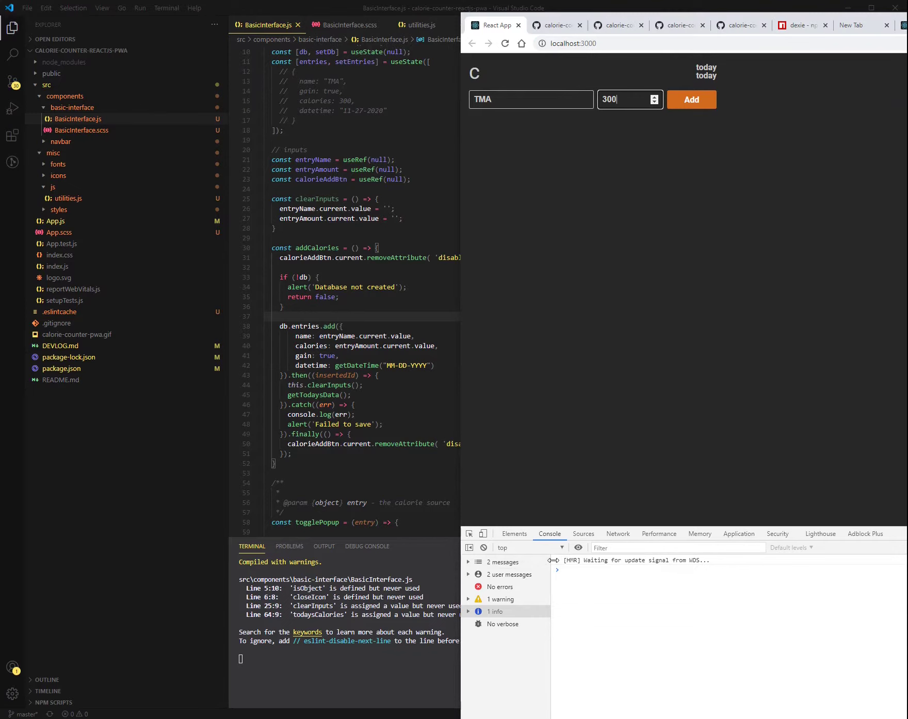
click(737, 533)
Submit the TMA entry and dismiss the resulting Failed to save alert.
click(584, 548)
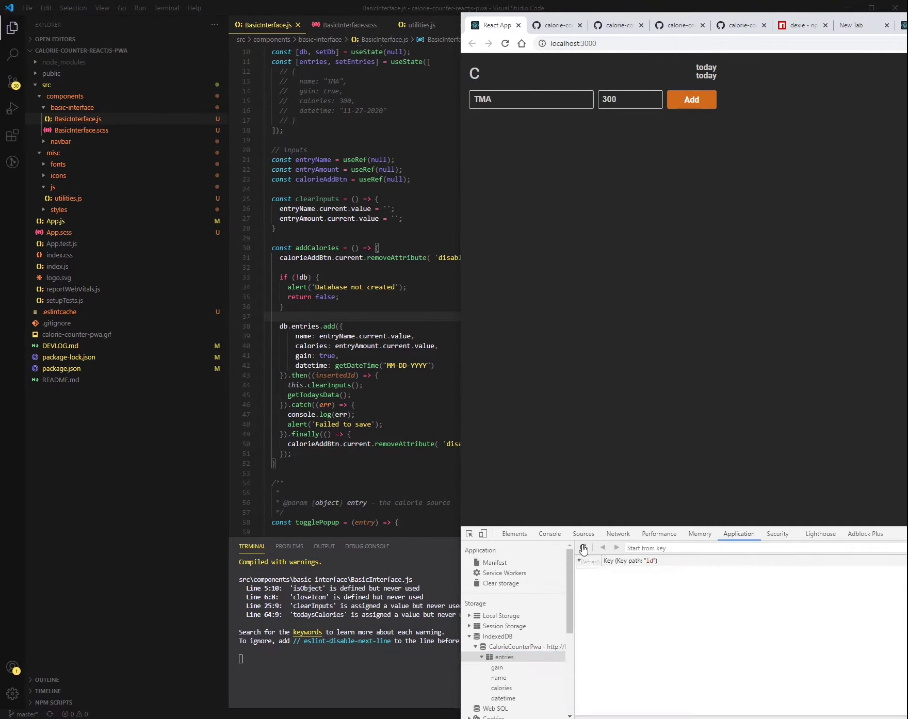
click(692, 100)
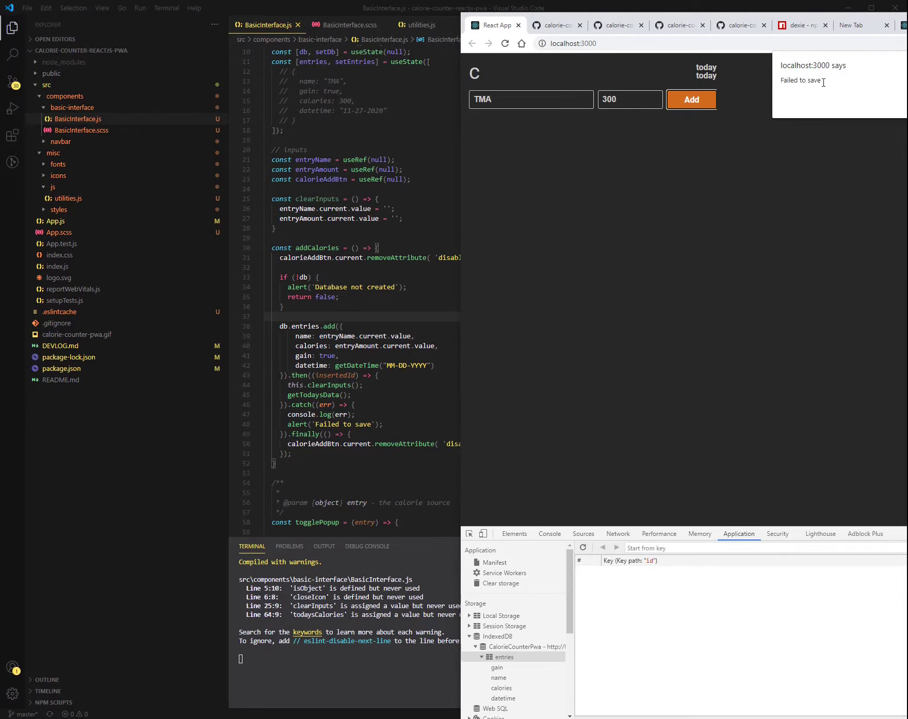
drag(824, 82, 779, 77)
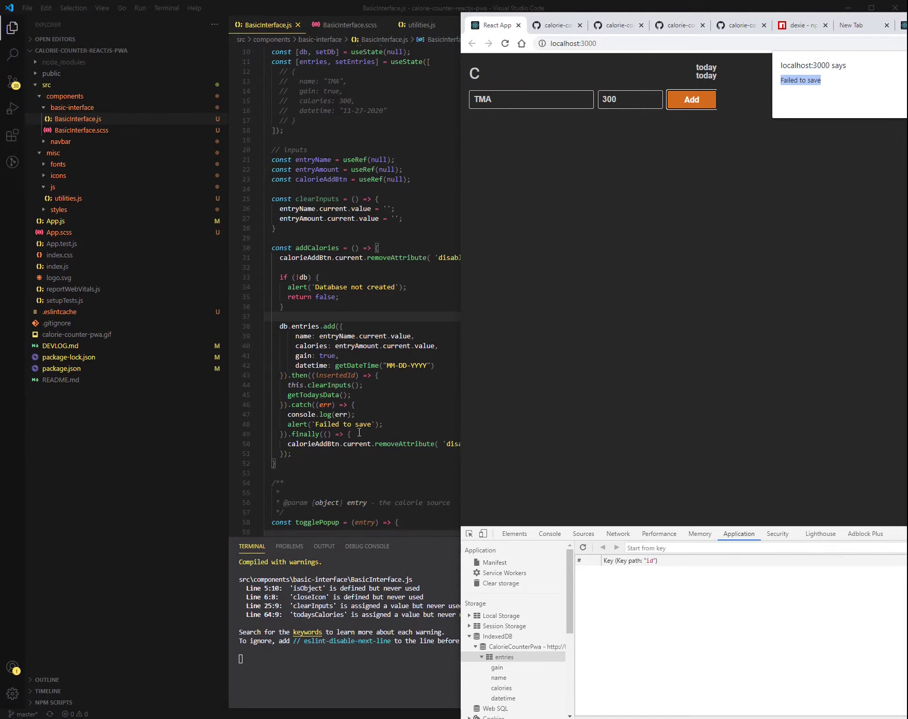
key(alt+Tab)
click(354, 415)
key(alt+Tab)
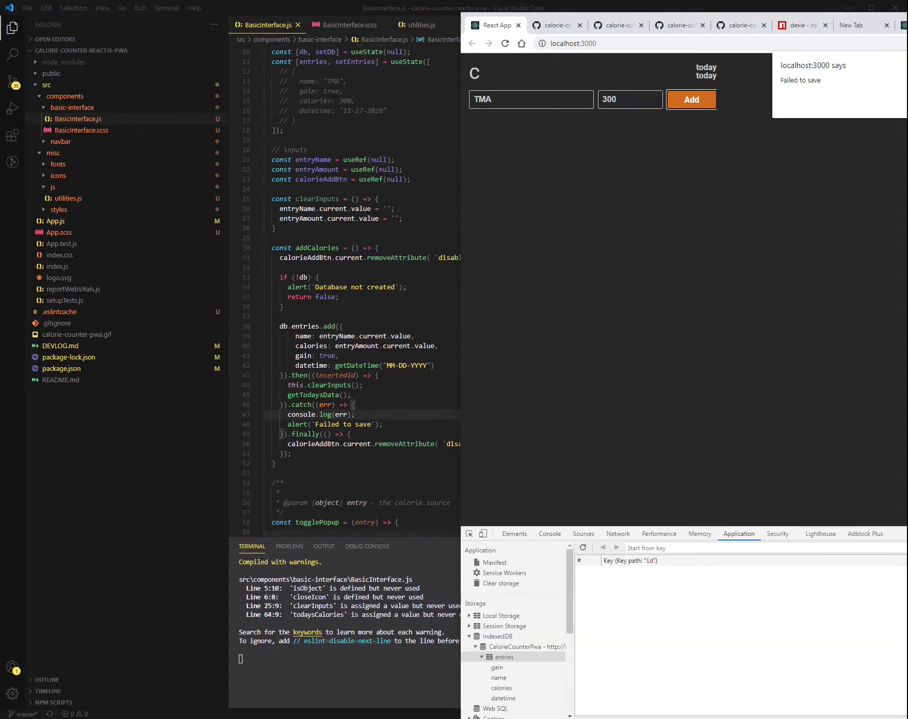
key(Return)
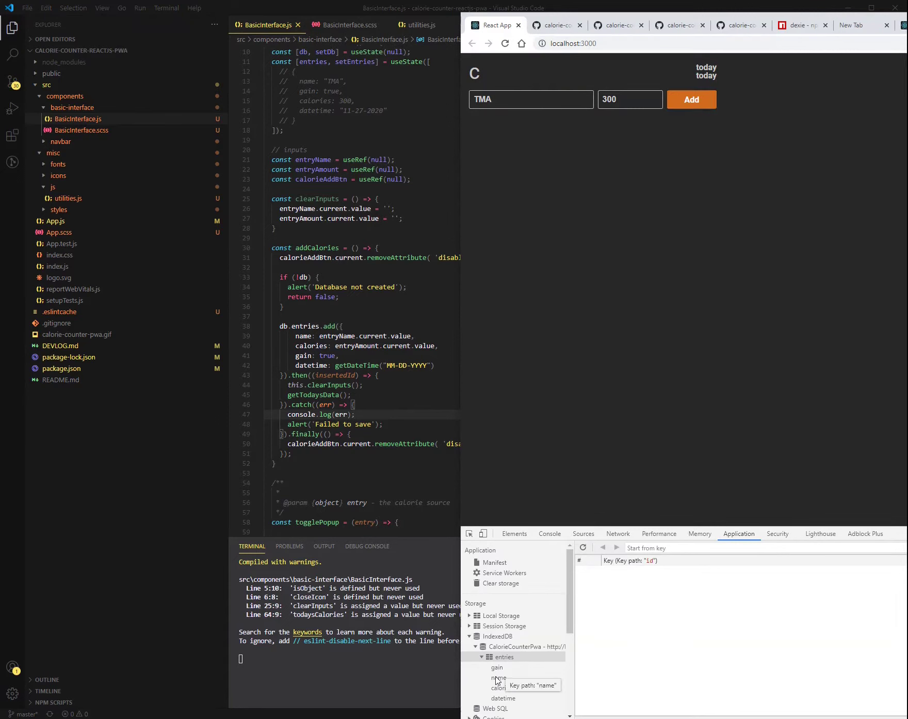
scroll(511, 659, down, 3)
scroll(511, 639, up, 3)
Read the clearInputs TypeError in the Console and locate the call on line 44.
click(539, 533)
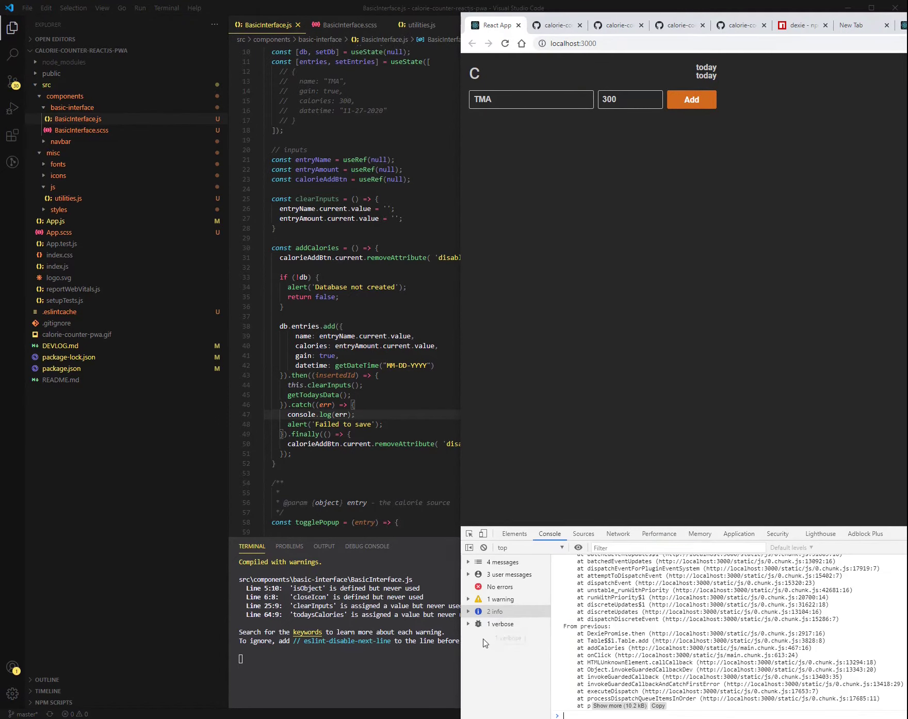
scroll(710, 675, down, 3)
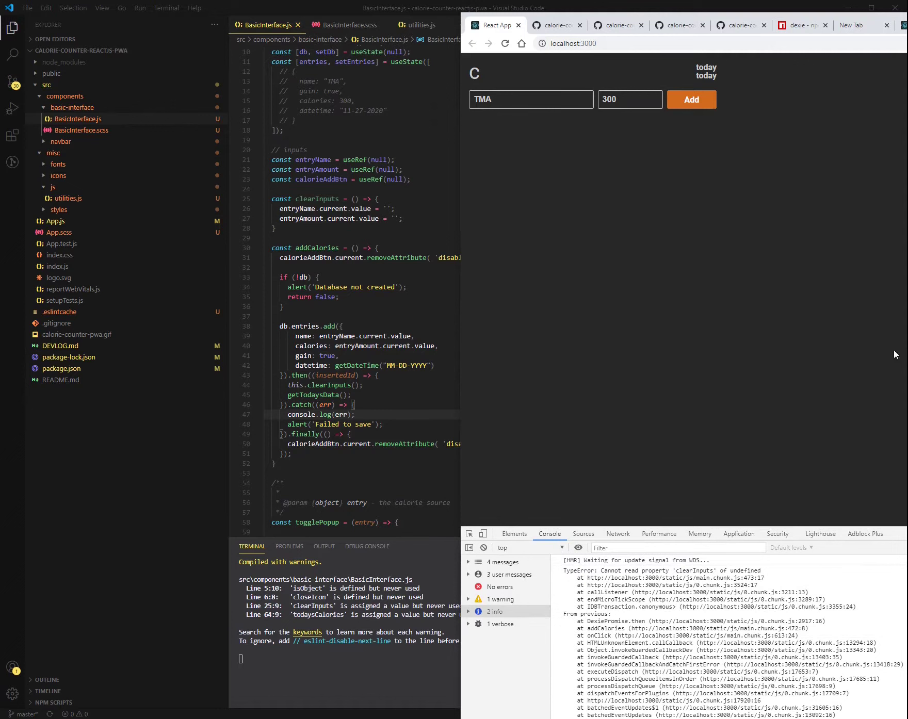
scroll(709, 639, up, 3)
click(633, 579)
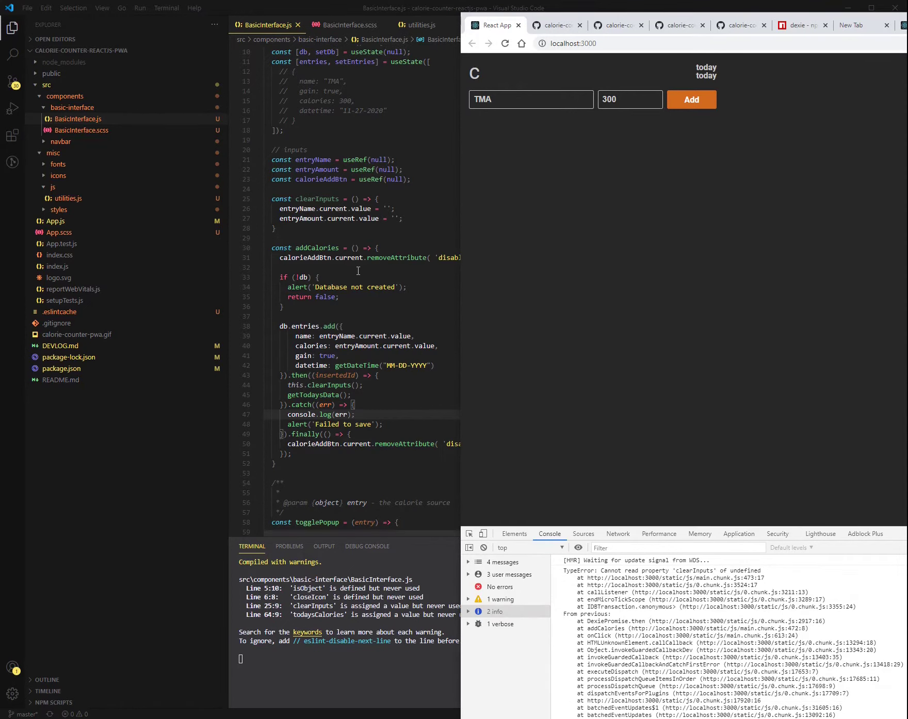
key(alt+Tab)
click(366, 384)
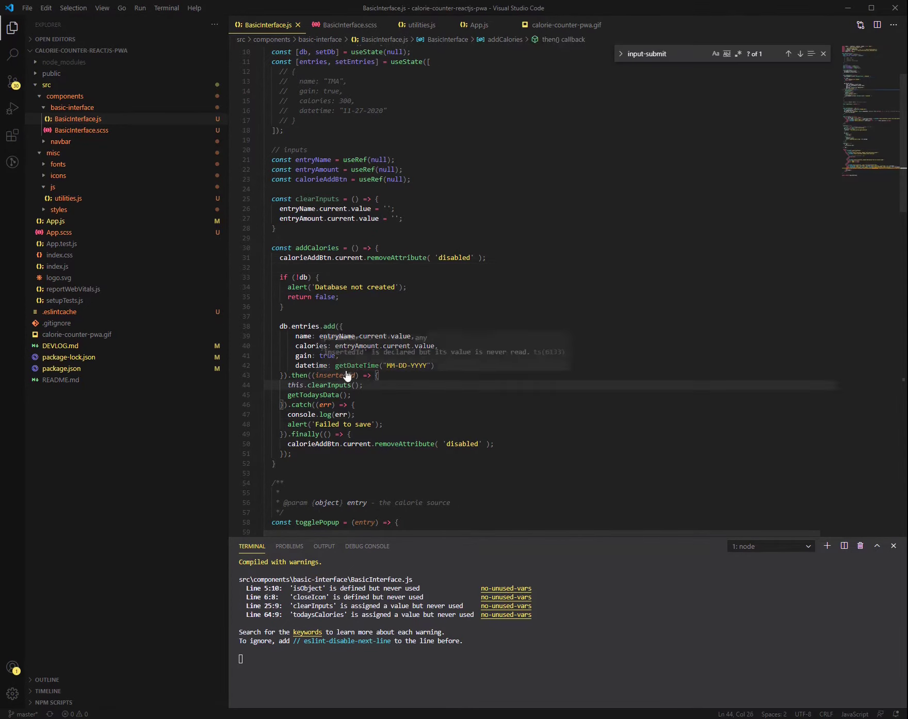
Remove 'this.' from the clearInputs call on line 44 and save.
double_click(295, 386)
key(Delete)
key(Delete)
key(End)
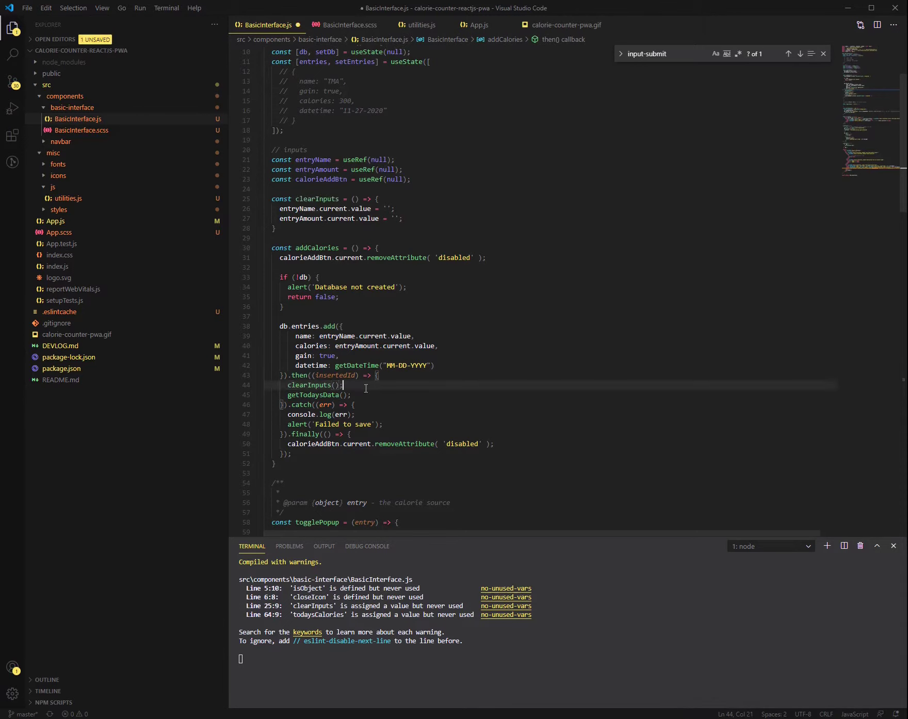
key(ctrl+s)
Reload the app and confirm record 1 (TMA, 300 calories) in IndexedDB entries.
key(alt+Tab)
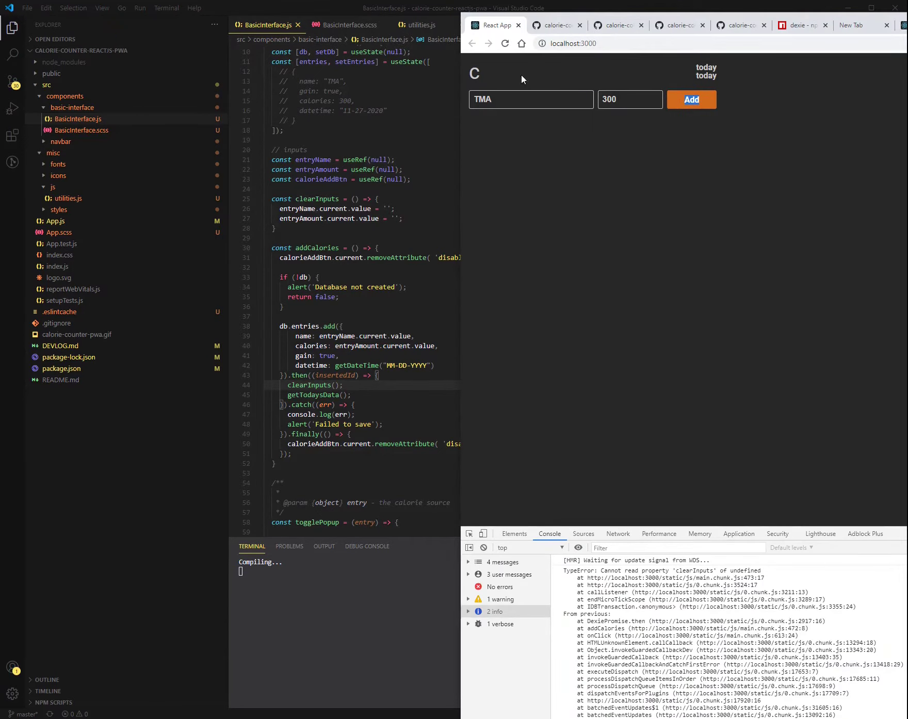
key(F5)
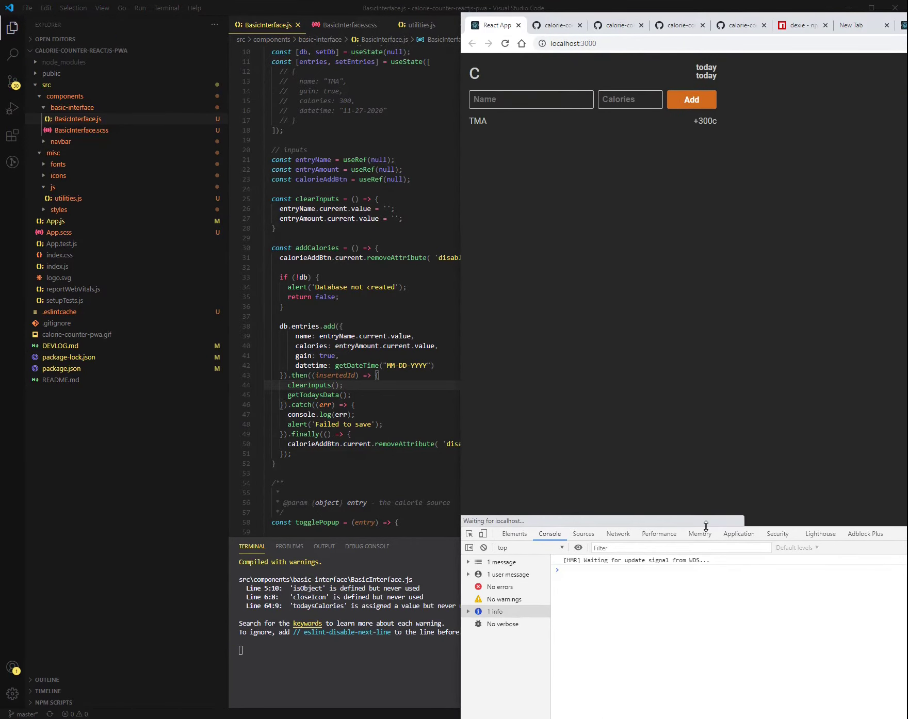
click(738, 534)
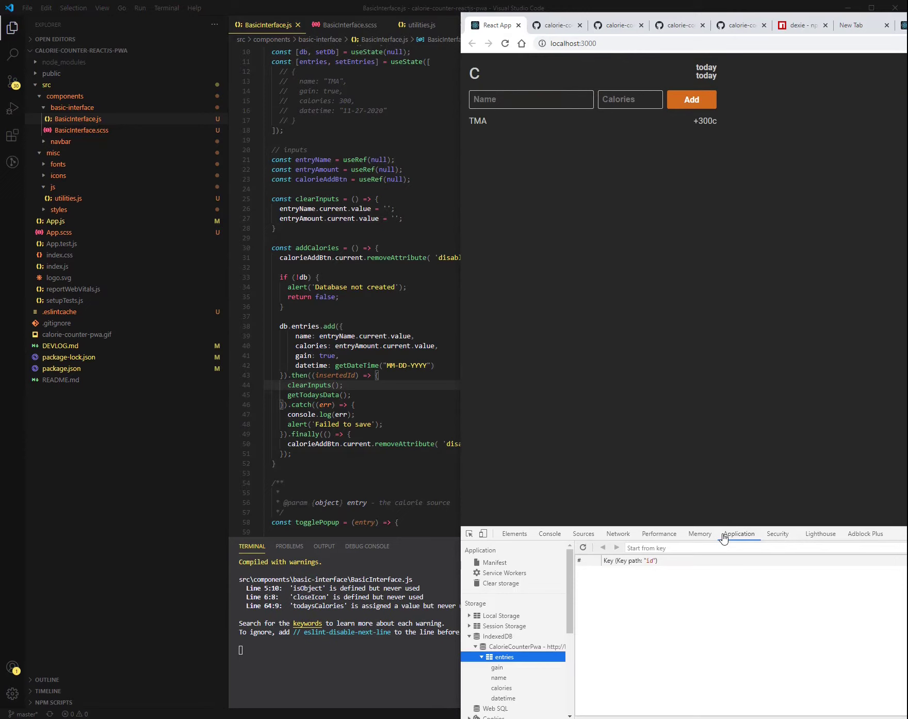
click(583, 547)
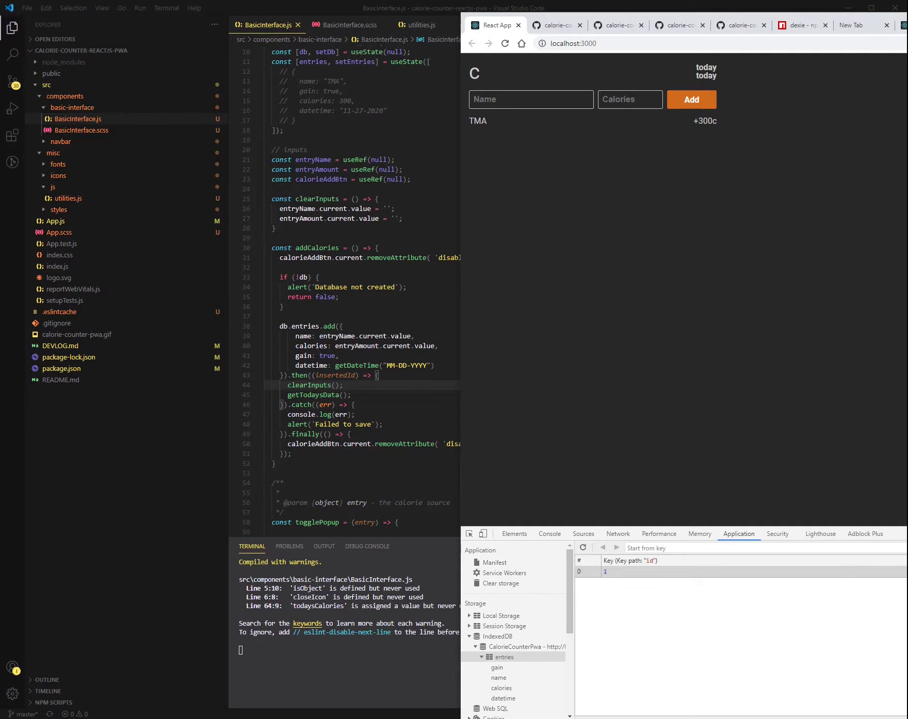
drag(461, 284, 94, 284)
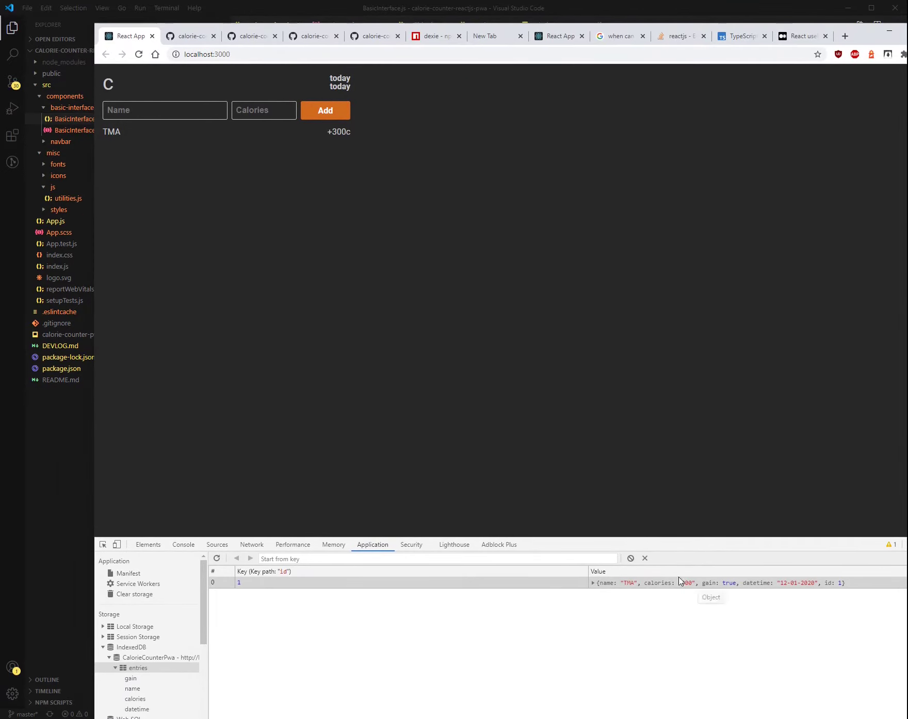
click(594, 582)
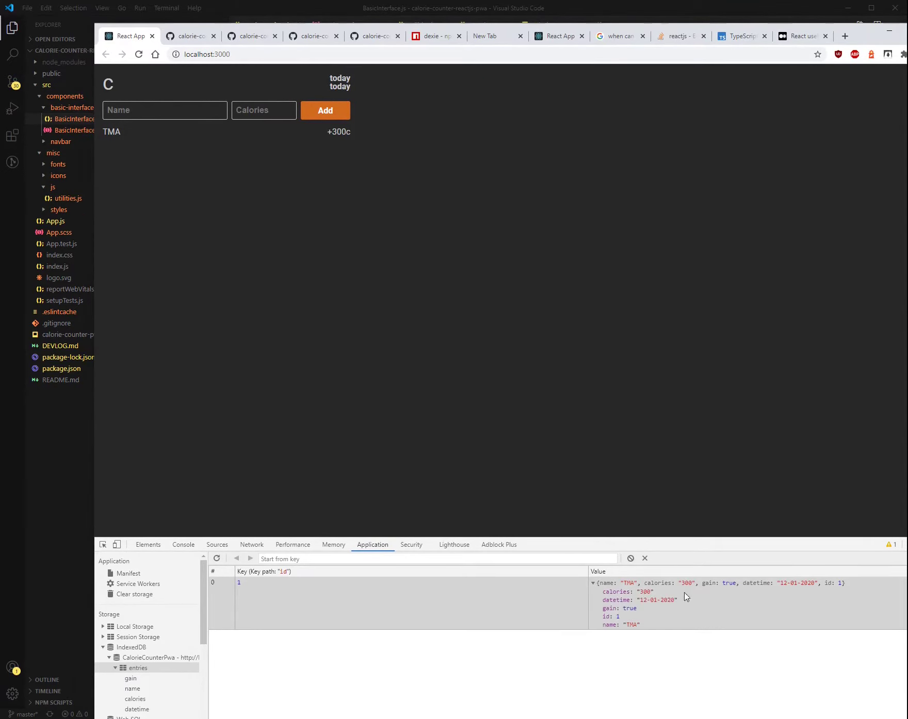
click(594, 583)
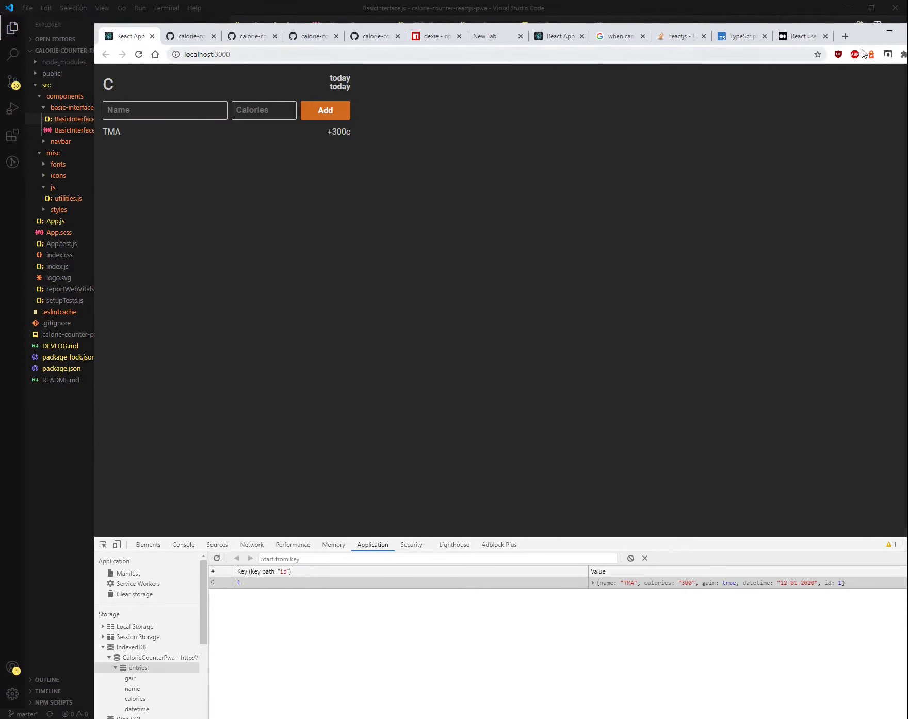
drag(95, 283, 591, 284)
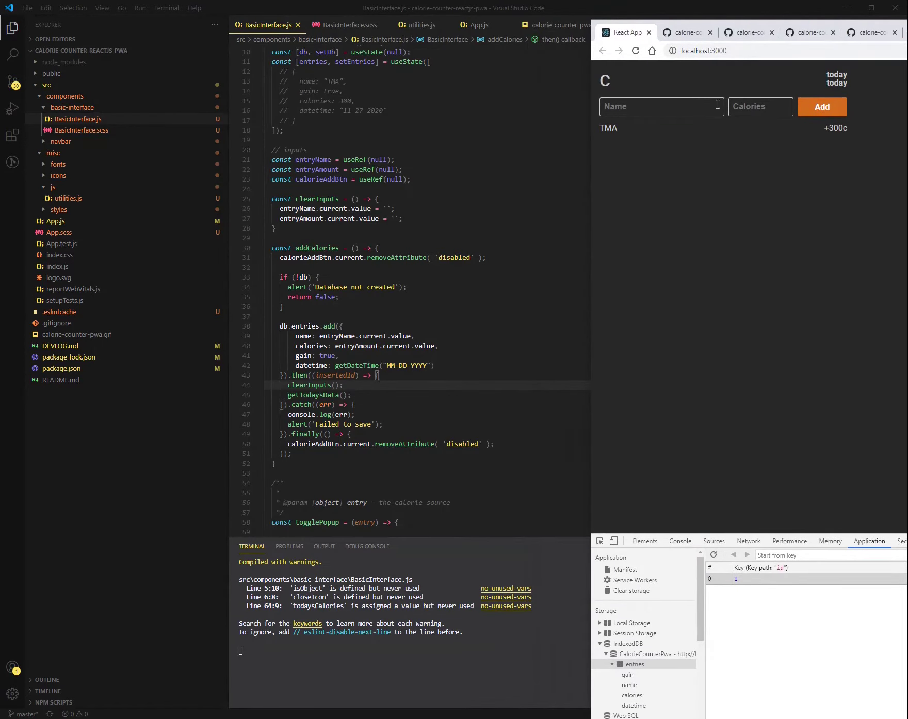
Add a NOS entry of 210 calories in the app.
click(447, 361)
key(alt+Tab)
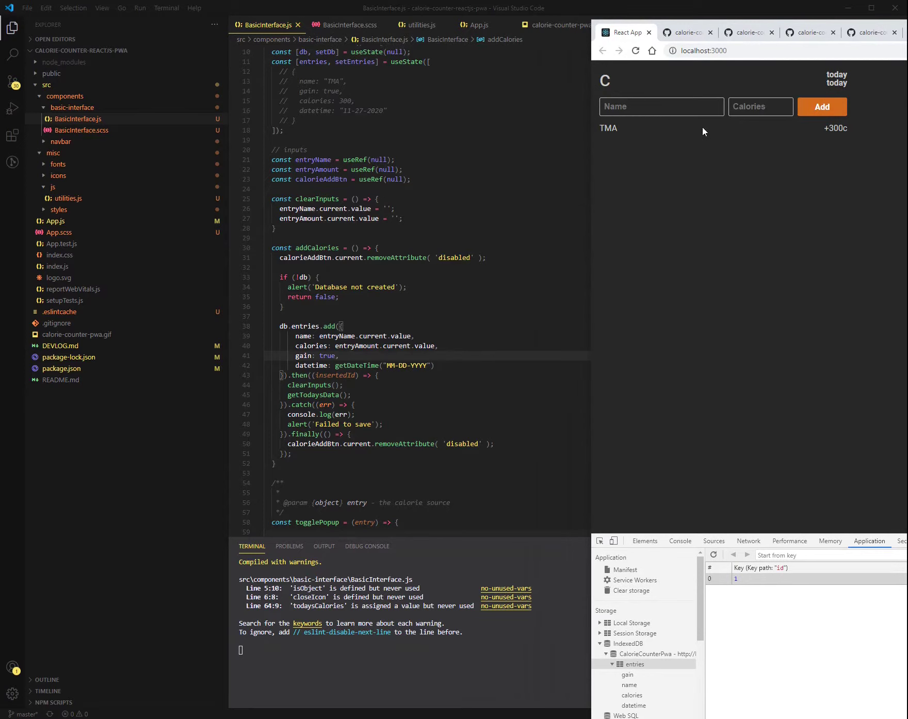
click(665, 105)
text(S)
key(Tab)
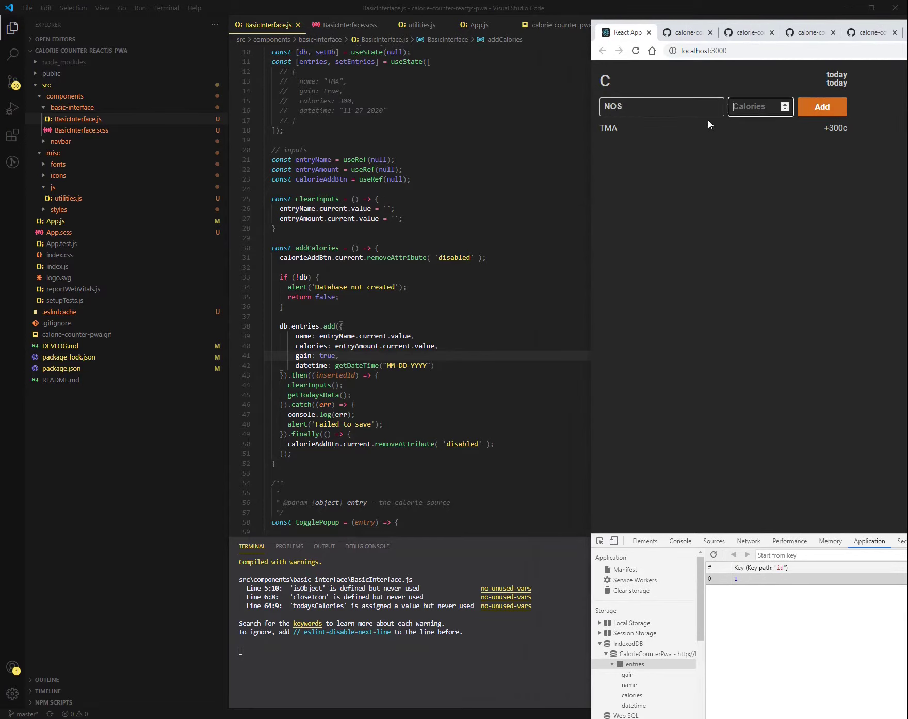
text(210)
click(708, 124)
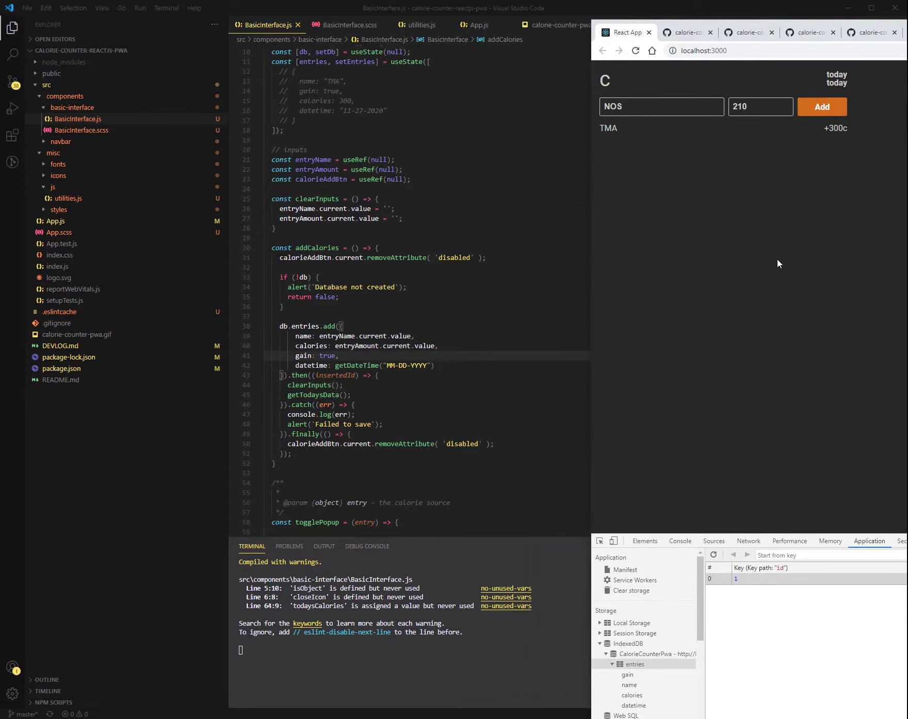
click(830, 107)
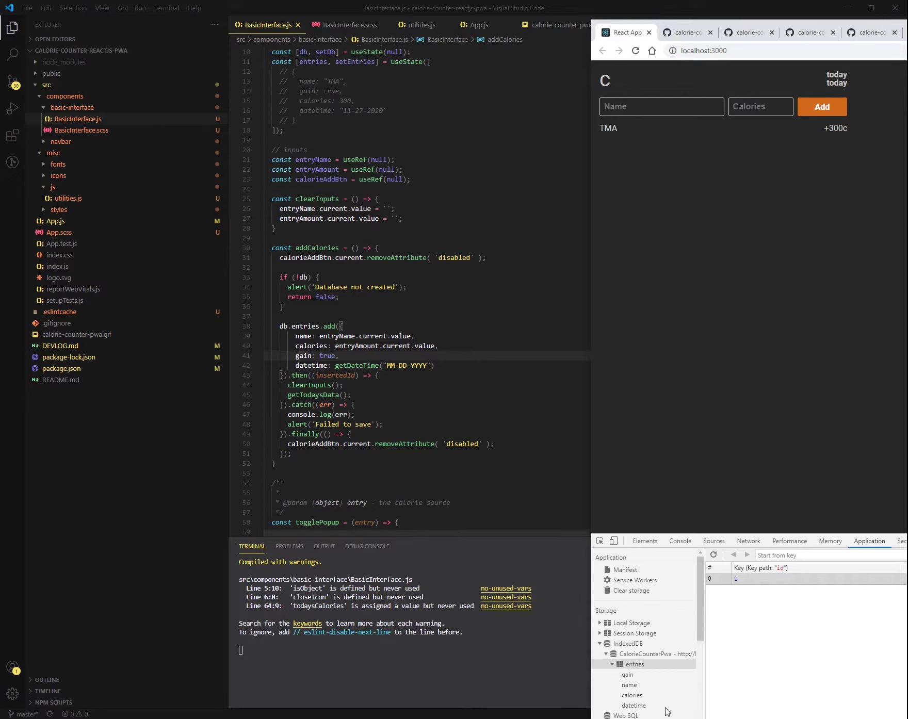
scroll(683, 635, down, 4)
scroll(674, 603, down, 1)
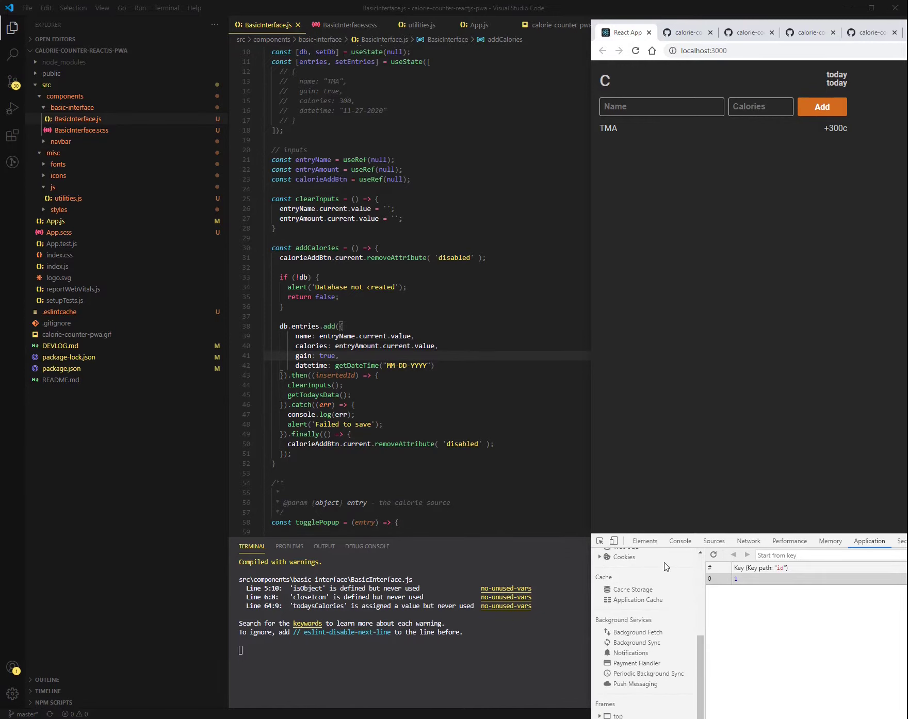
Read the 'entries of undefined' TypeError in the Console, then return to the component code.
click(680, 542)
scroll(801, 639, down, 3)
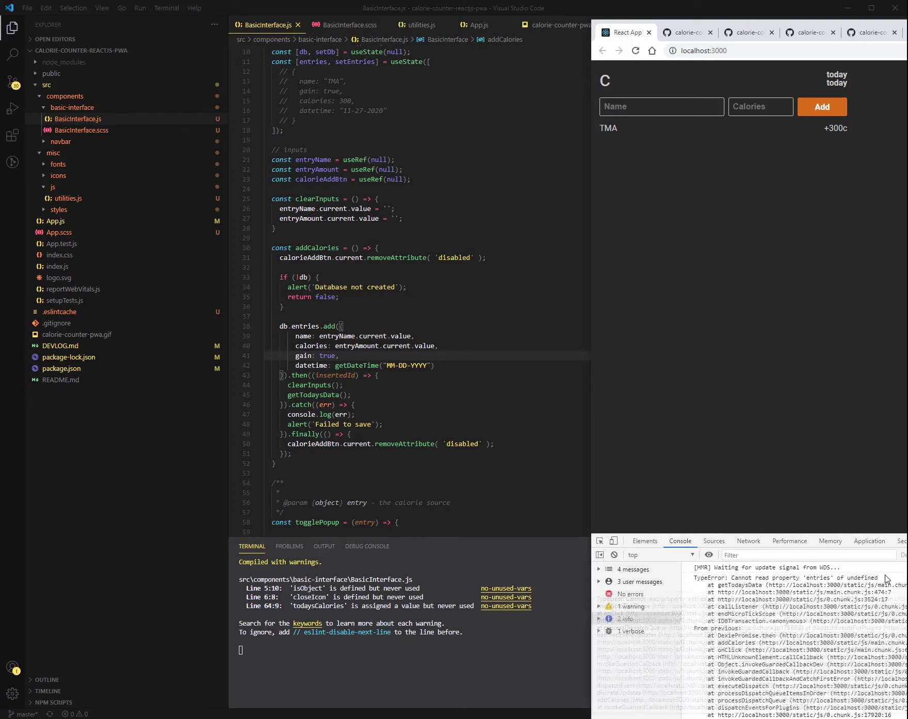
drag(695, 578, 786, 578)
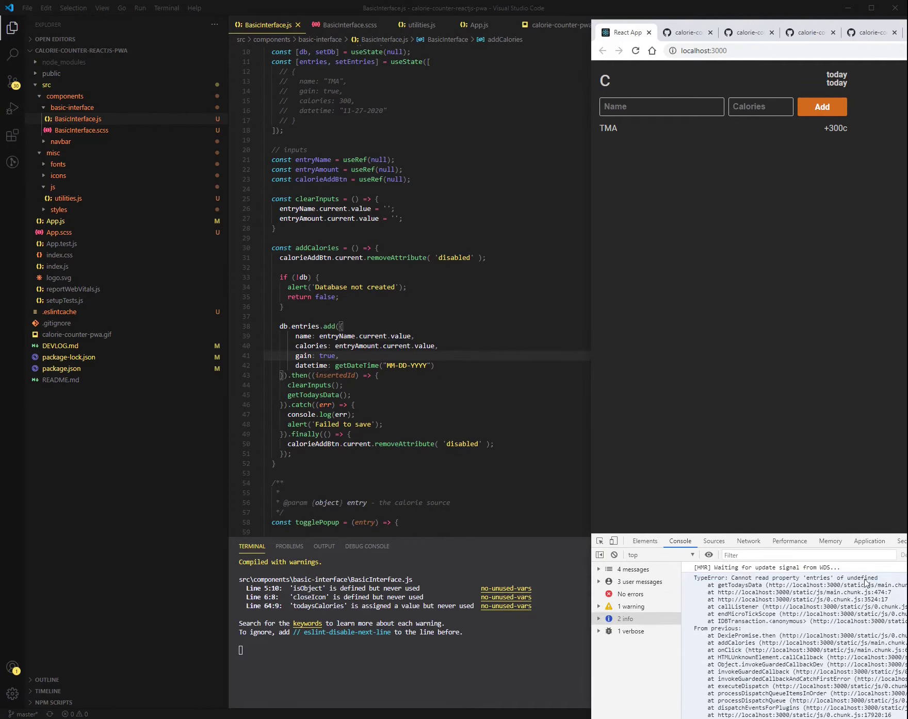
drag(878, 578, 813, 580)
key(alt+Tab)
scroll(429, 272, down, 3)
click(369, 338)
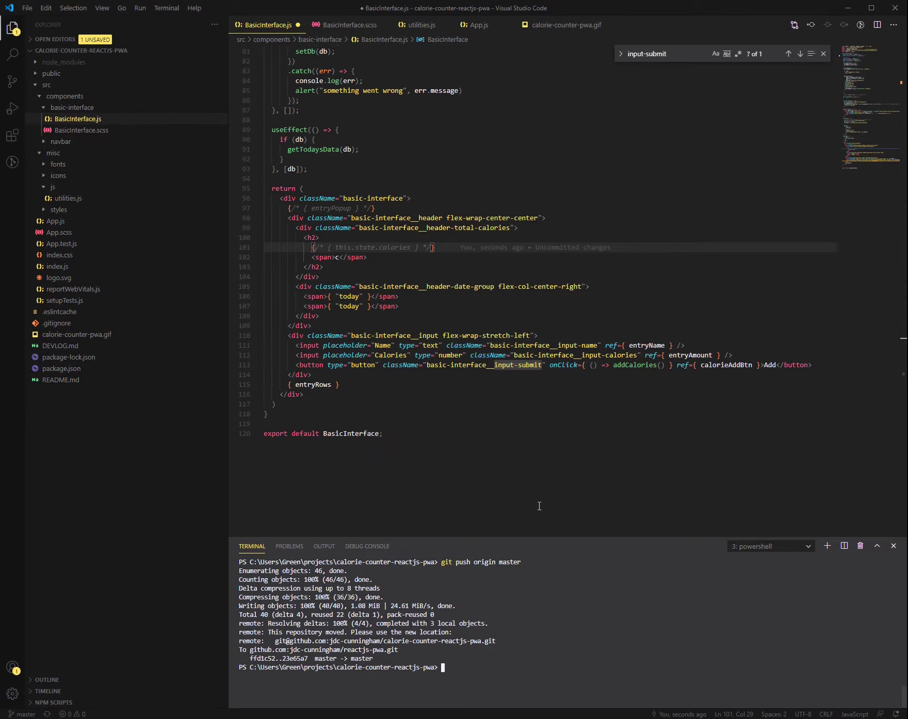
Close the git push terminal and return to the node dev server terminal.
click(784, 546)
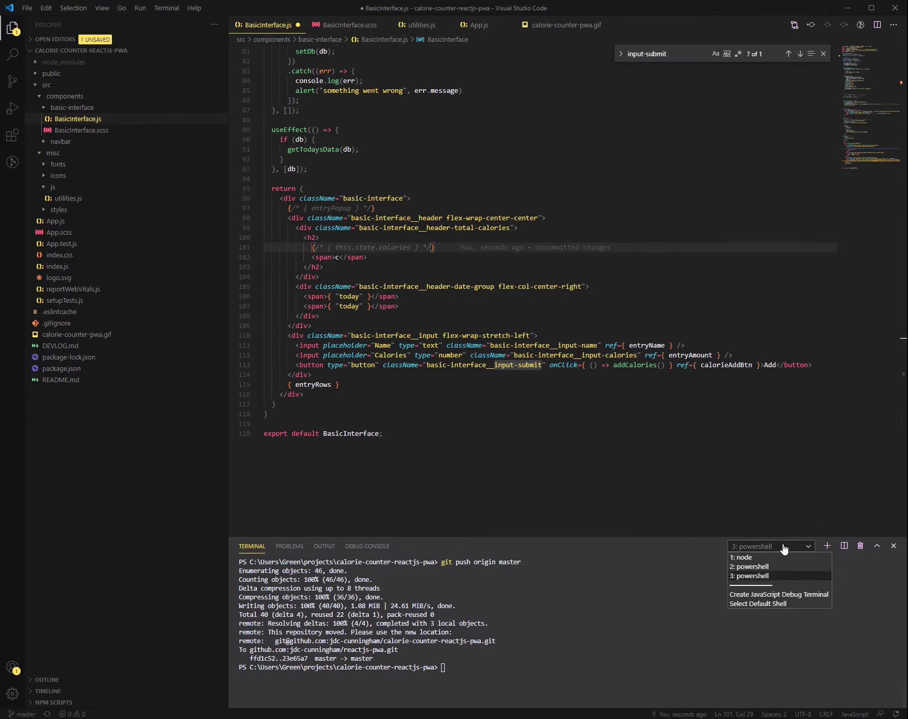
click(751, 566)
click(756, 547)
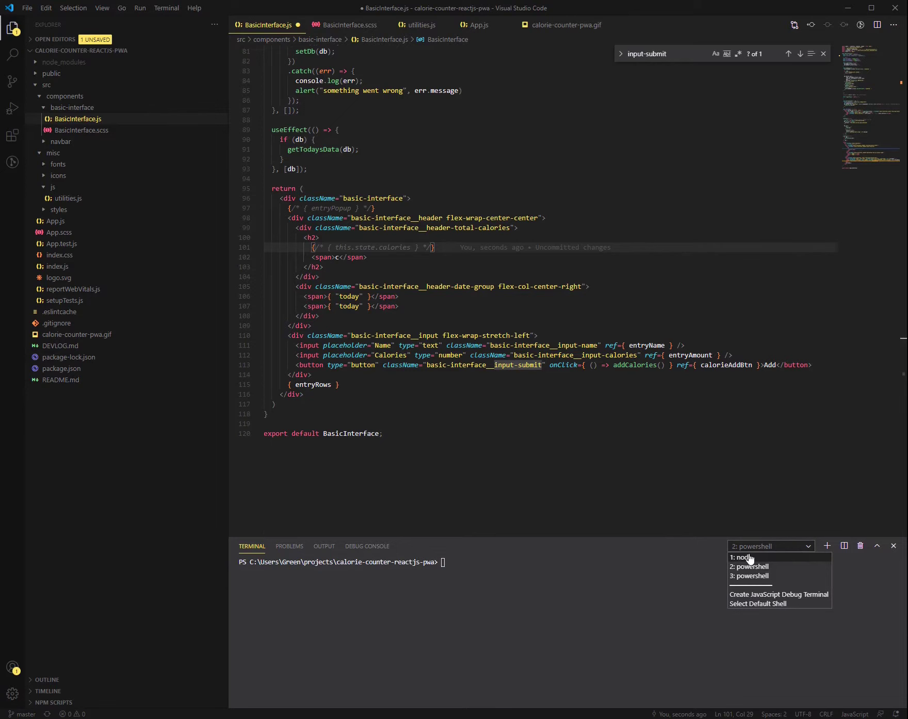
click(771, 547)
click(764, 576)
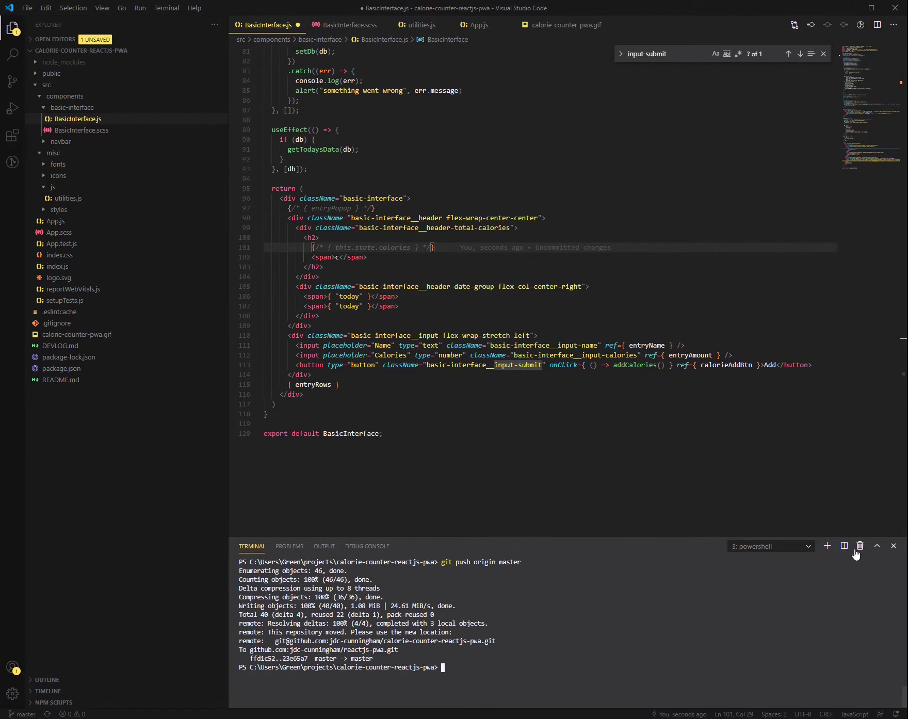
click(860, 547)
click(771, 546)
click(745, 556)
Look through BasicInterface.js, including the database setup effect, before moving to the browser.
click(312, 375)
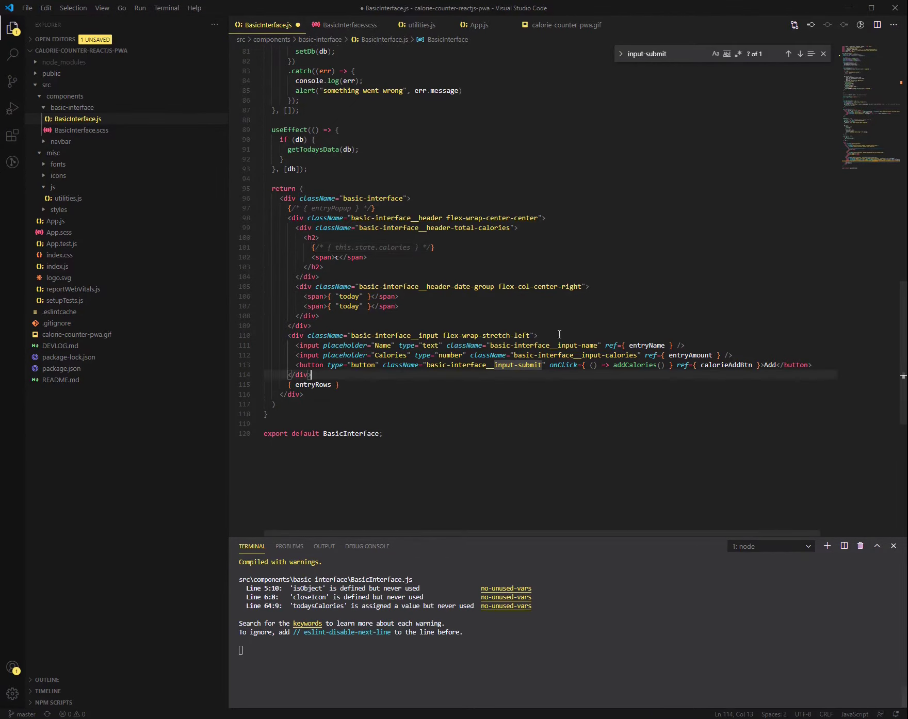
click(584, 286)
click(575, 346)
scroll(503, 282, up, 8)
click(502, 282)
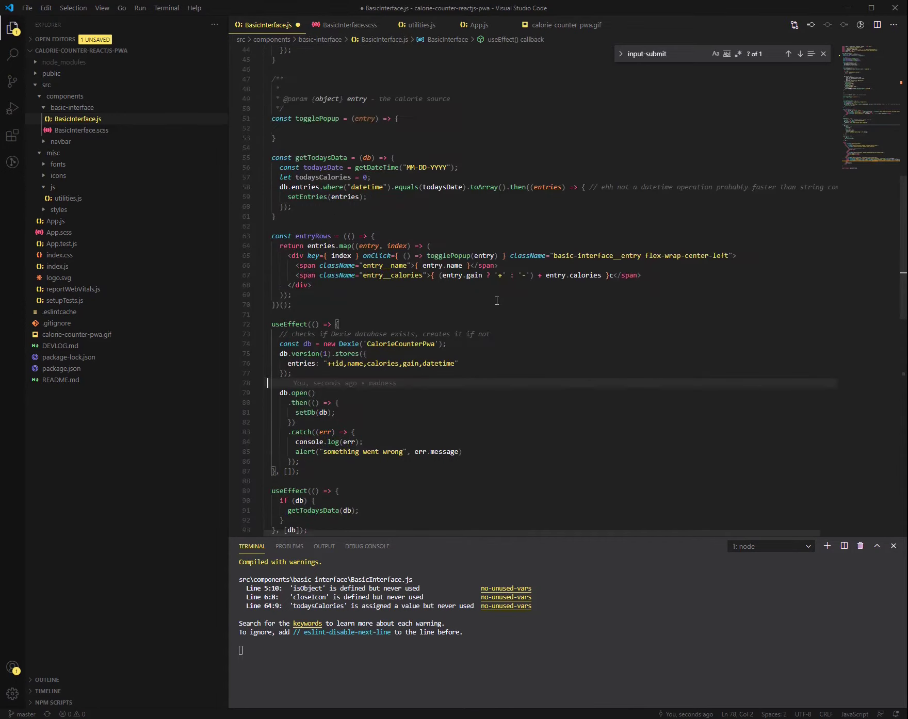
scroll(502, 282, up, 5)
scroll(511, 306, up, 5)
scroll(511, 309, up, 4)
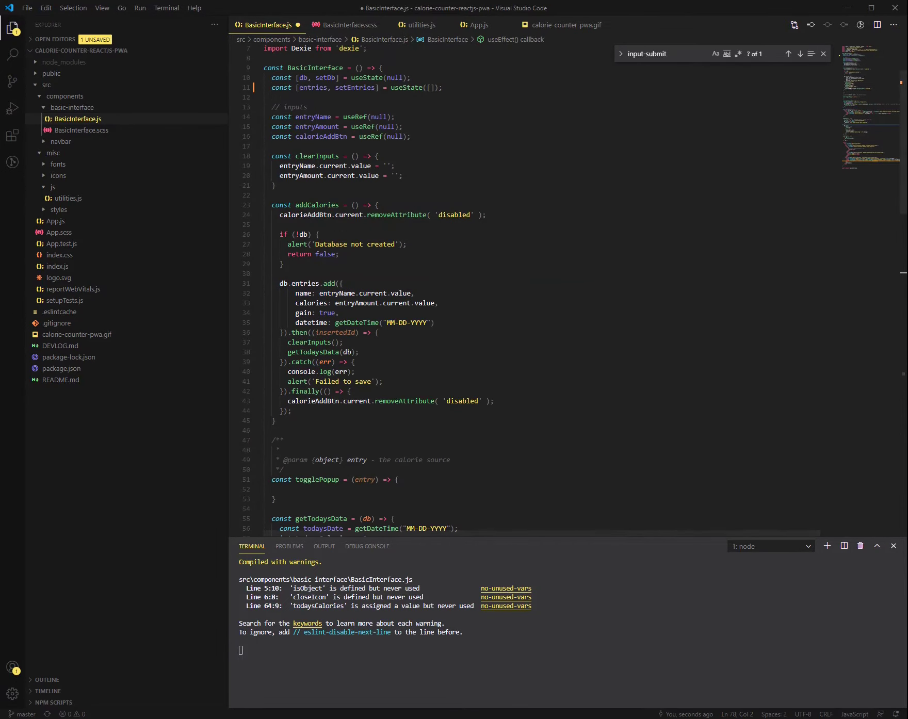
key(alt+Tab)
Open the 'madness' commit from the calorie-counter-reactjs-pwa commit history.
click(684, 32)
scroll(657, 289, down, 8)
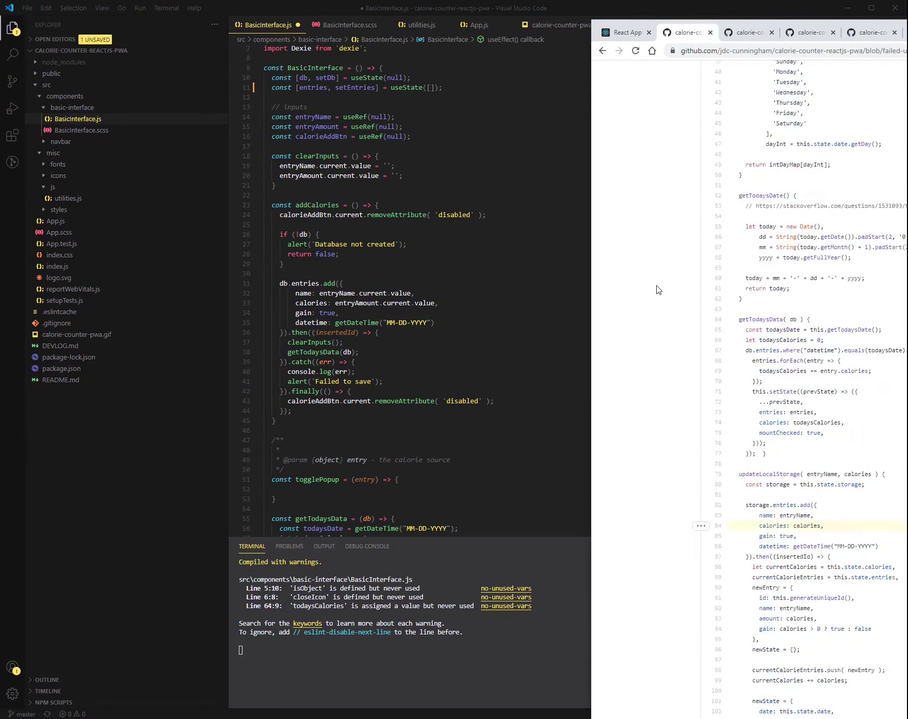
scroll(657, 289, up, 10)
click(740, 110)
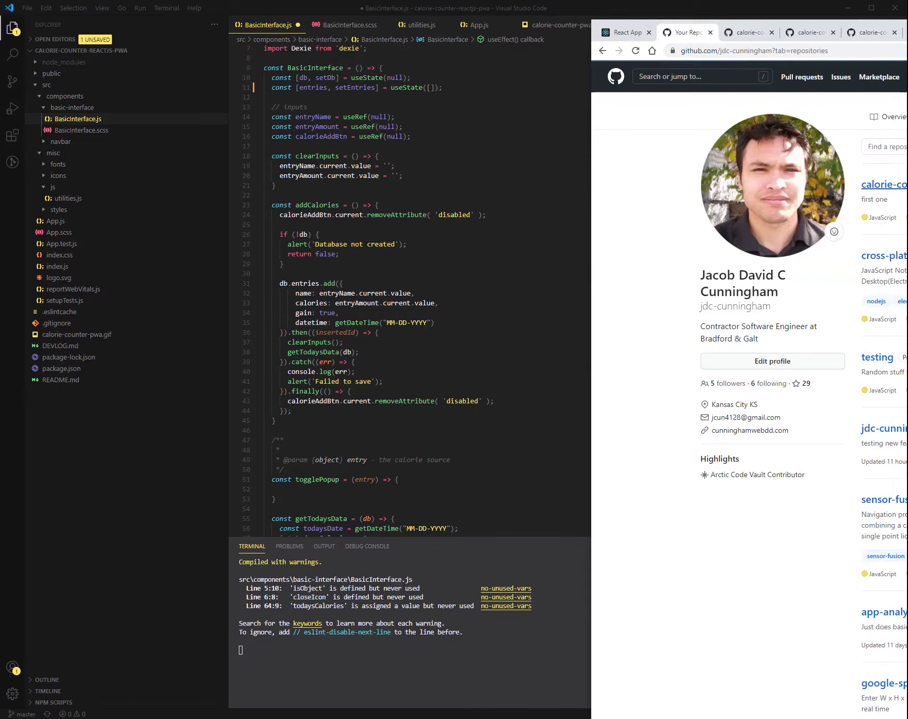
click(883, 185)
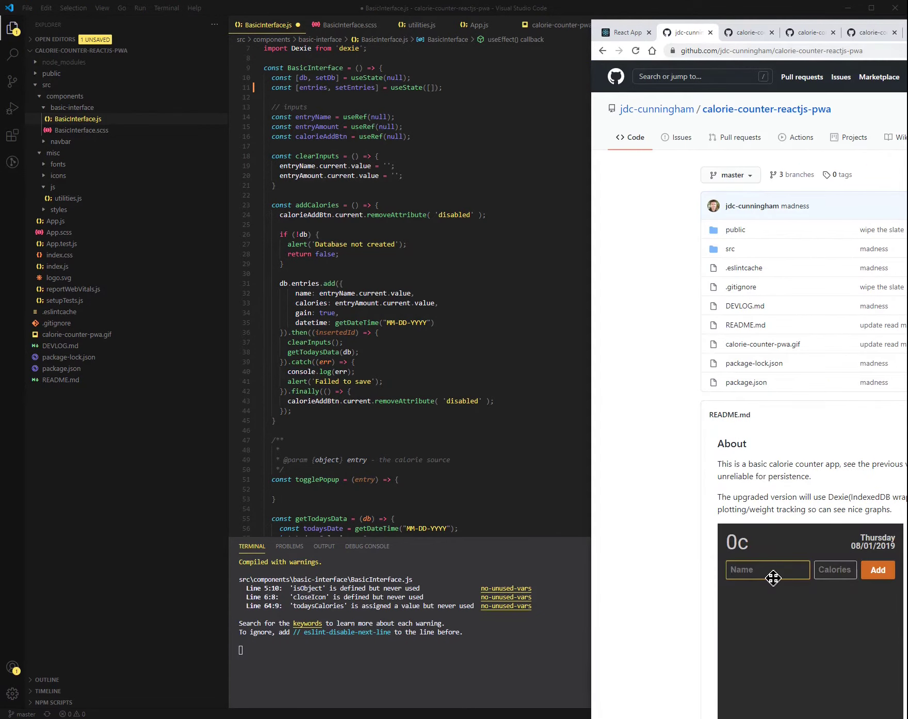
click(781, 205)
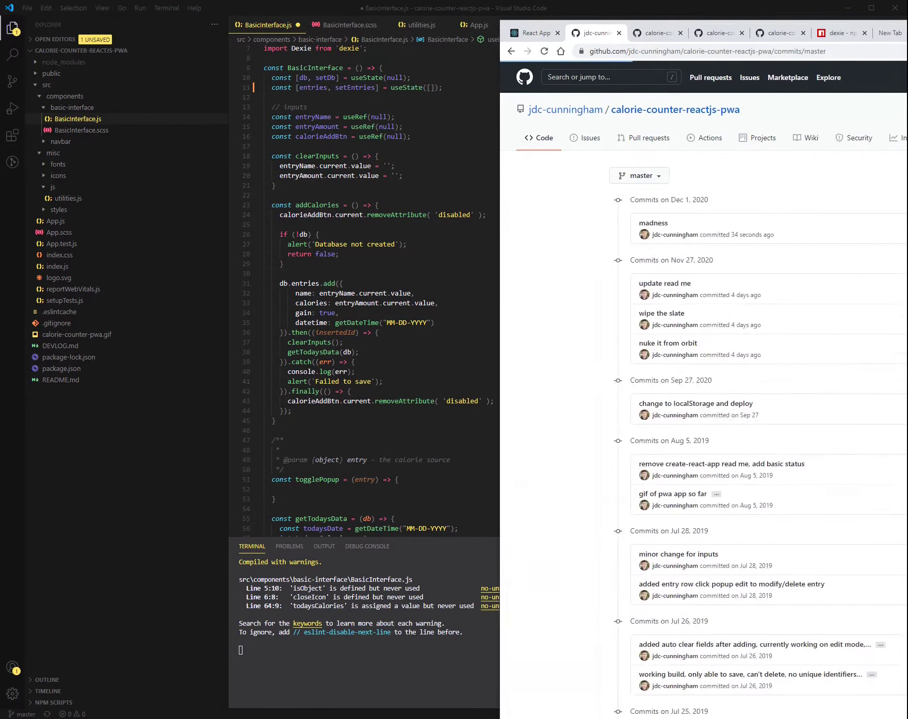
click(398, 232)
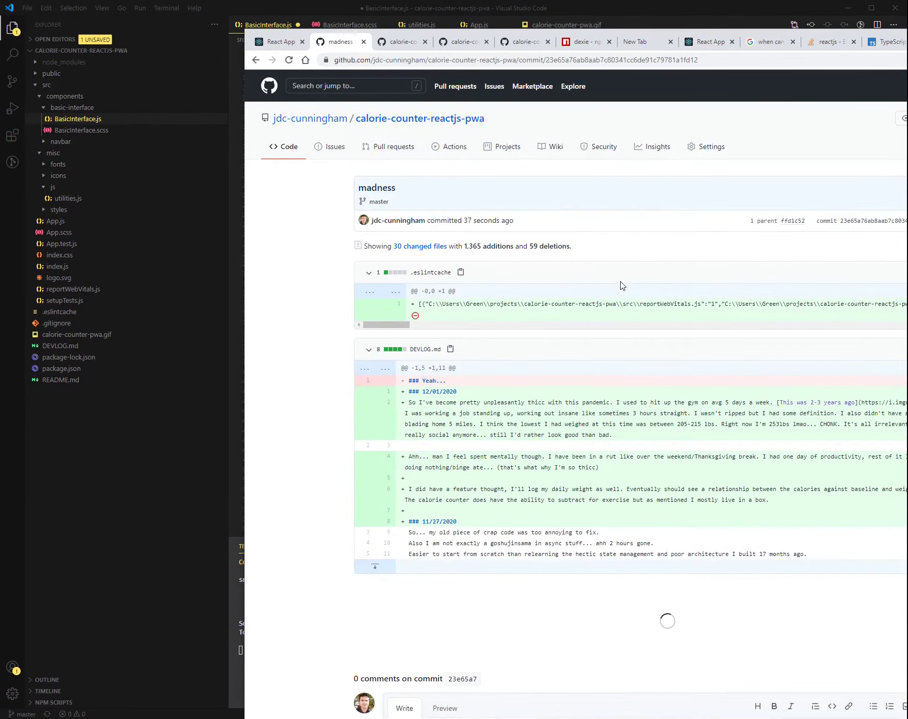
scroll(529, 269, down, 5)
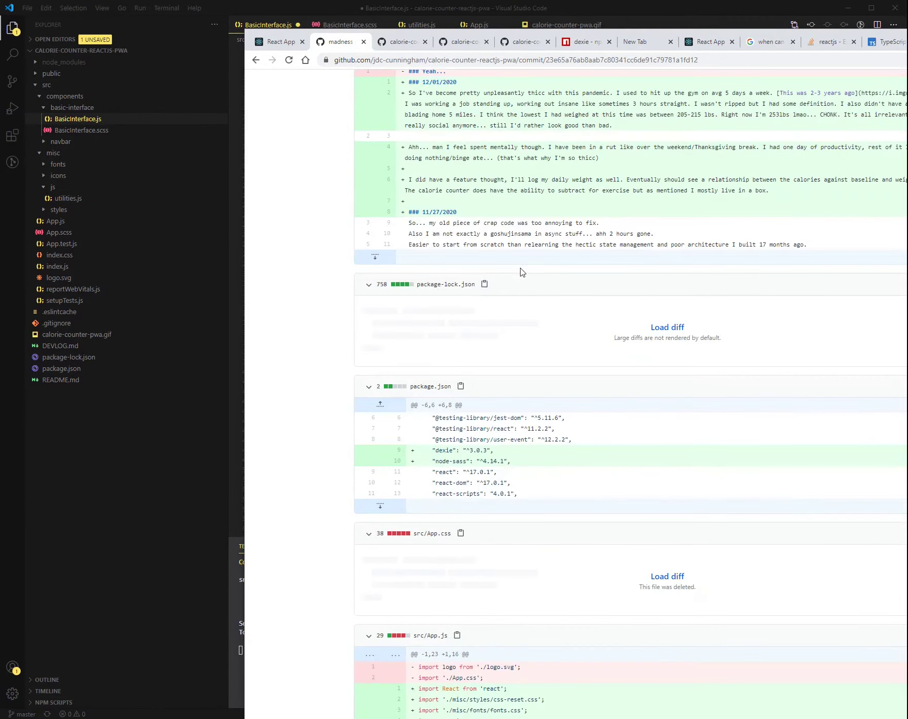
scroll(529, 269, up, 4)
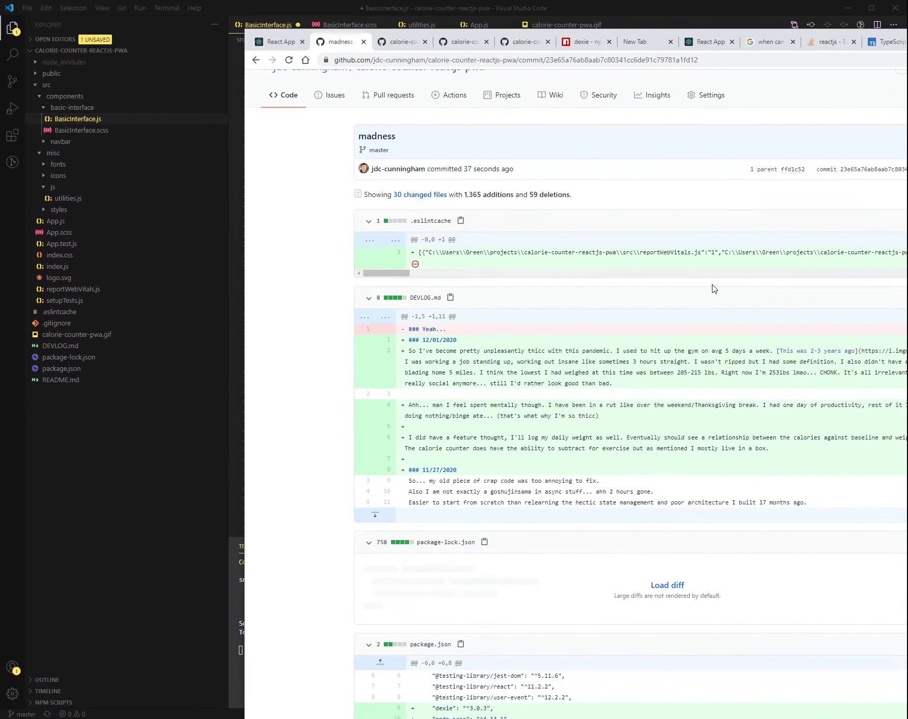
drag(649, 252, 425, 251)
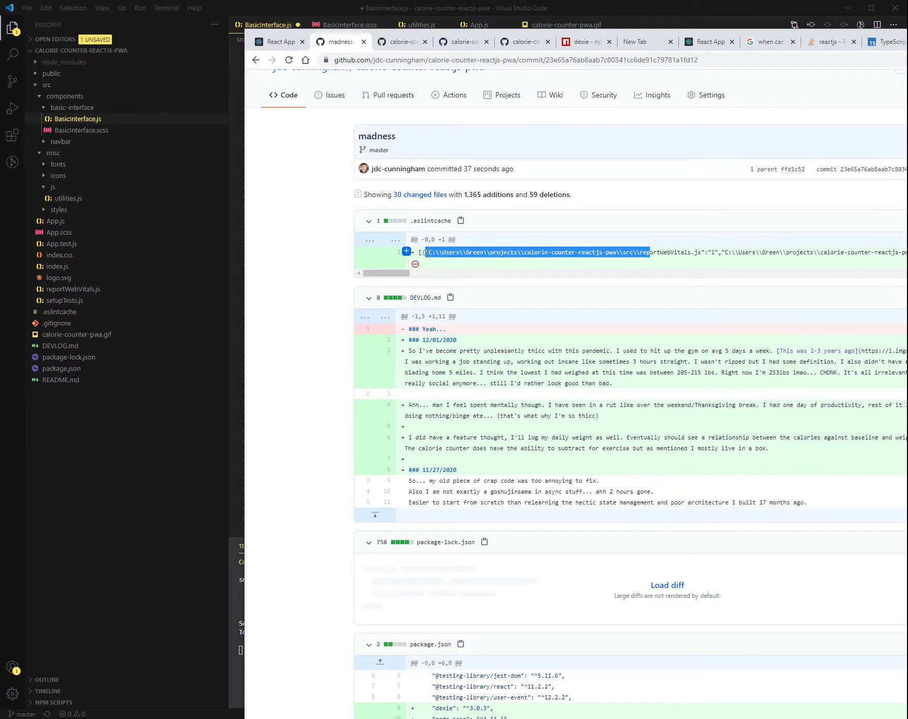
drag(903, 251, 600, 252)
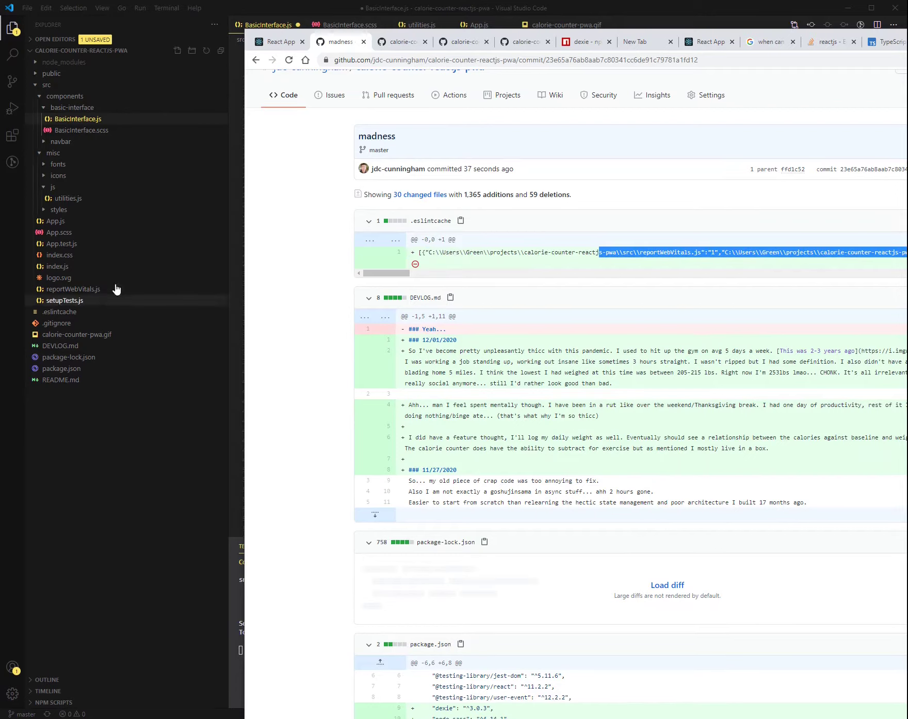
Review the .gitignore entries and add a blank line below its first comment.
click(57, 323)
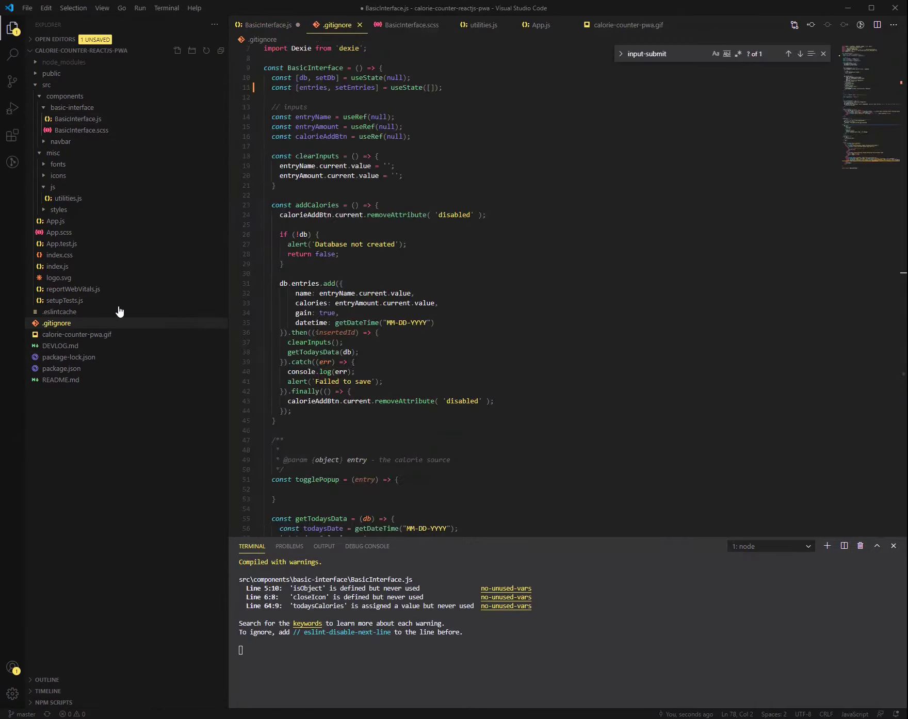
click(392, 149)
click(369, 284)
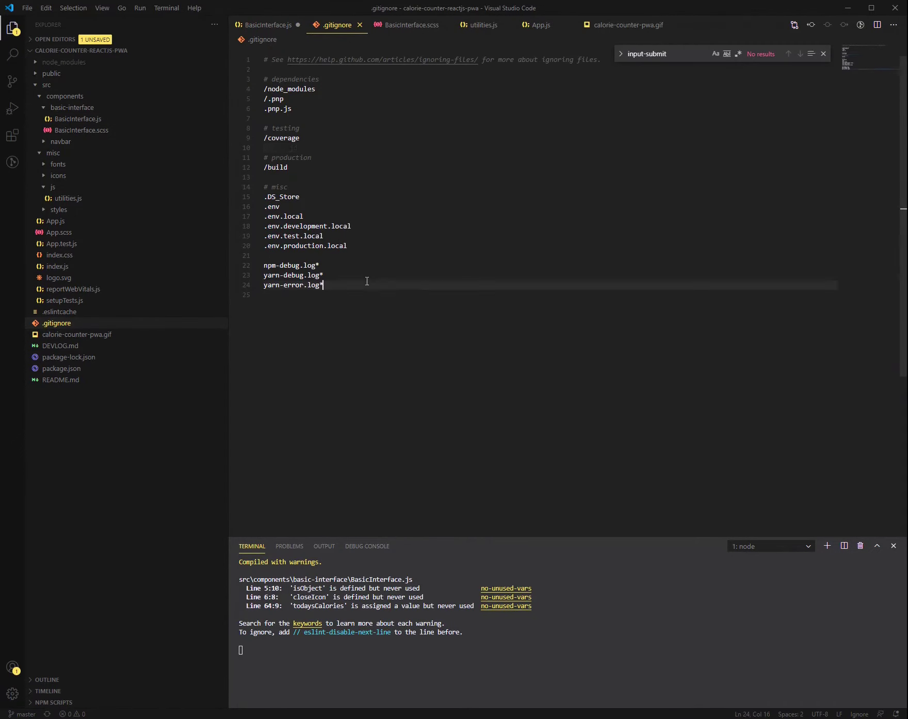
click(363, 246)
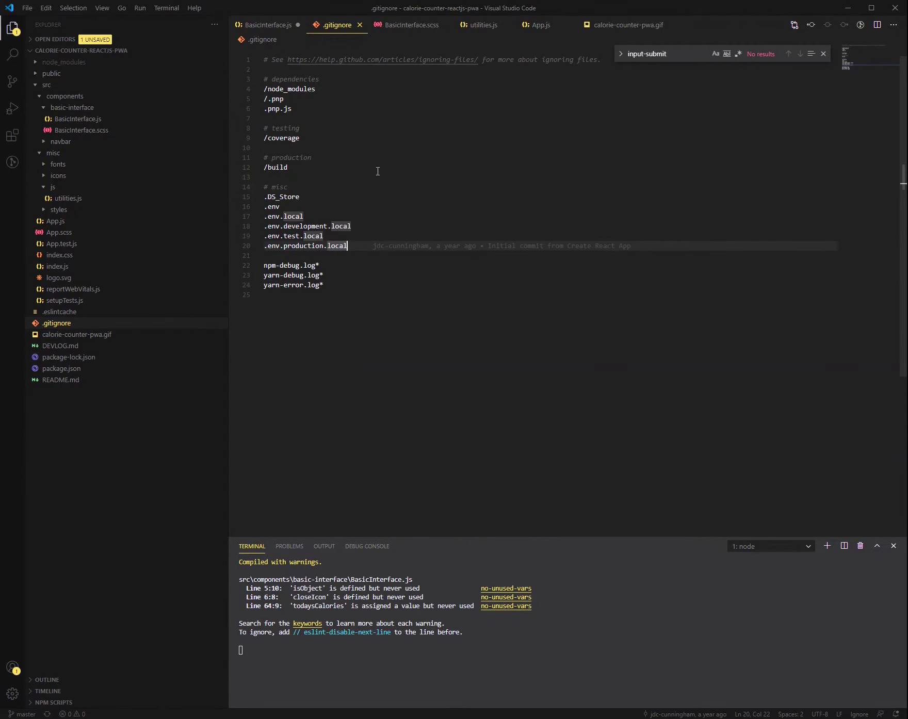
click(359, 120)
click(313, 70)
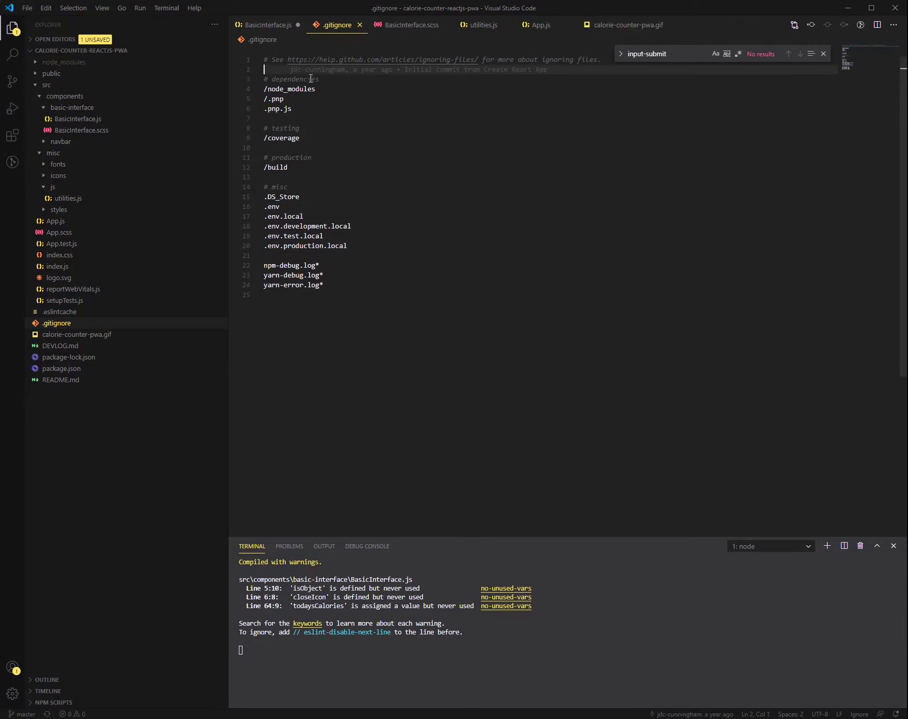
key(Return)
key(Return)
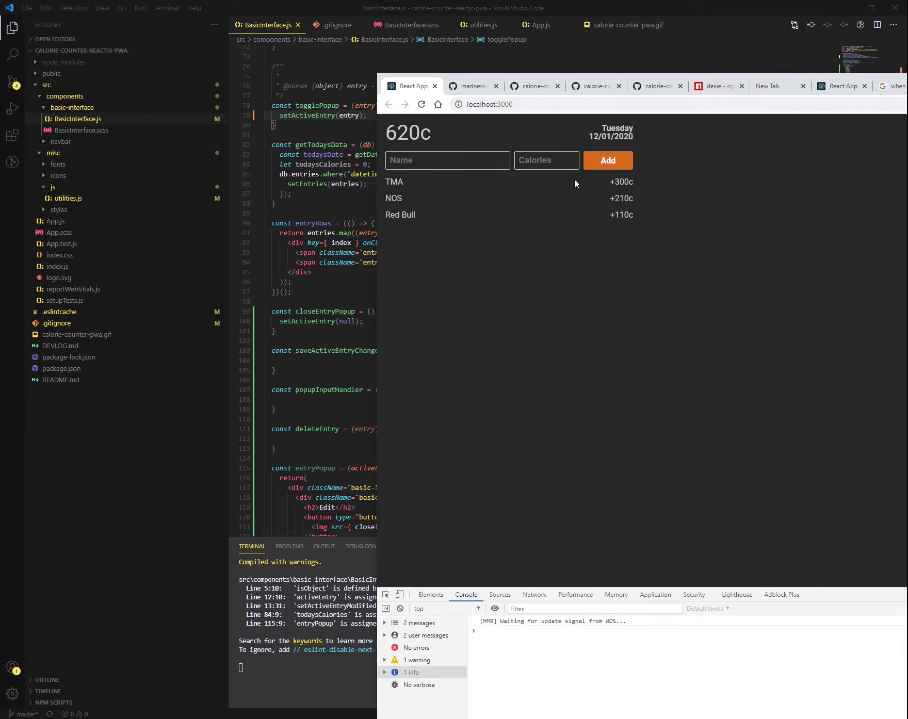
Inspect the TMA entry row's div markup in Chrome DevTools Elements.
right_click(403, 183)
click(425, 242)
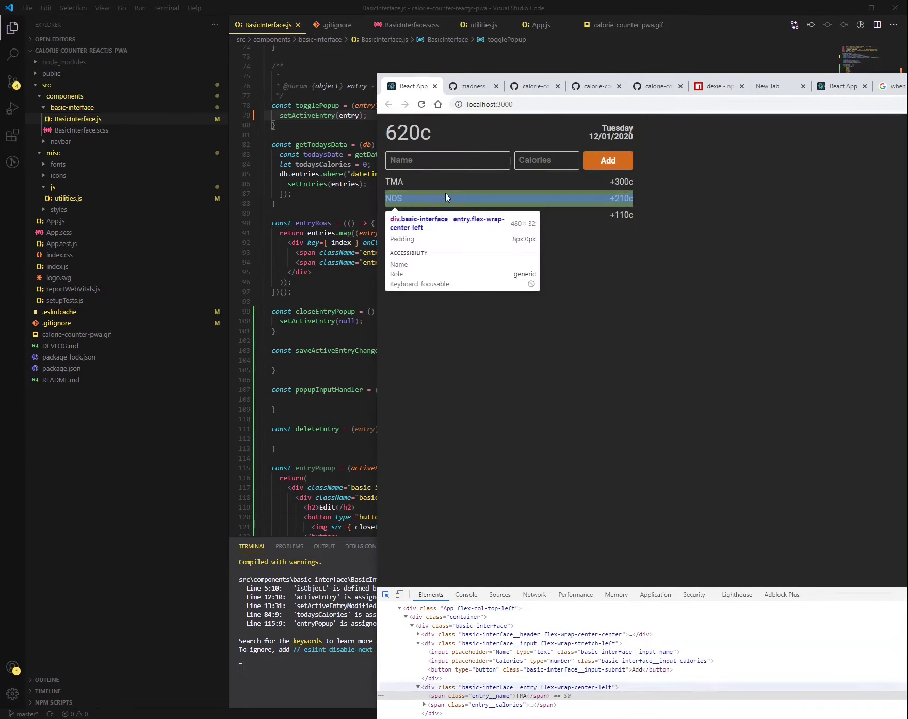
scroll(557, 639, up, 2)
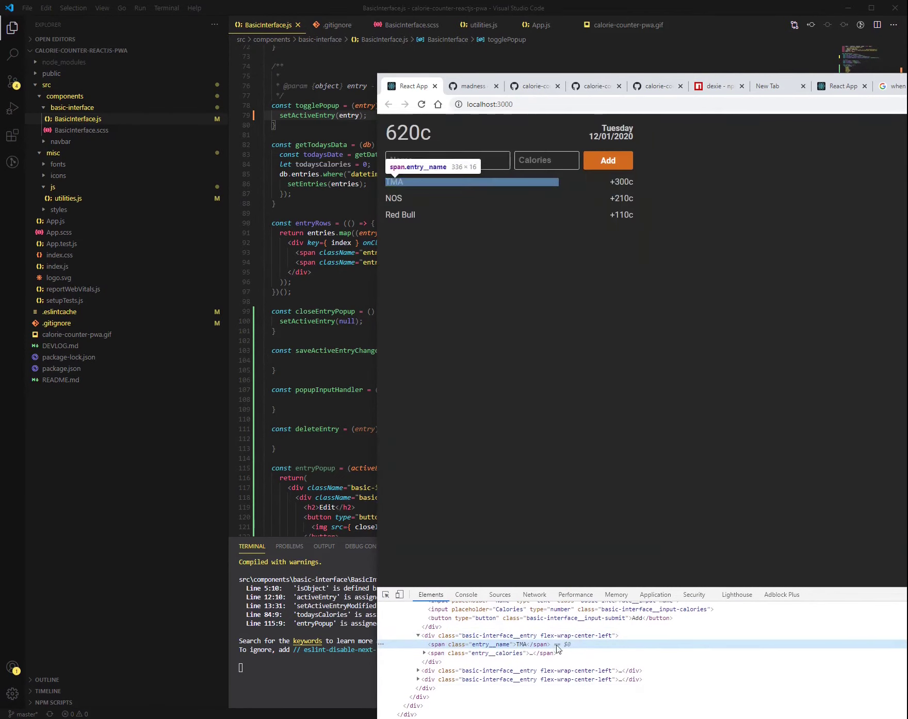
click(558, 636)
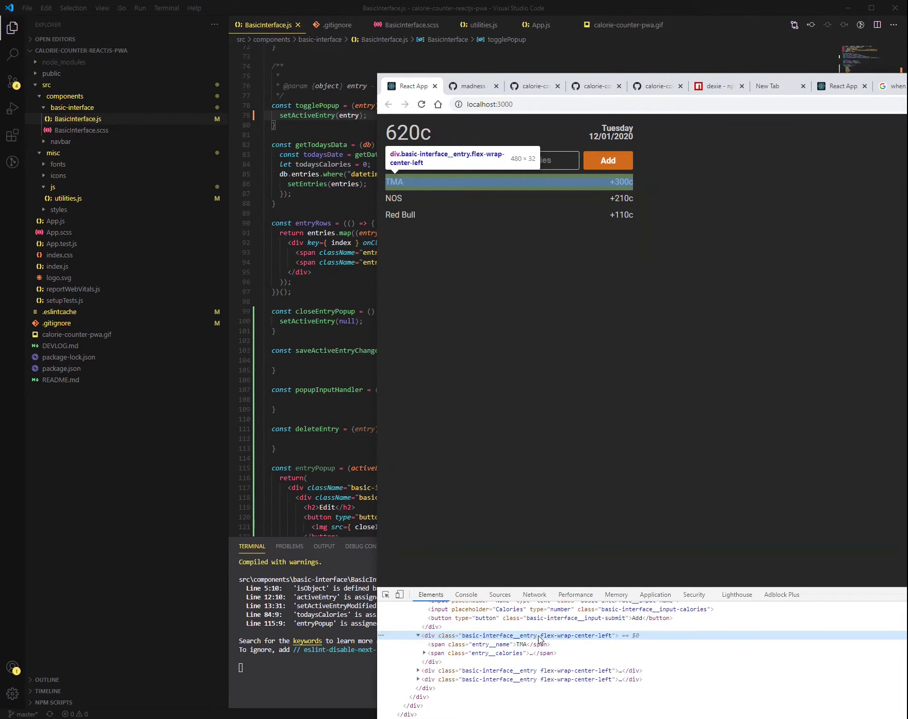
Return to VS Code and bring up the BasicInterface.scss stylesheet.
click(352, 300)
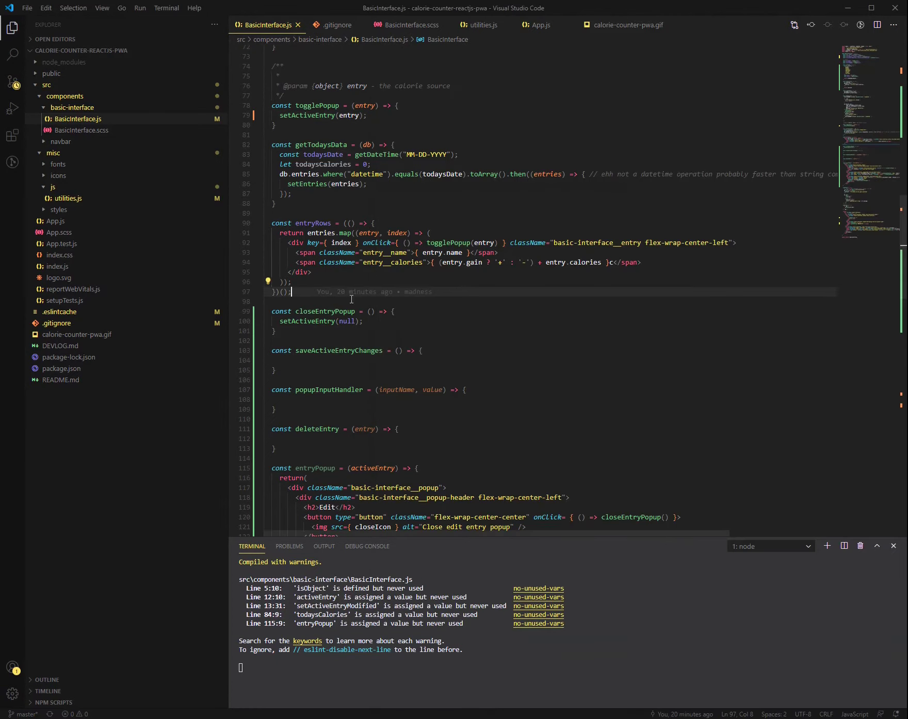
click(528, 213)
key(alt+Tab)
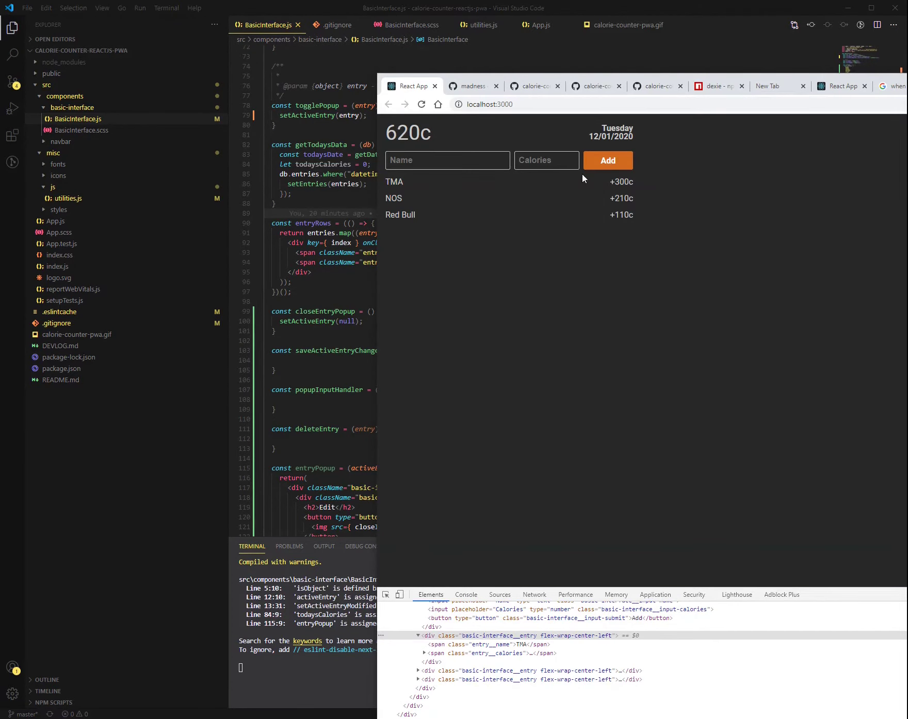
click(349, 158)
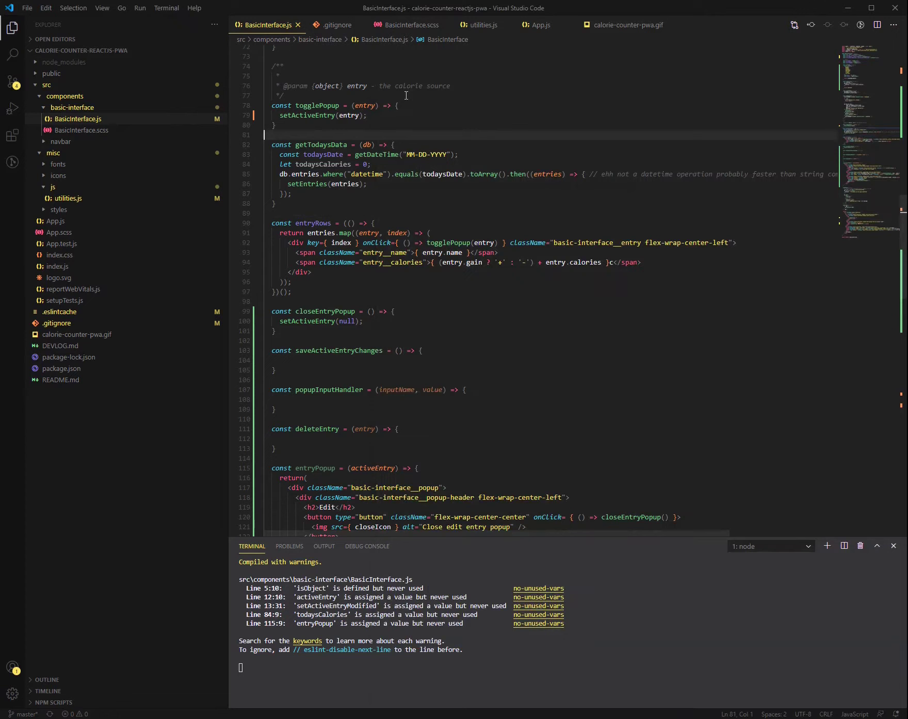
Search BasicInterface.scss for the __entry rule.
click(406, 25)
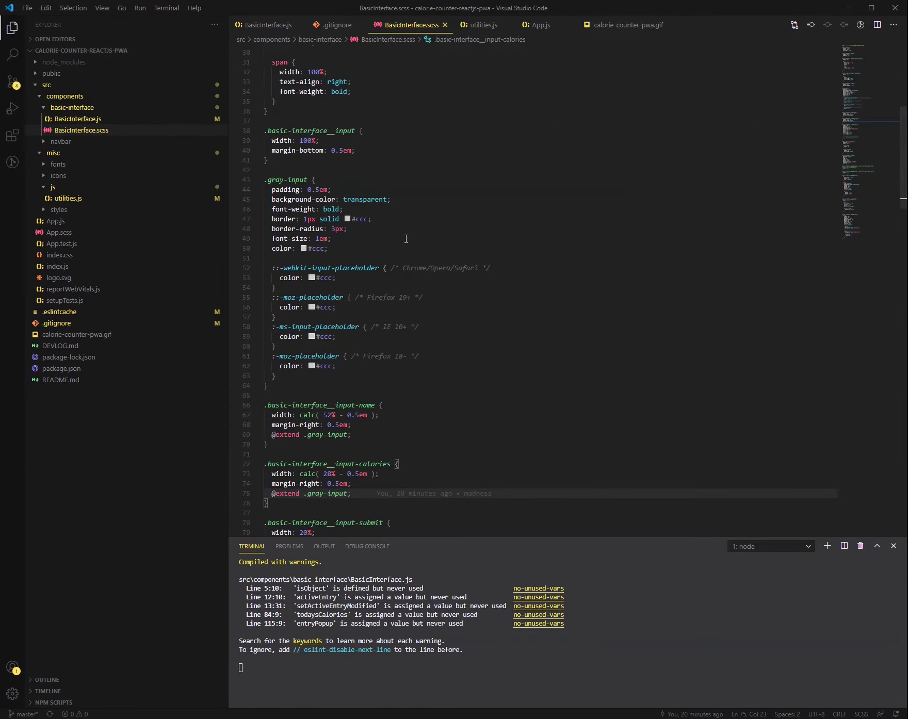
click(435, 239)
key(ctrl+f)
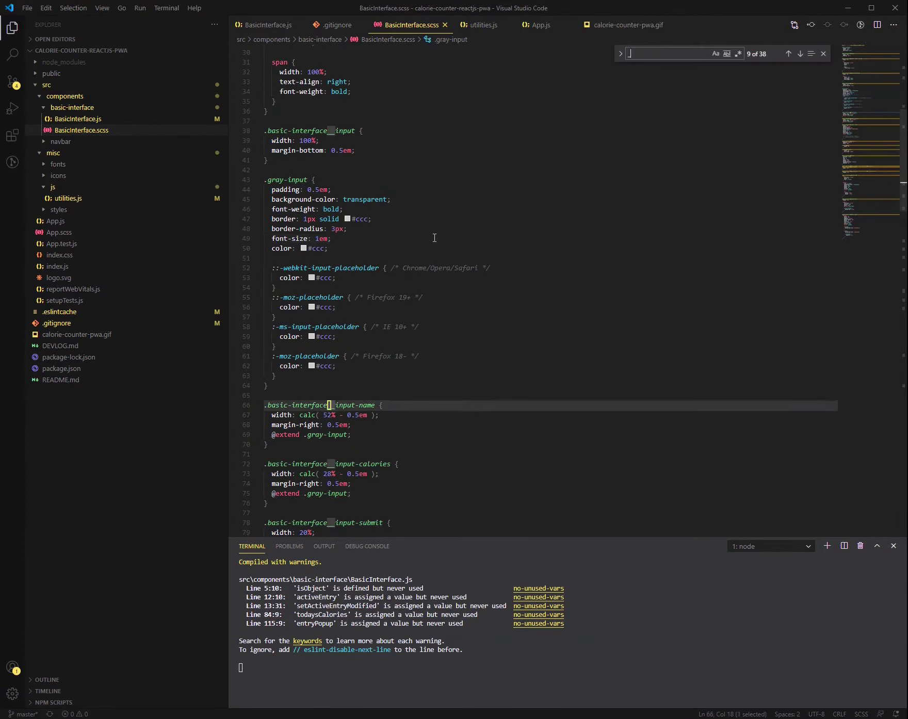
text(__entry)
Add 'cursor: pointer;' under width: 100%, save, and check the recompiled app.
click(440, 273)
click(375, 310)
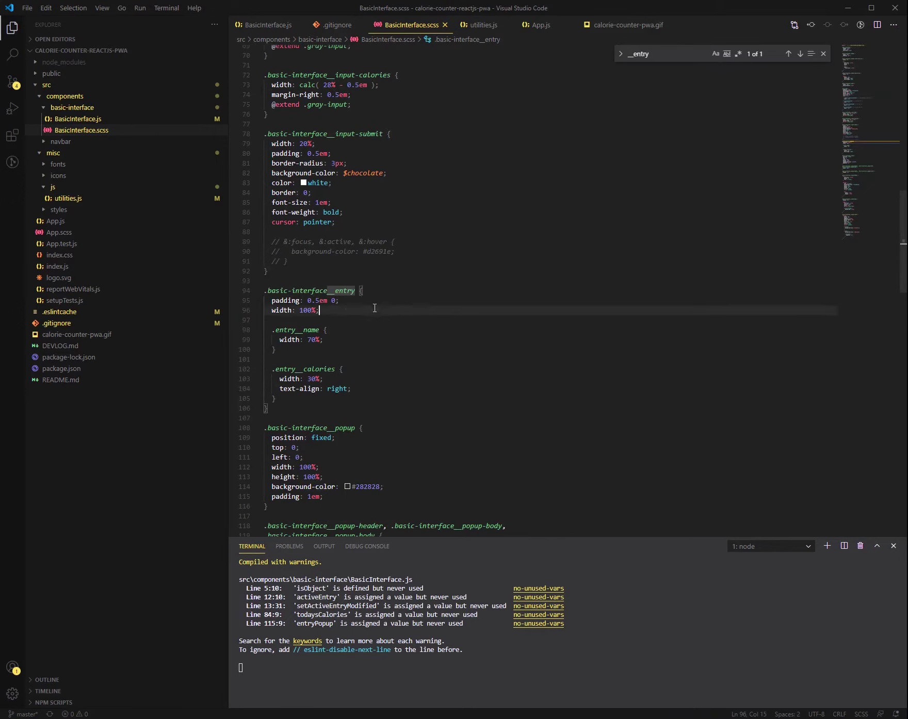
key(Return)
text(cursc)
key(Tab)
text(oin)
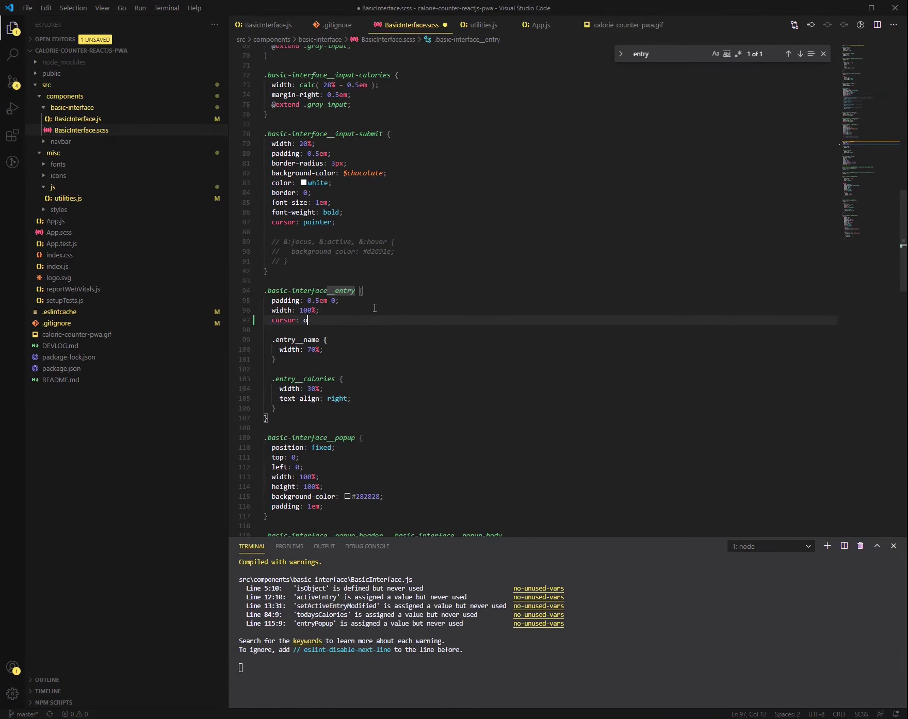
key(BackSpace)
text(pointe)
key(Tab)
text(;)
key(ctrl+s)
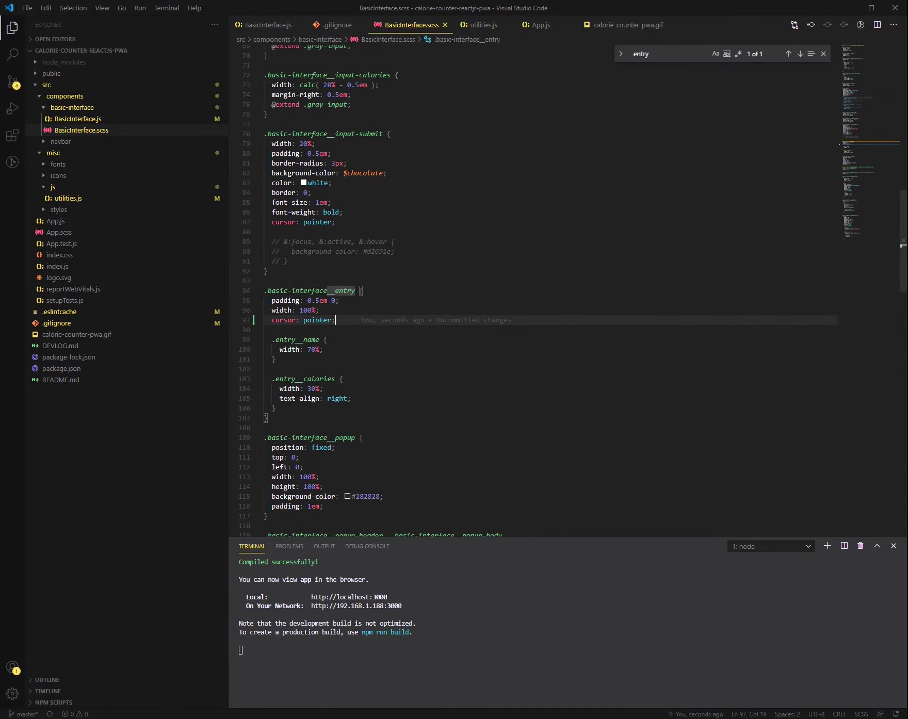
key(alt+Tab)
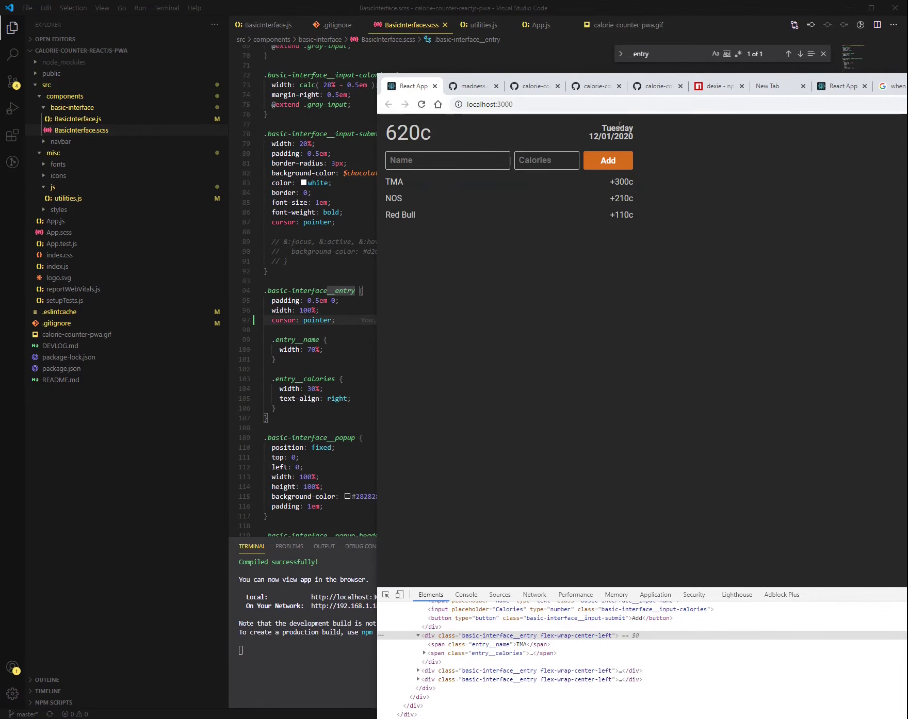
key(alt+Tab)
Add console.log('clicked') inside togglePopup in BasicInterface.js and save.
click(264, 25)
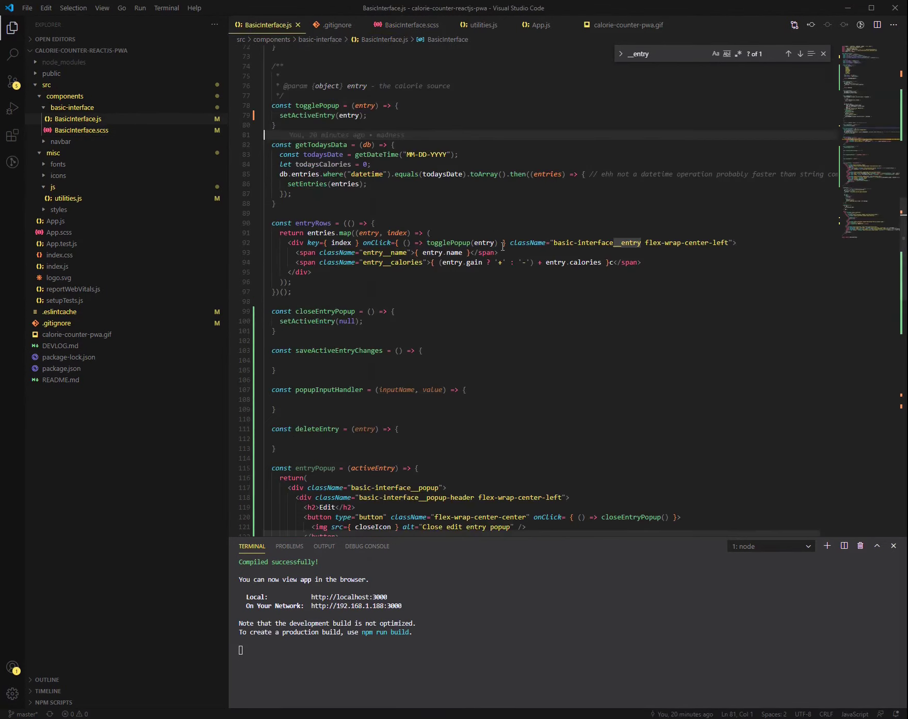
click(504, 244)
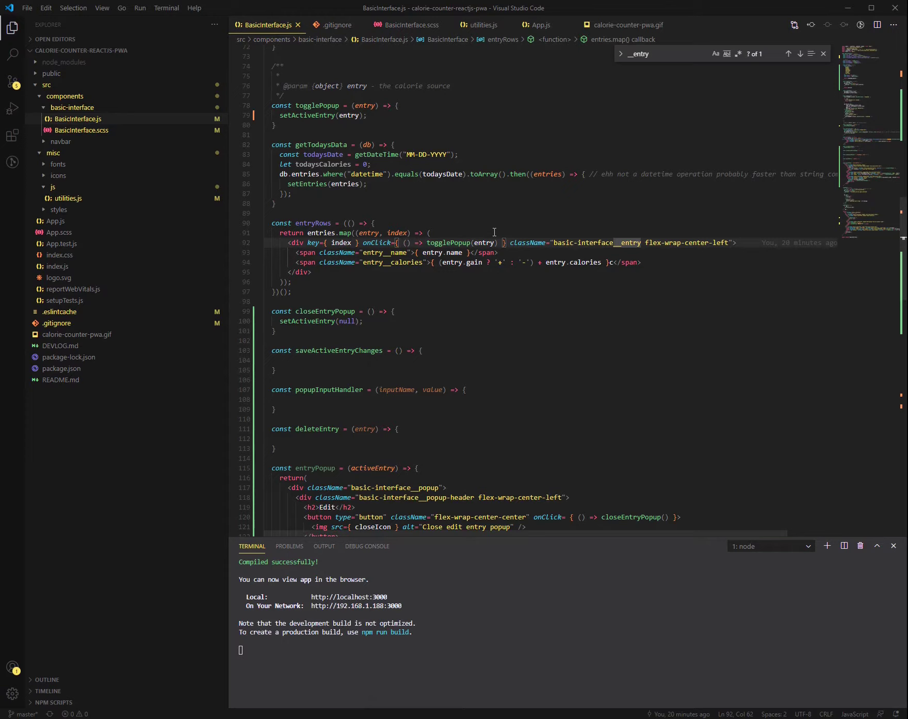
scroll(495, 232, up, 2)
click(411, 158)
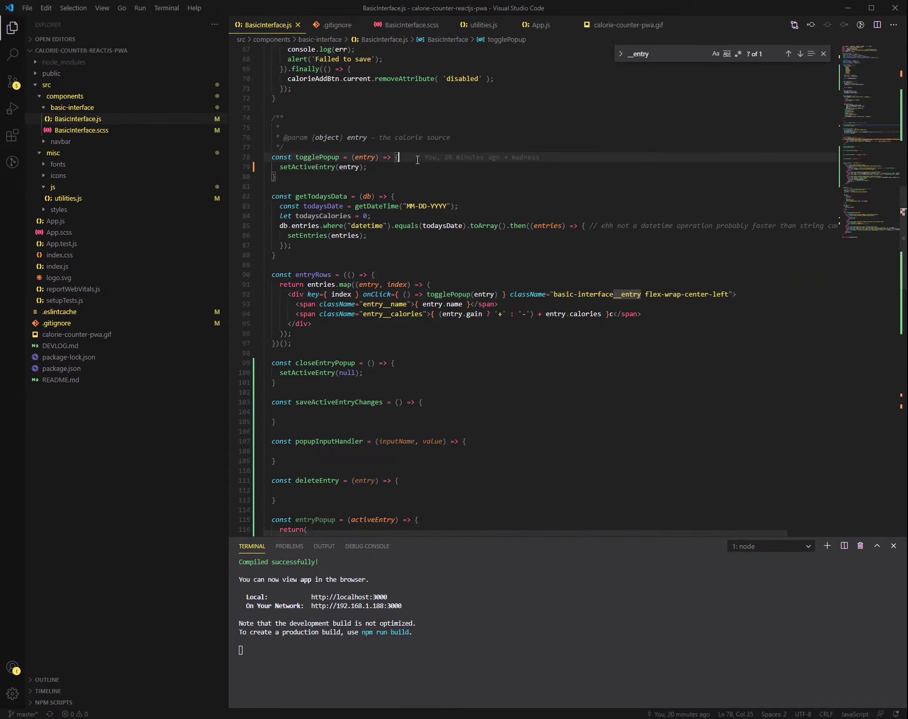
key(Return)
text(console.log(')
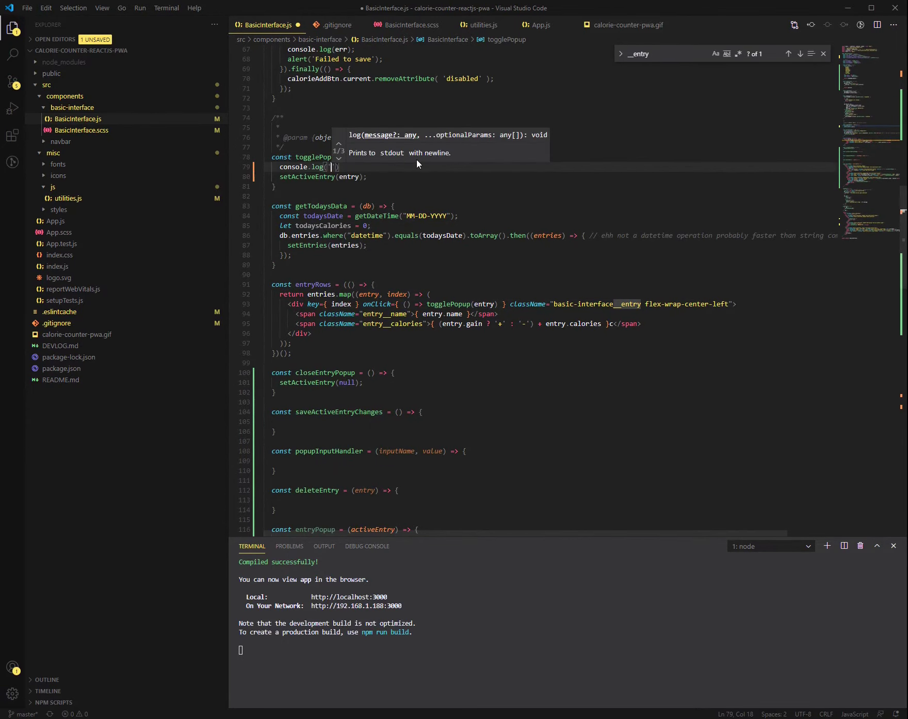
text(clicked)
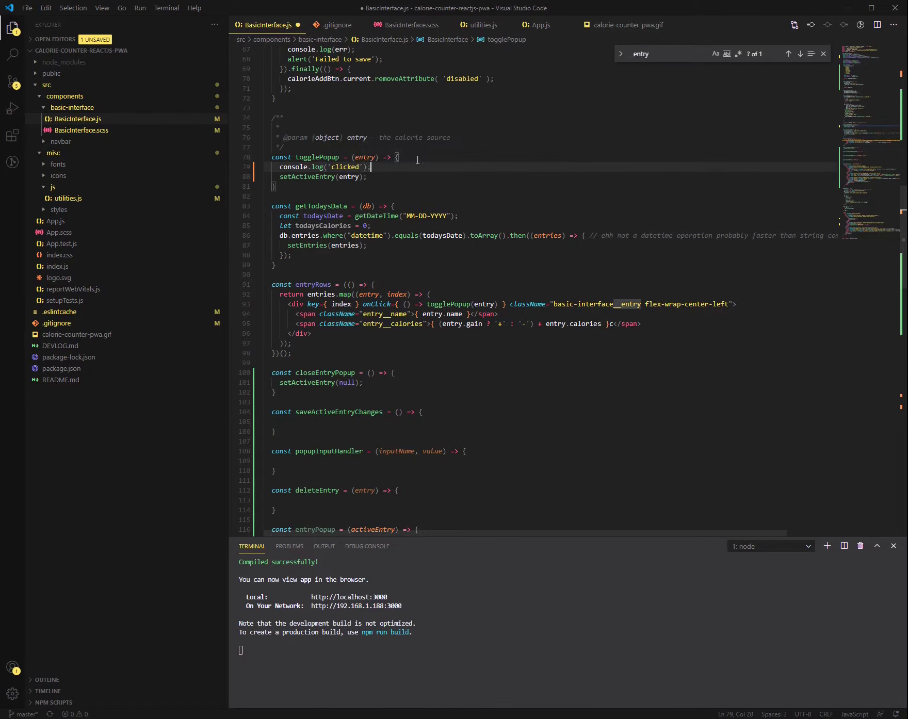
key(ctrl+s)
In Chrome's Console, click the TMA row to confirm 'clicked' is logged.
key(alt+Tab)
click(467, 594)
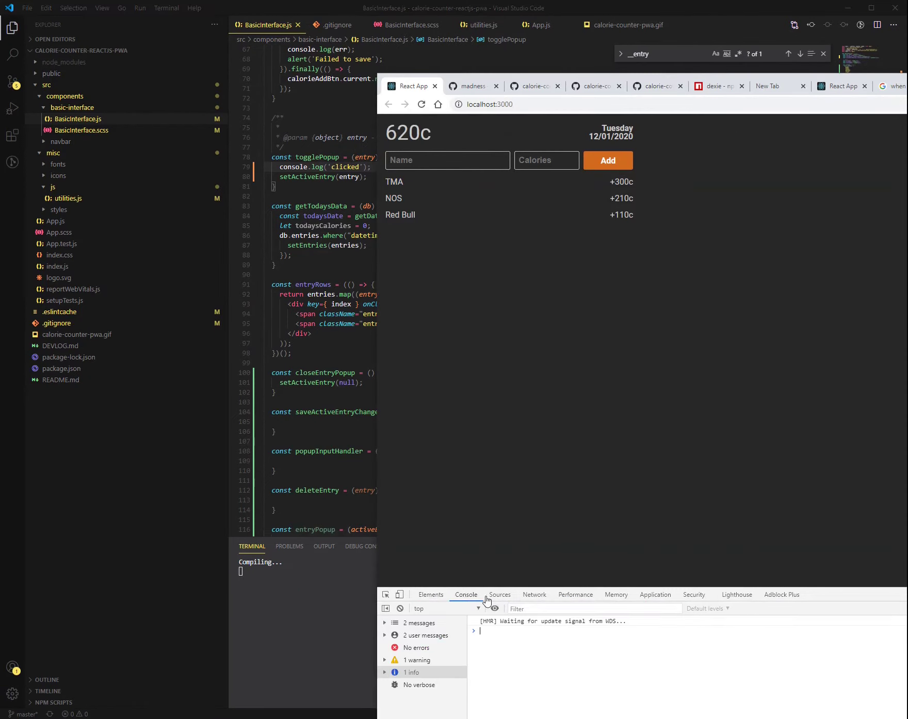
double_click(395, 182)
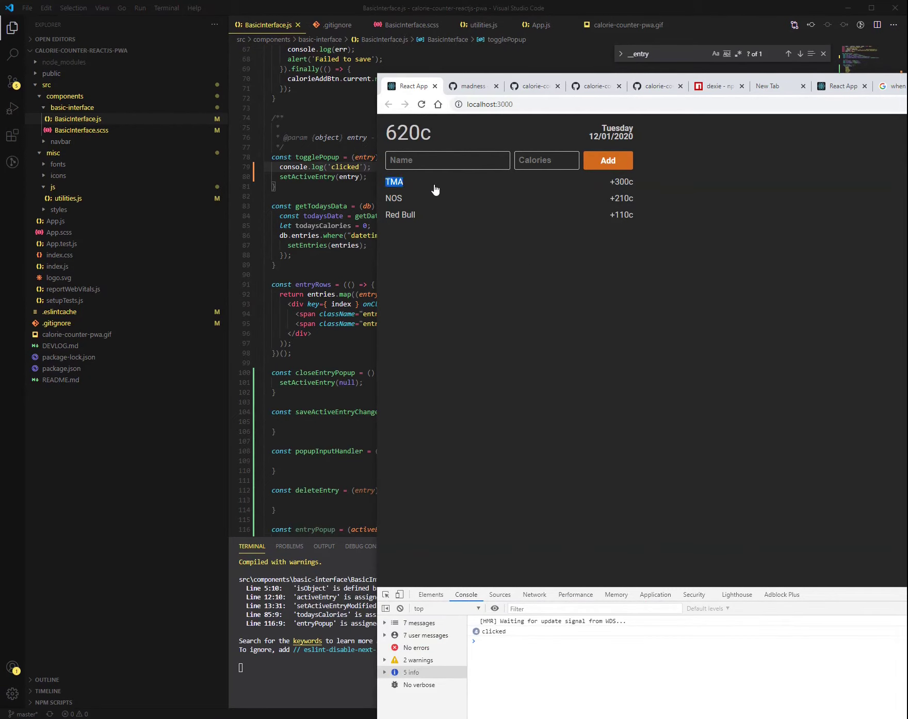
click(566, 322)
key(super+shift+Right)
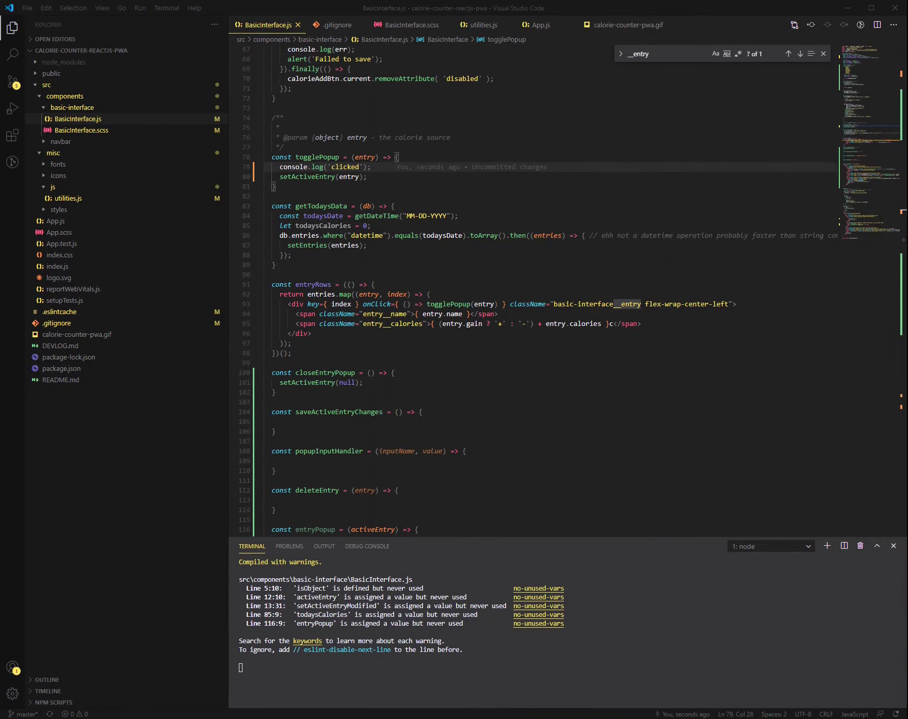
Delete the console.log('clicked') line, save, and drag the localhost:3000 window over the editor.
click(349, 284)
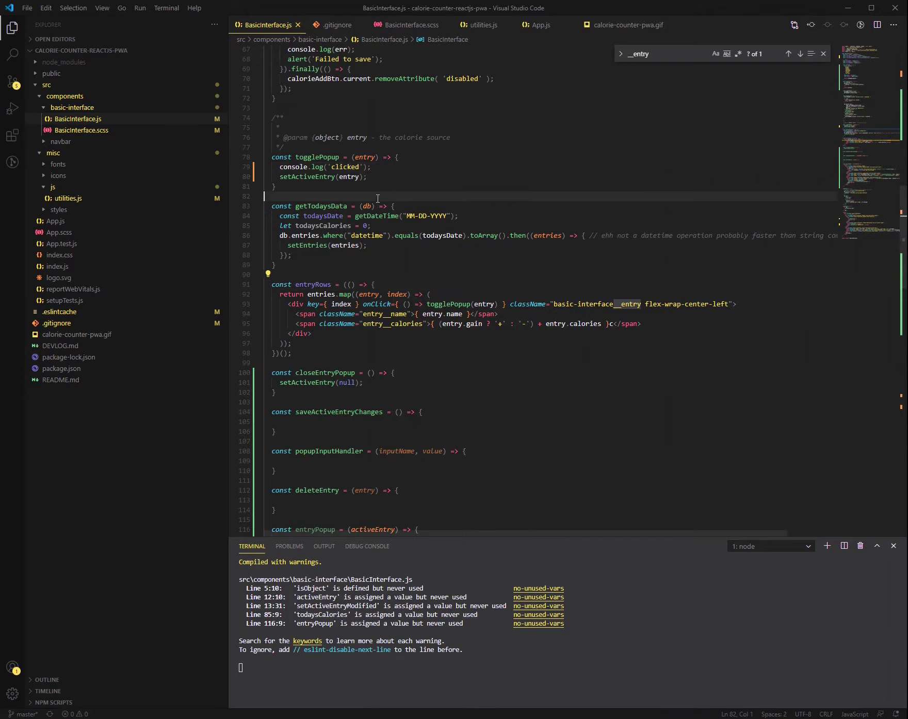
drag(369, 167, 433, 157)
key(Delete)
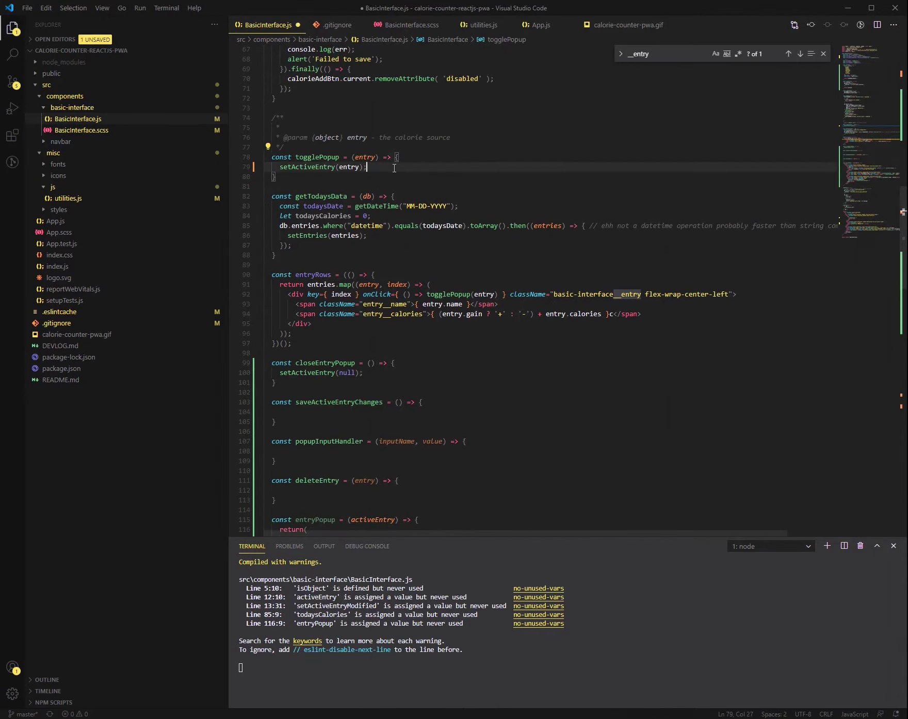
scroll(394, 167, up, 1)
key(ctrl+s)
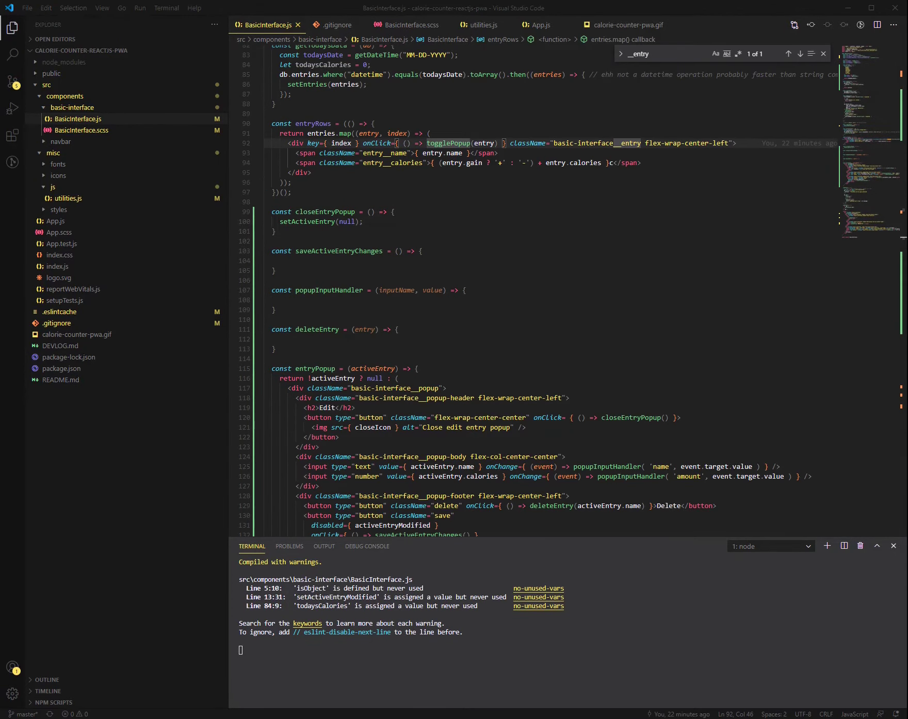
drag(904, 70, 508, 181)
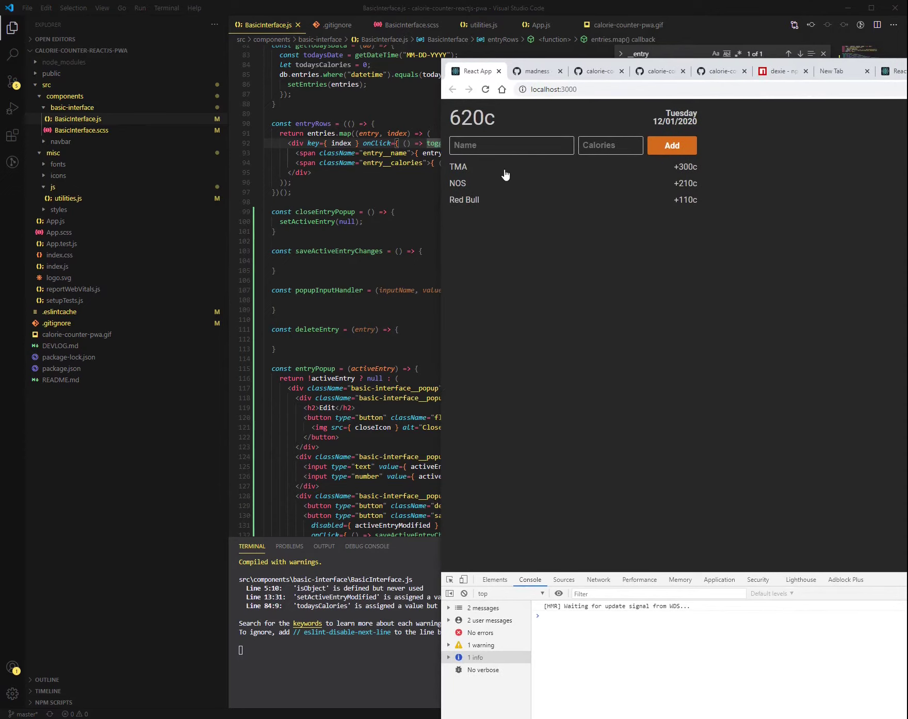
Inspect the TMA edit popup's markup and preview it in phone-sized and desktop views.
click(505, 171)
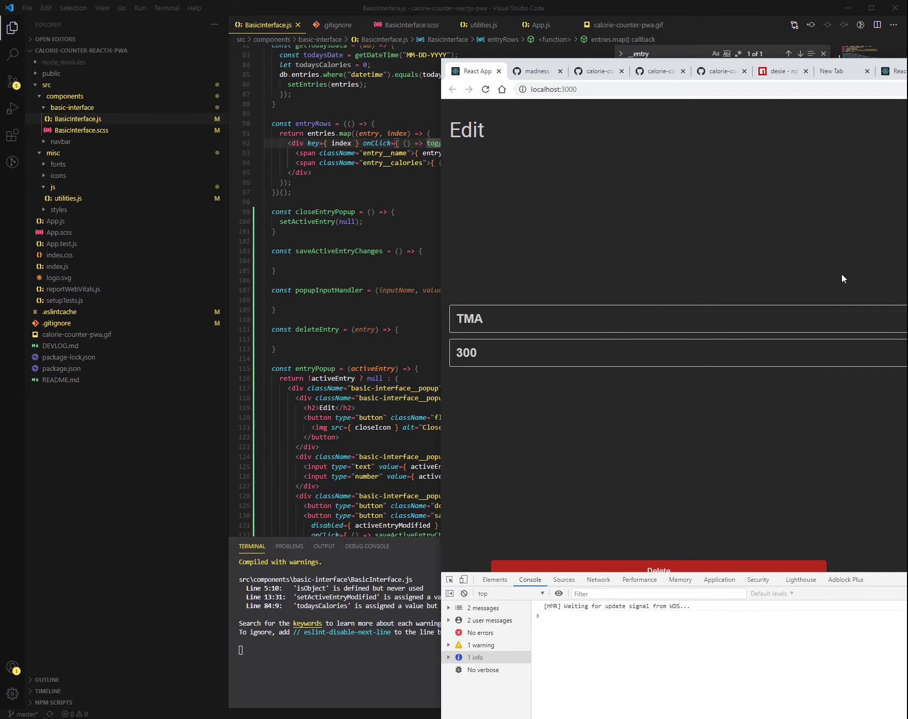
right_click(765, 223)
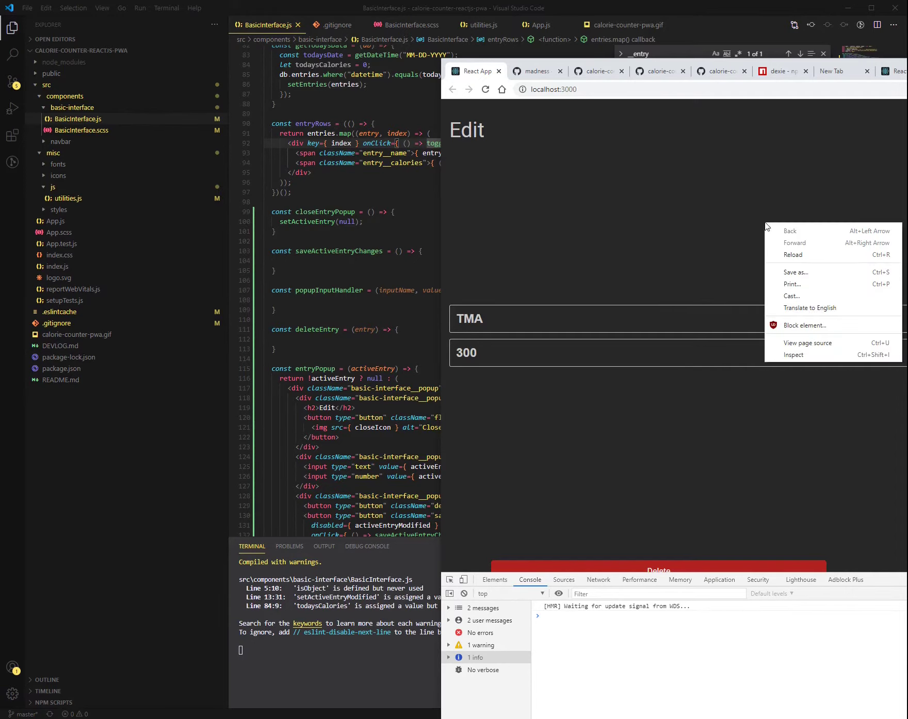
click(788, 354)
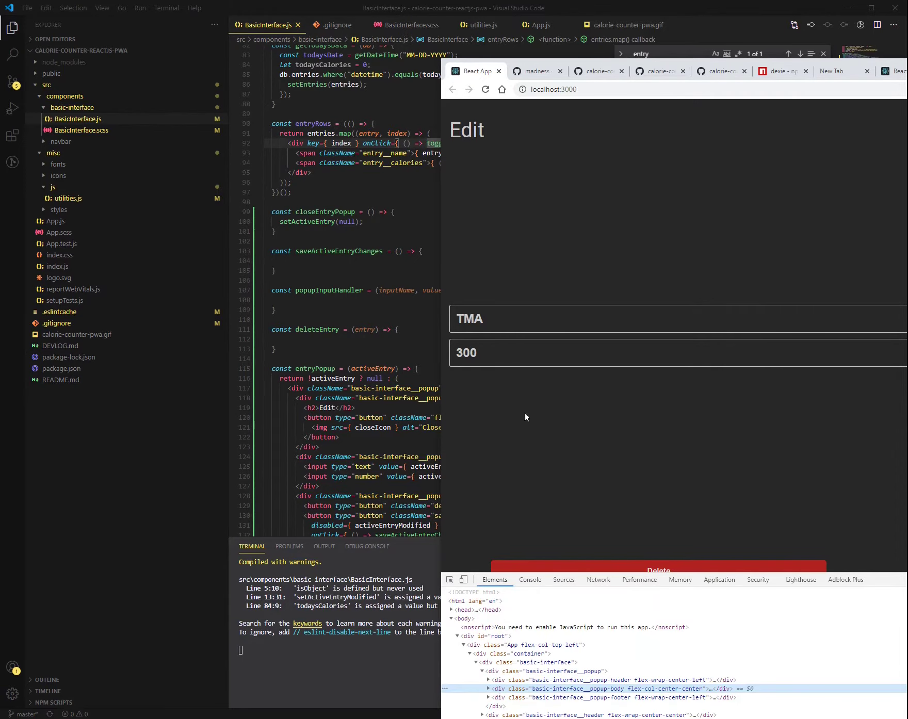
click(464, 579)
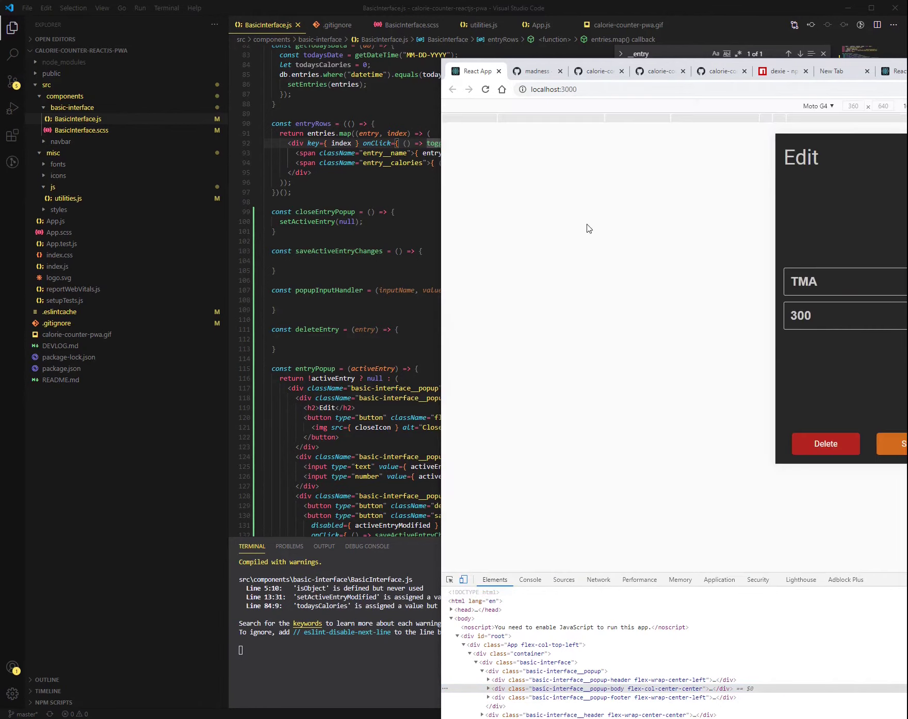
drag(780, 71, 667, 74)
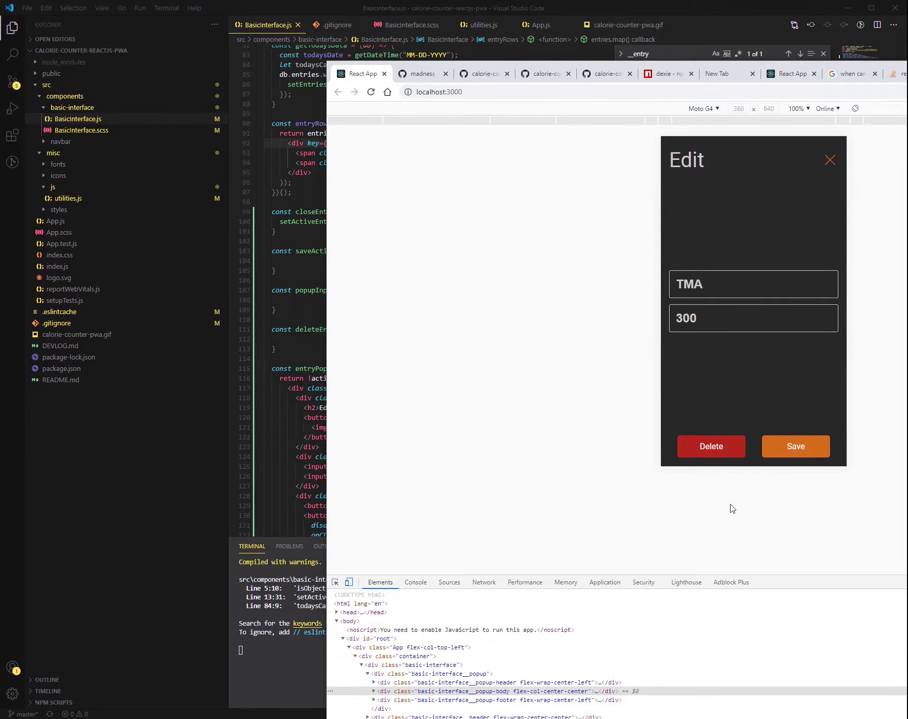
click(348, 582)
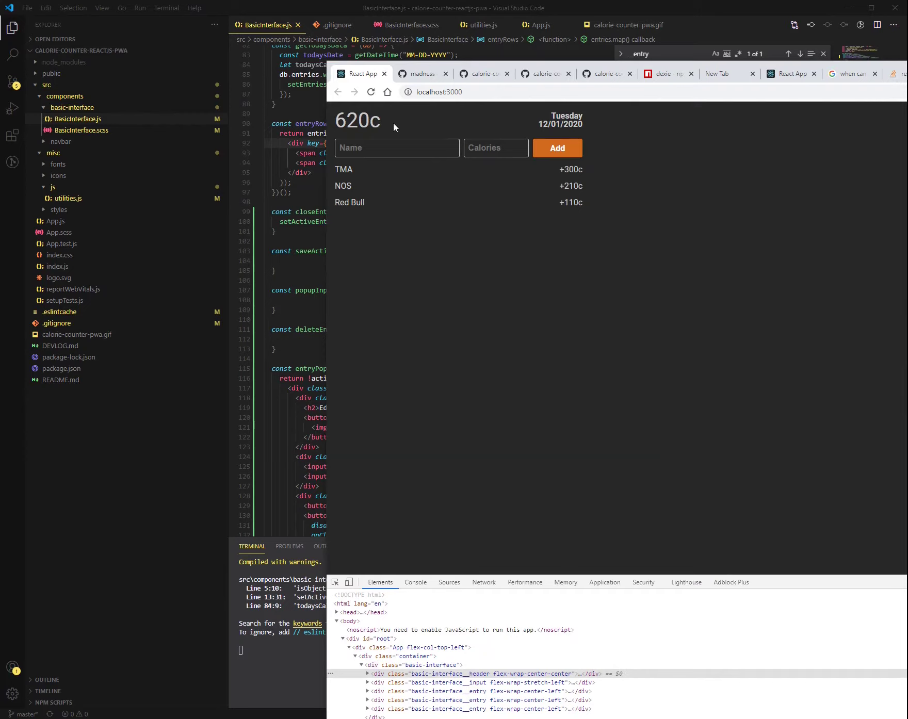
Inspect the 620c header and div.basic-interface container, then check the Console.
right_click(371, 125)
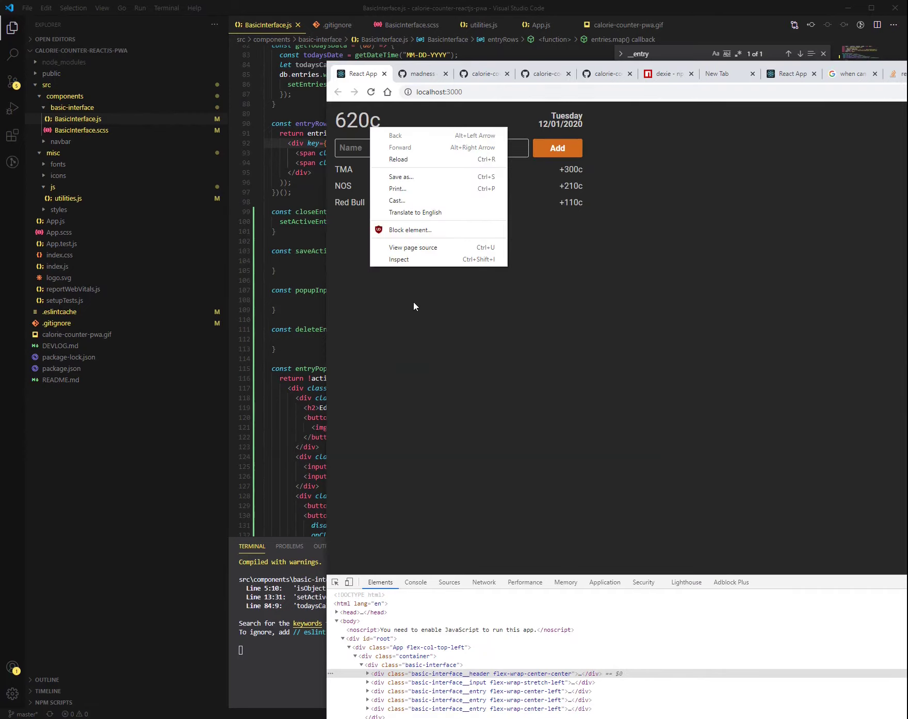
click(415, 307)
right_click(376, 120)
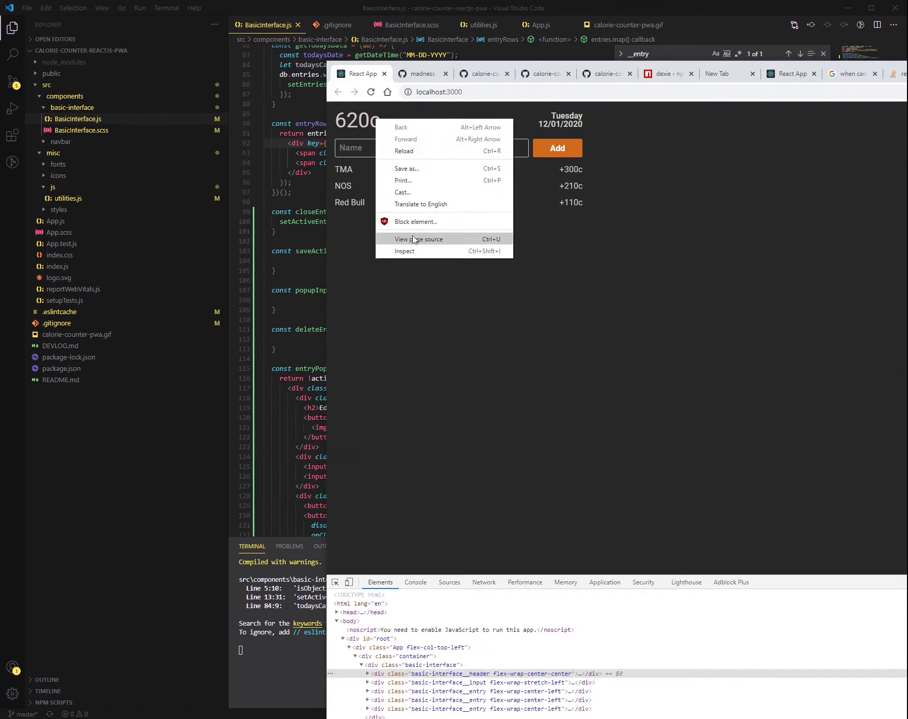
click(415, 236)
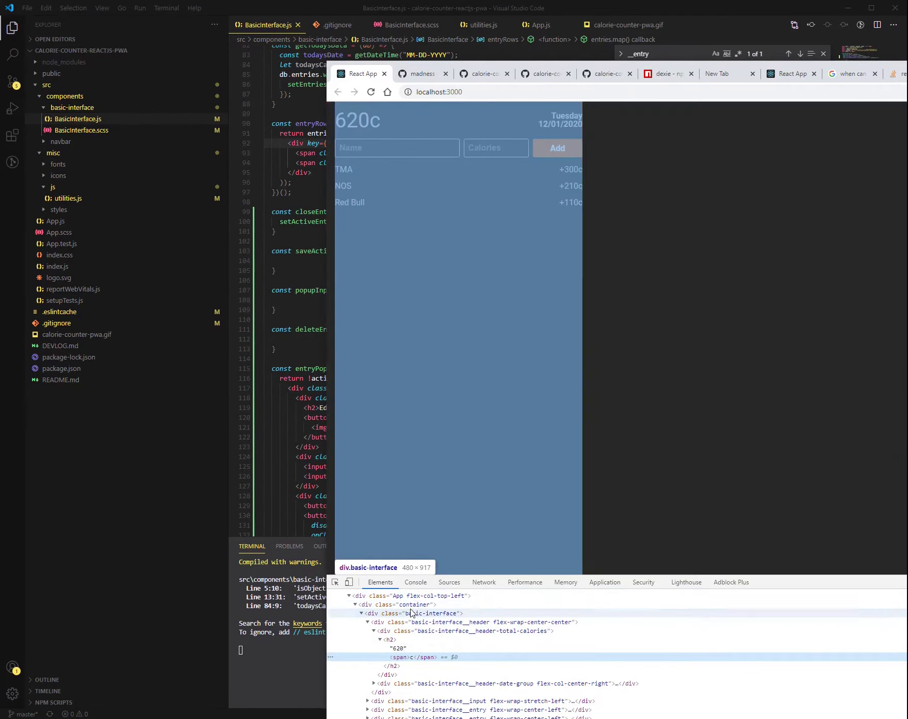
click(416, 614)
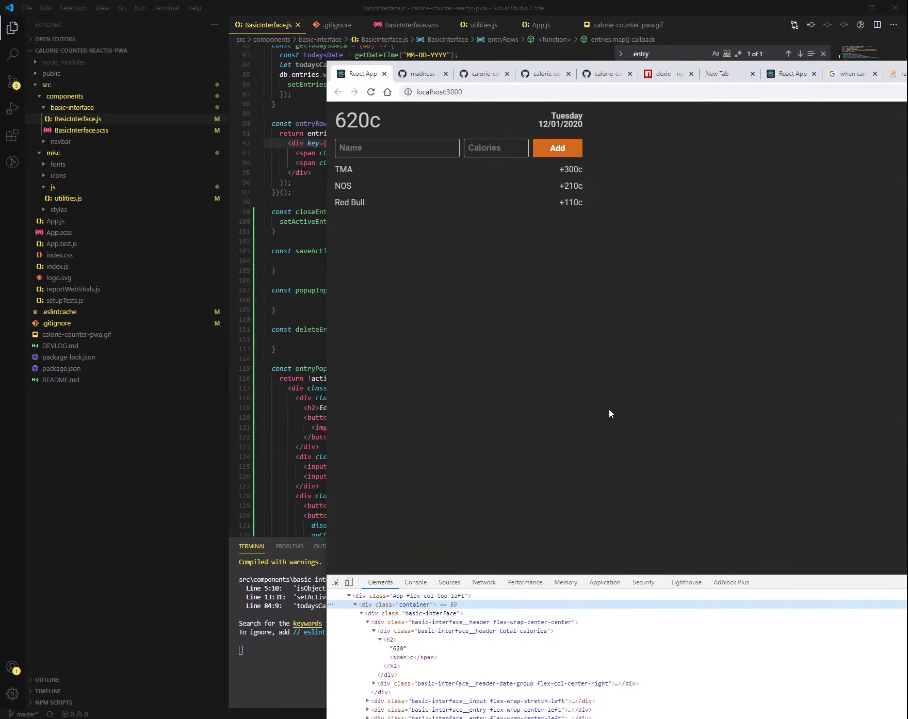
click(416, 582)
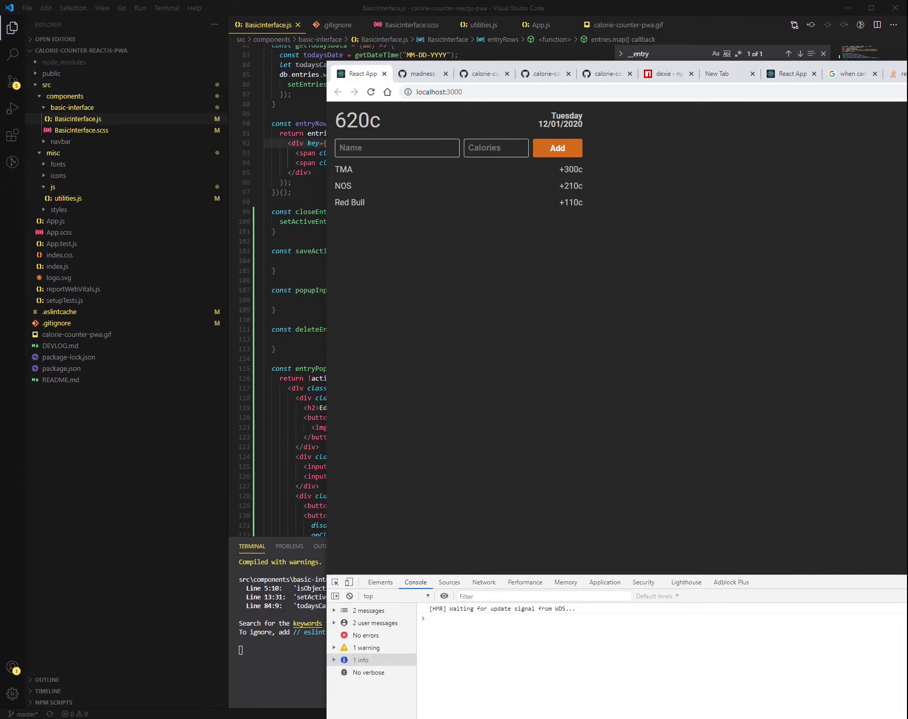
key(alt+Tab)
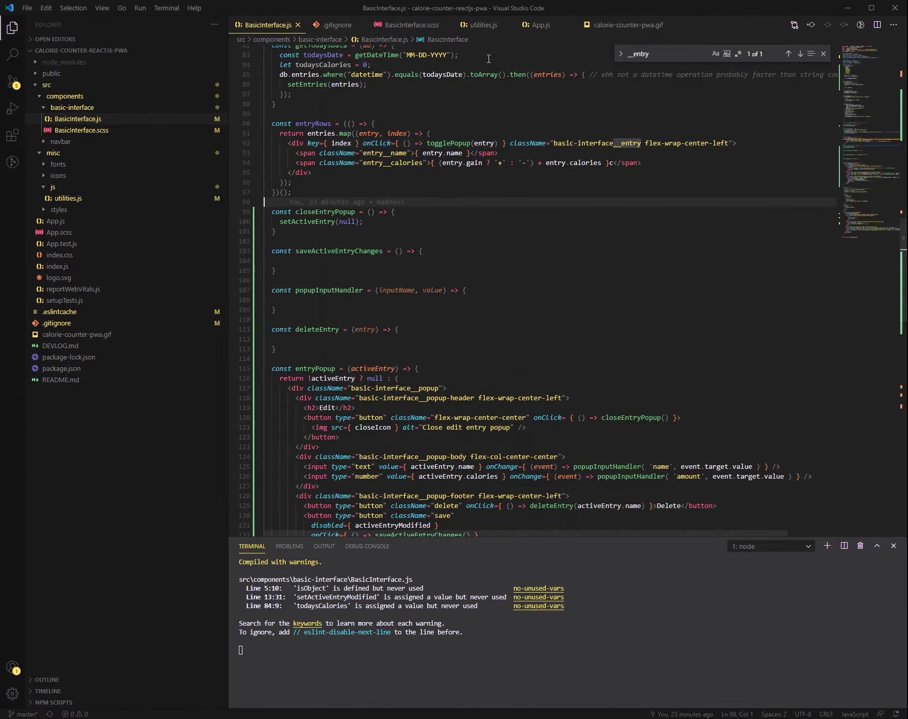
click(411, 25)
scroll(496, 284, up, 3)
Read through eventUtils.js on GitHub and move the browser aside to check VS Code.
key(alt+Tab)
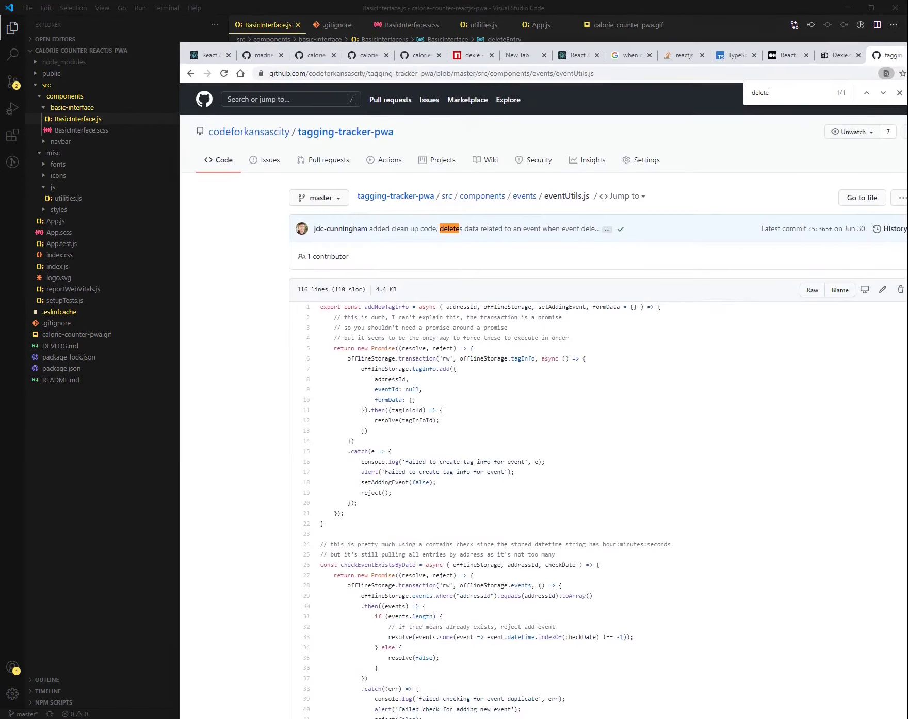
scroll(561, 390, down, 5)
scroll(562, 390, down, 5)
scroll(561, 390, down, 3)
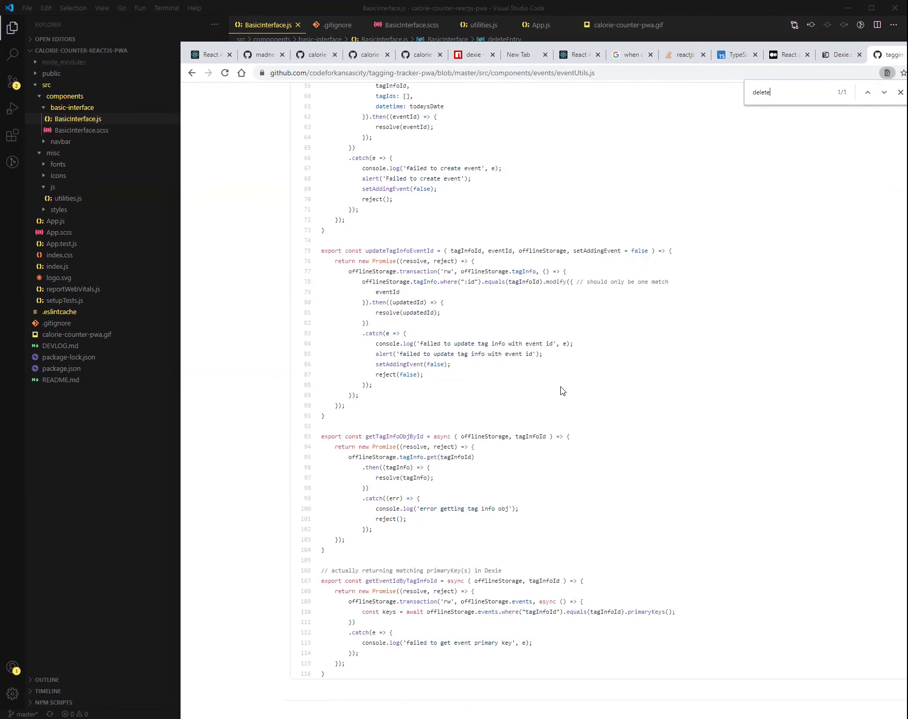
scroll(561, 390, up, 5)
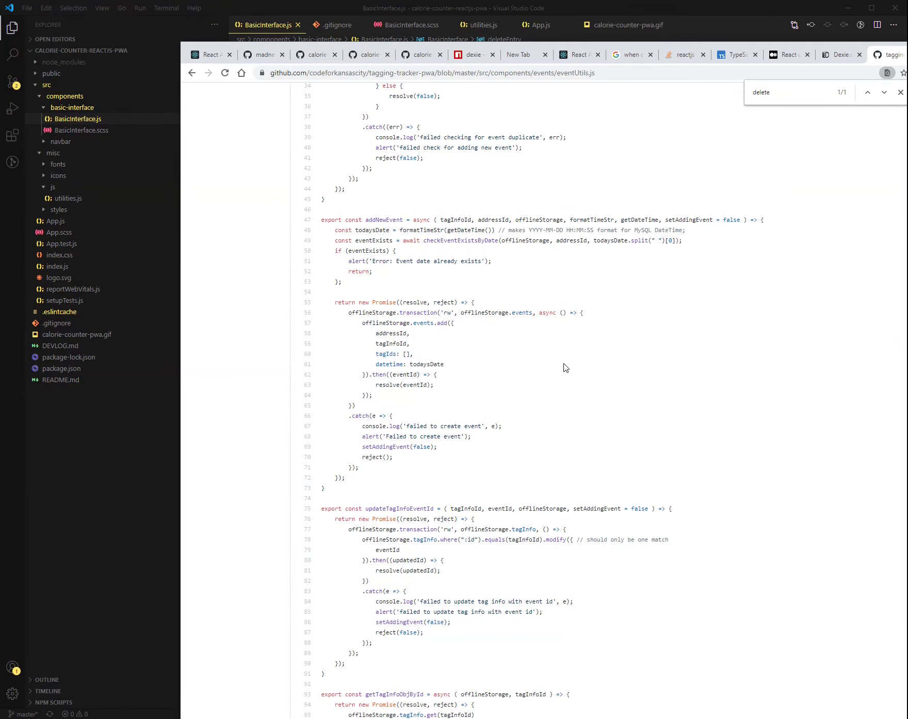
scroll(566, 367, up, 1)
scroll(565, 368, down, 1)
drag(346, 303, 454, 320)
click(429, 415)
scroll(429, 415, up, 5)
scroll(429, 414, up, 3)
drag(389, 426, 457, 436)
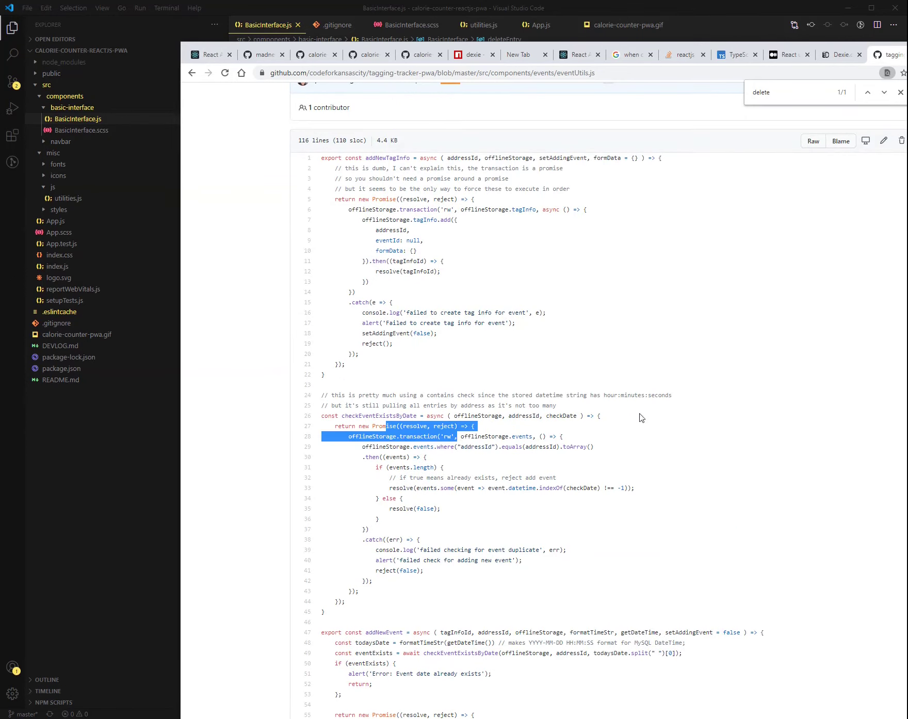
scroll(640, 417, up, 3)
click(641, 417)
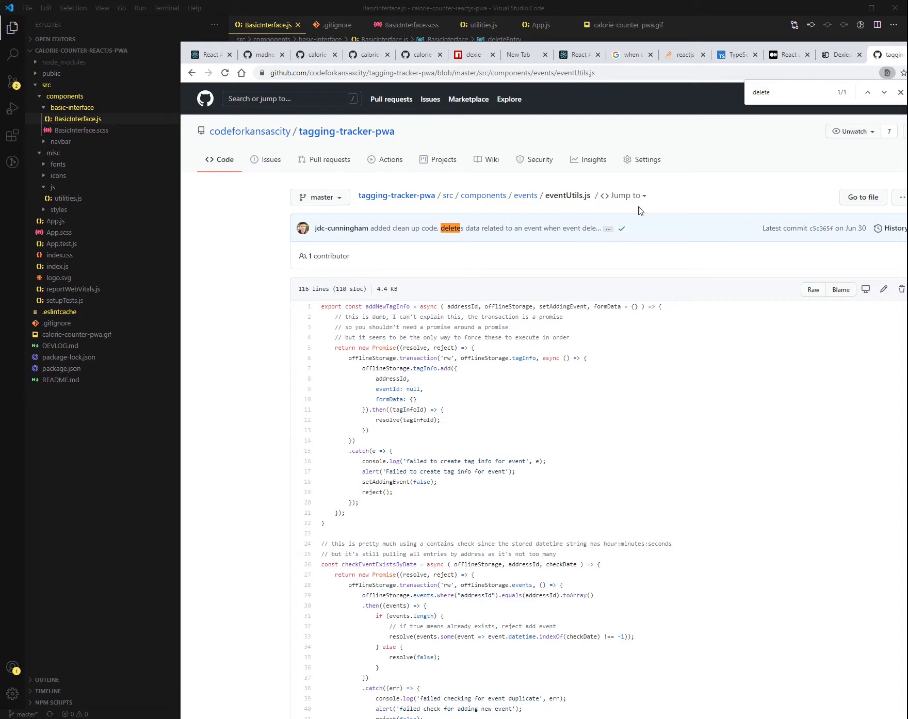
drag(893, 133, 905, 28)
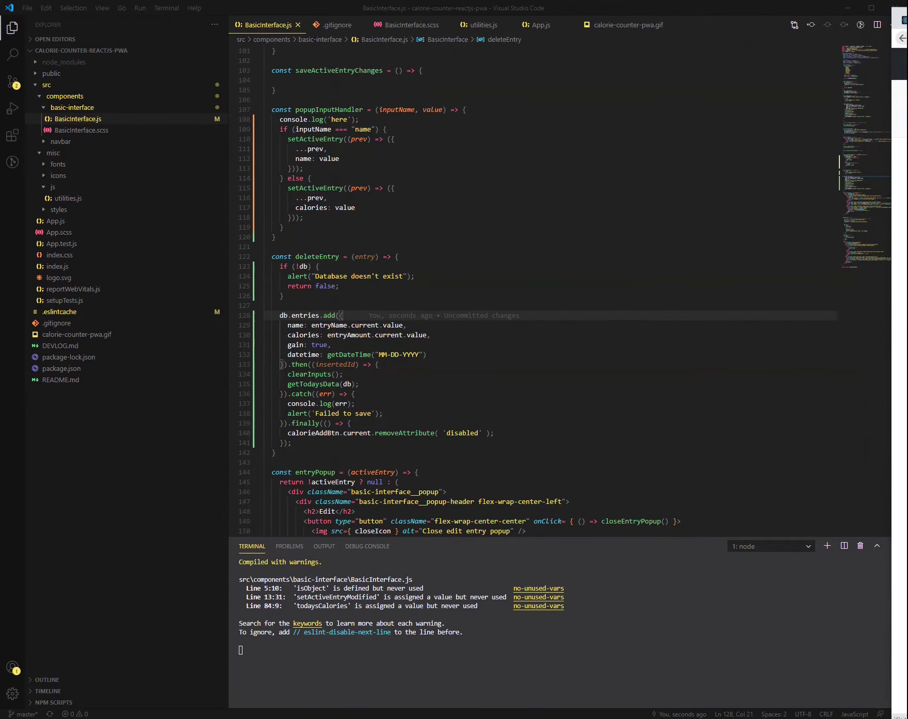
drag(903, 39, 907, 29)
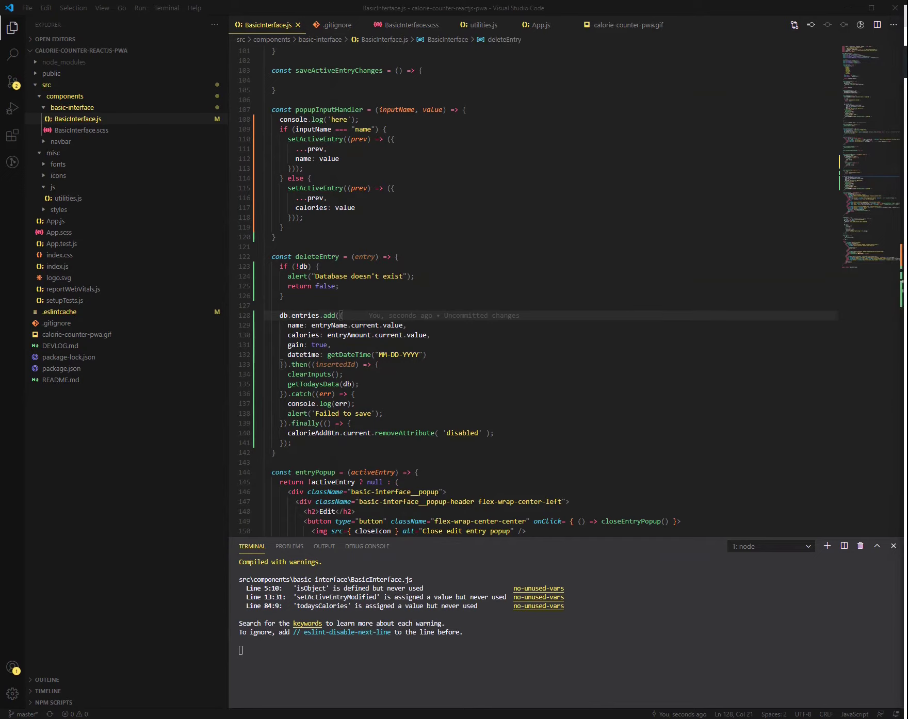
Check GitHub's definitions of 'equals' and 'where' in delete.js, then return to the calorie app.
drag(905, 43, 638, 47)
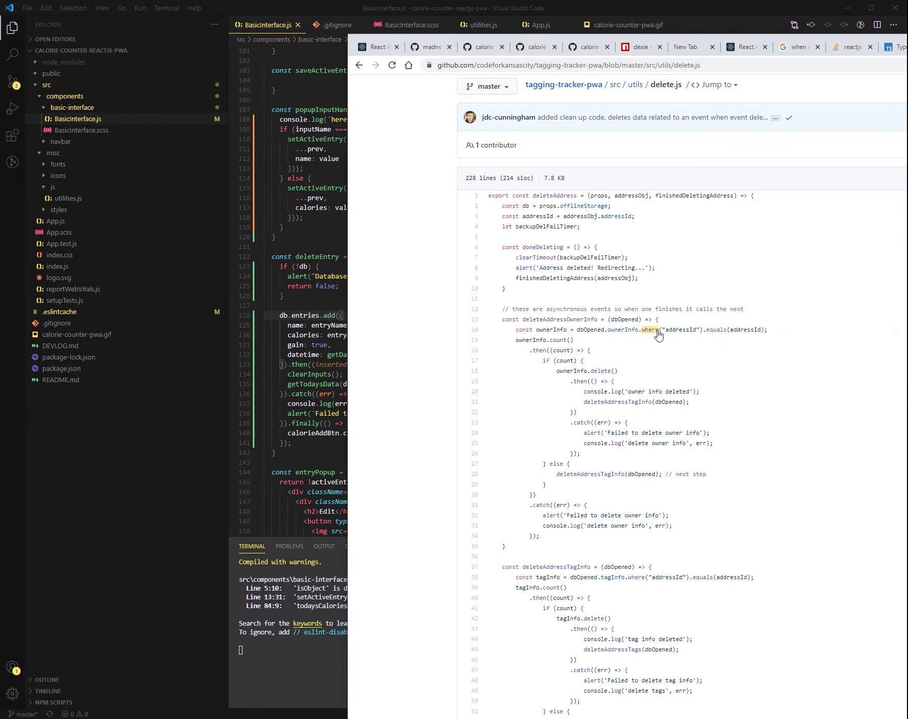
click(717, 330)
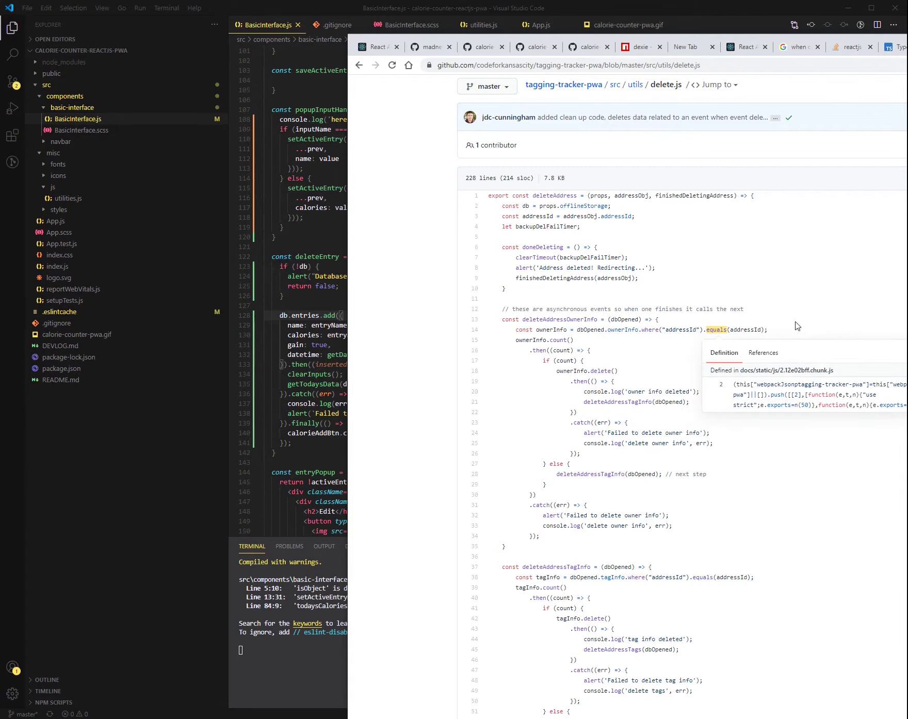
click(616, 340)
click(648, 330)
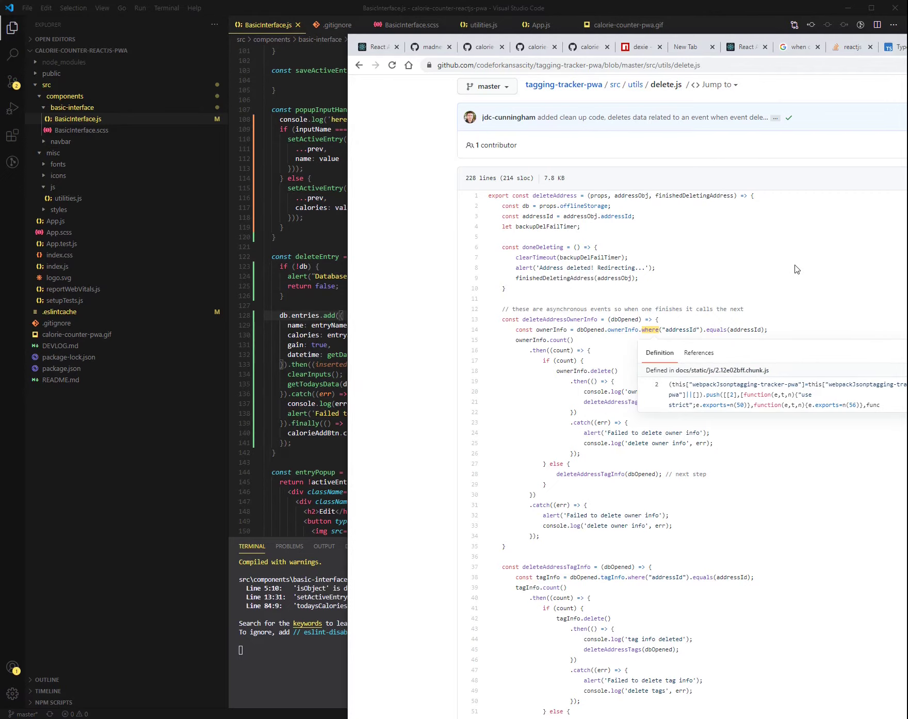
click(760, 272)
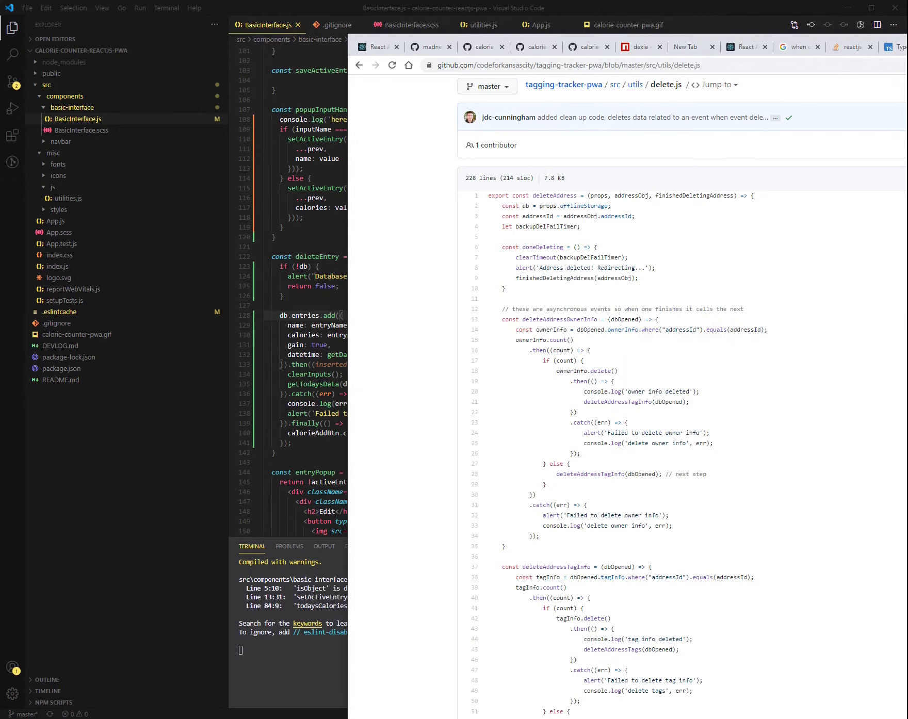
key(alt+Tab)
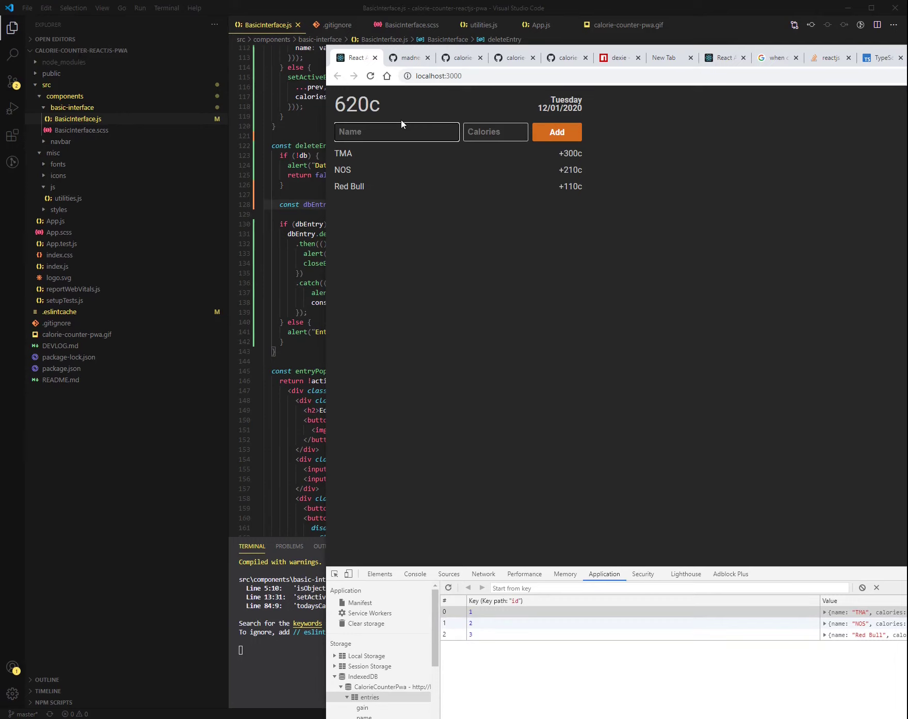
text(Red Bull)
Add a 110-calorie Red Bull entry, try deleting it, and read the 'Invalid key provided' error.
key(Tab)
text(11)
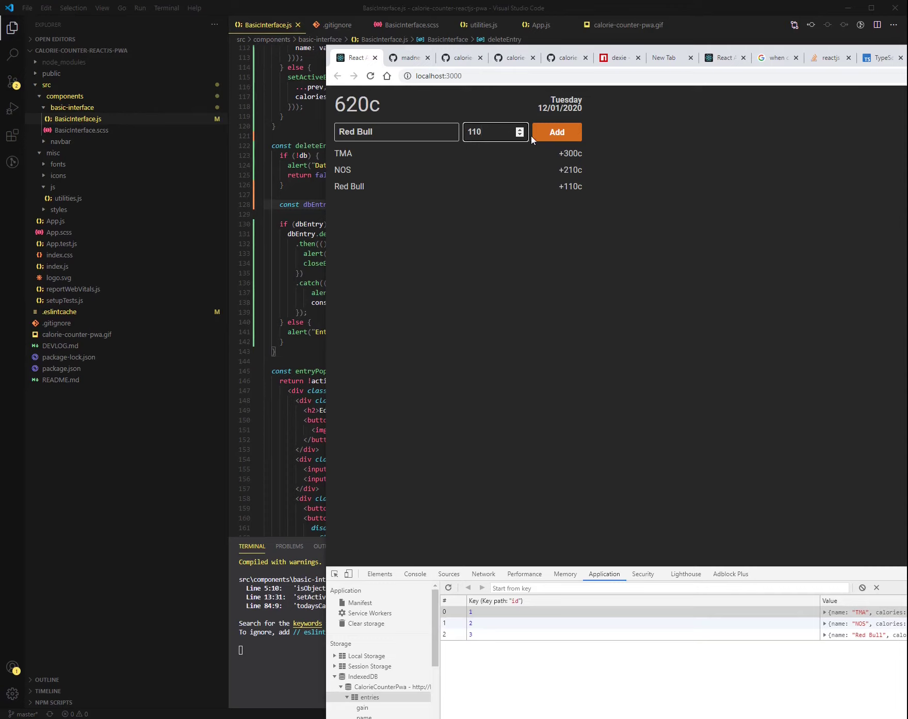
click(557, 132)
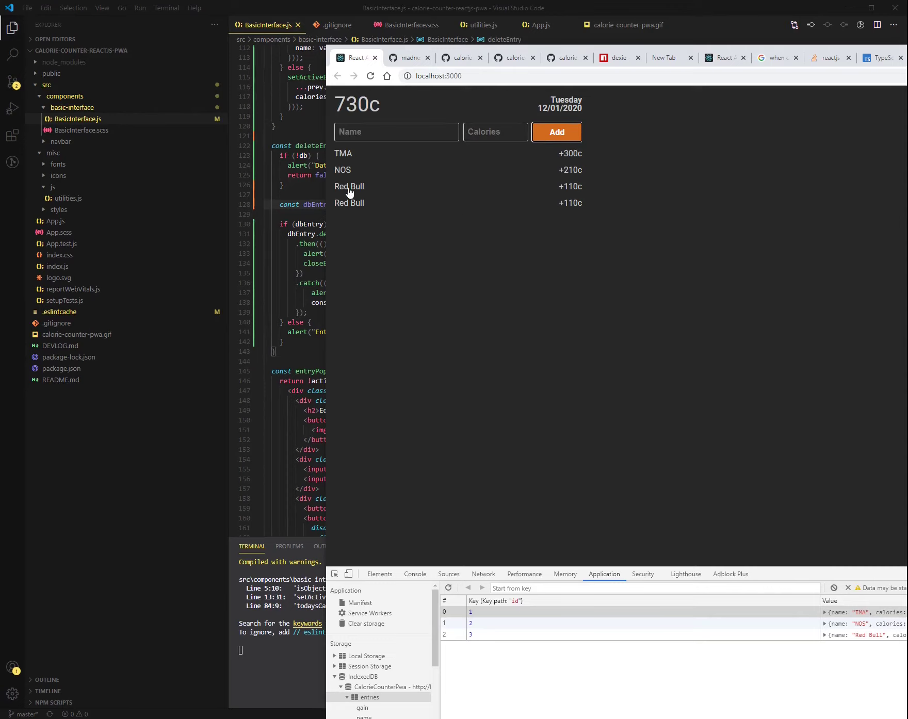
click(362, 204)
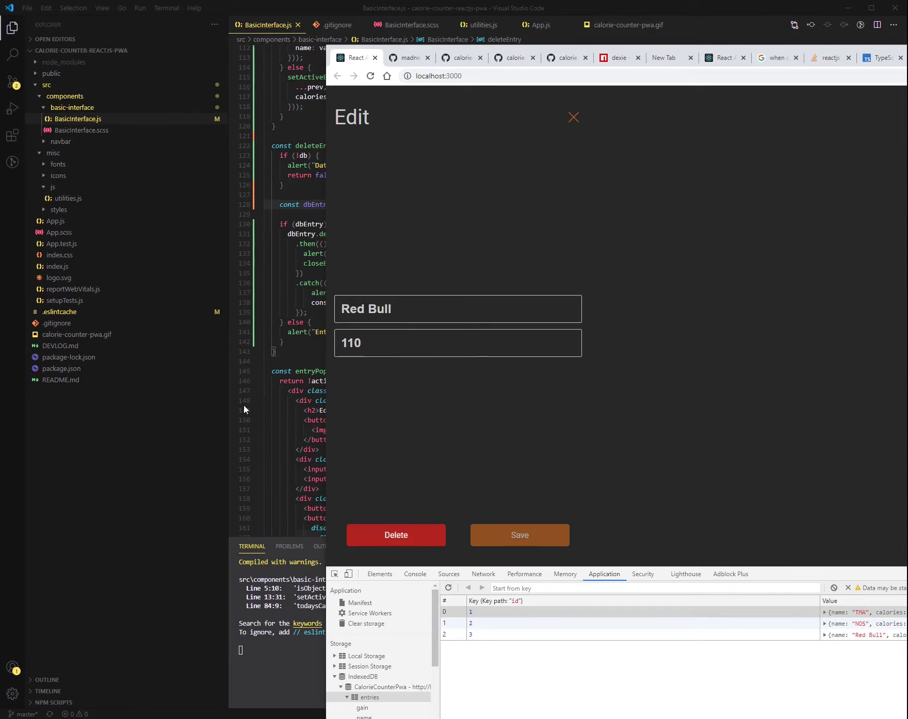
click(392, 536)
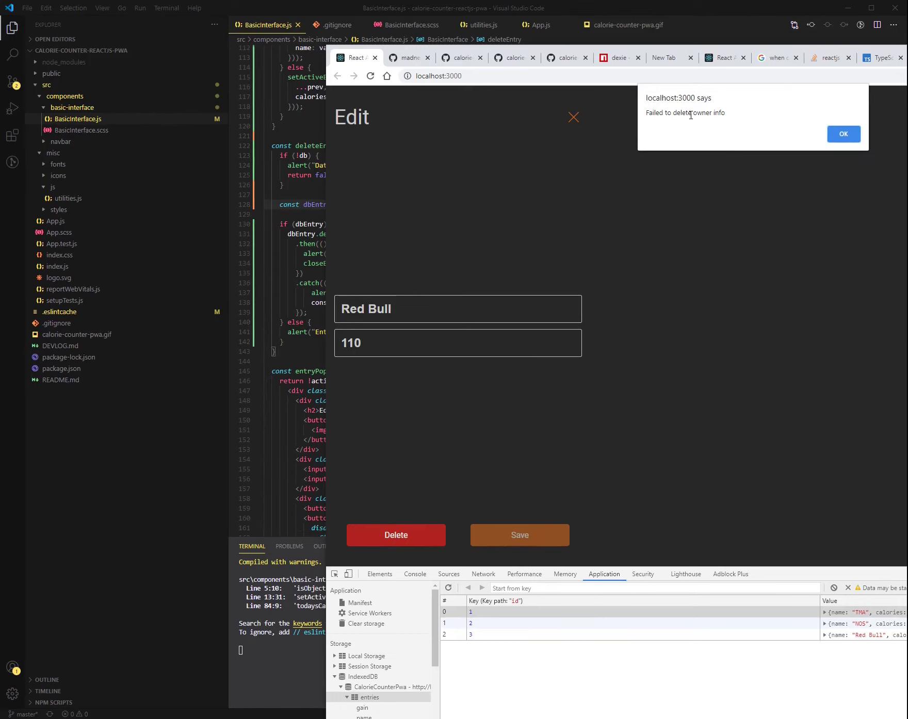
click(843, 134)
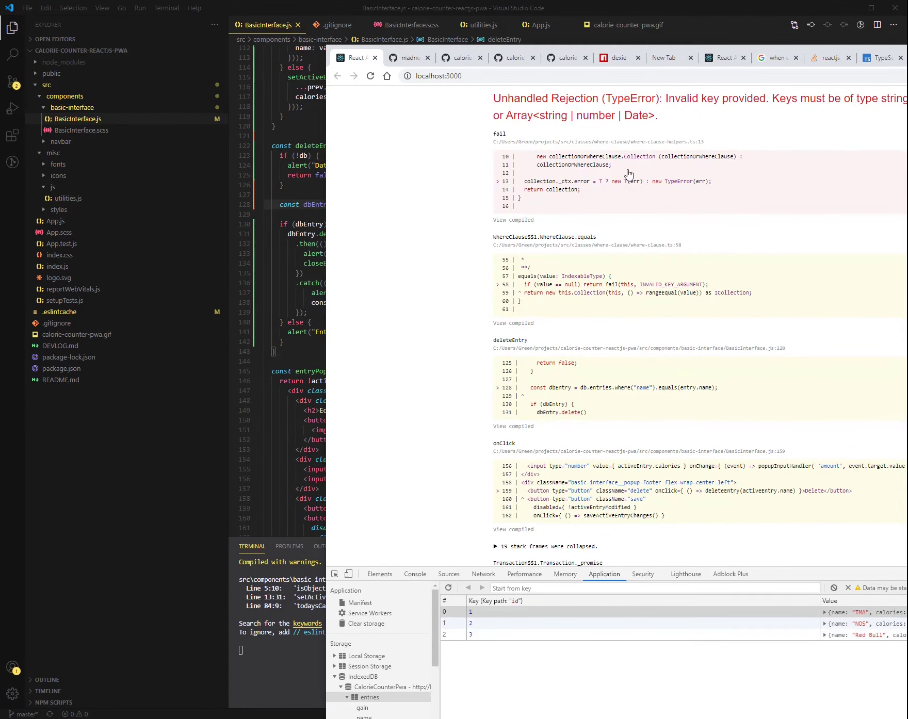
drag(721, 99, 879, 101)
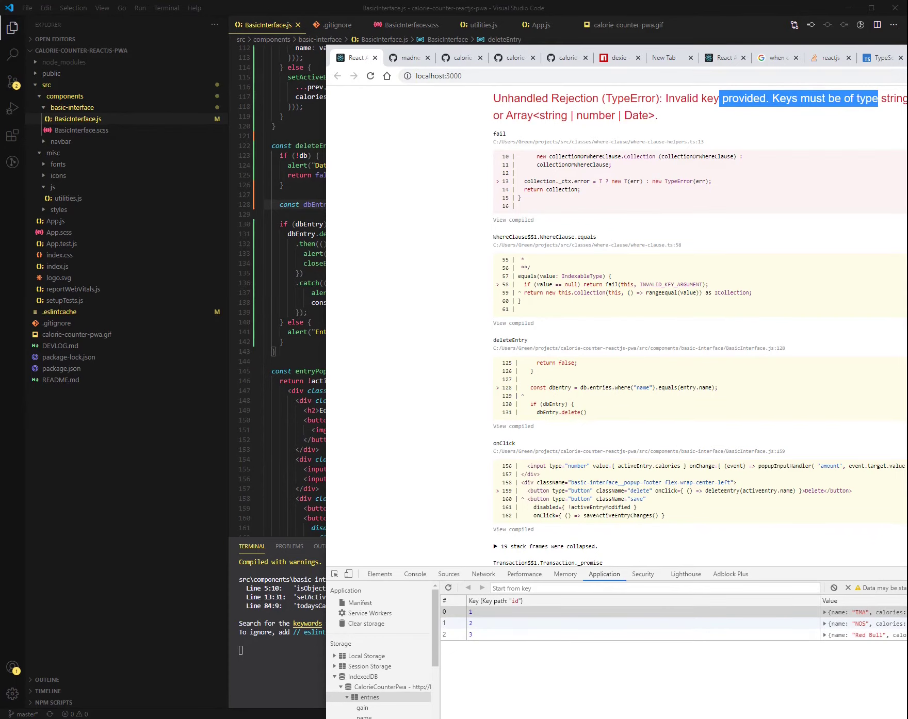
key(super+shift+Right)
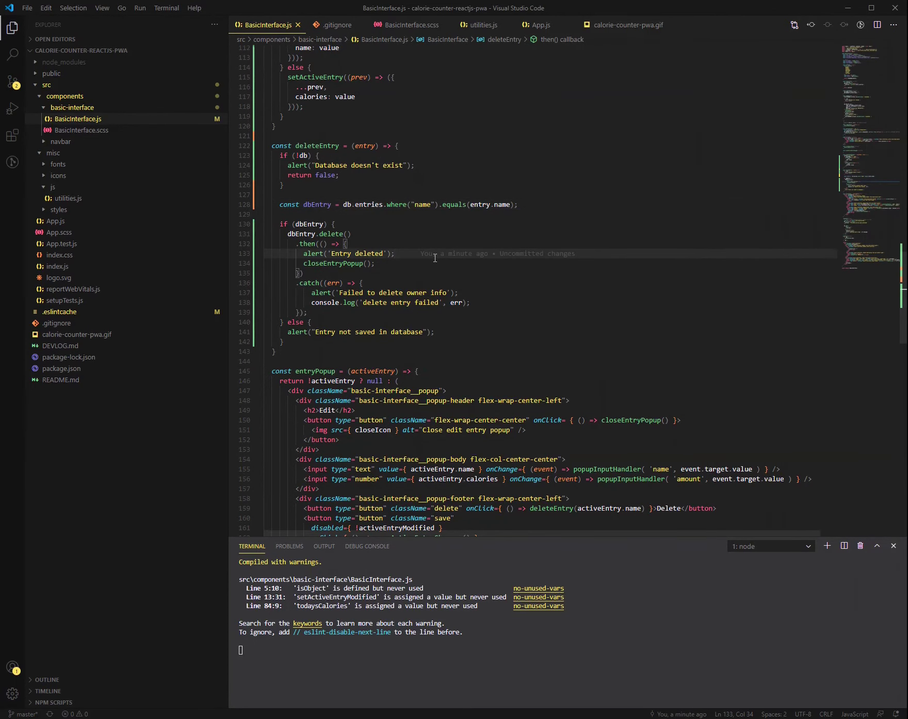
In deleteEntry, go to the success block and select 'name' in line 128's query.
click(421, 274)
scroll(421, 274, down, 1)
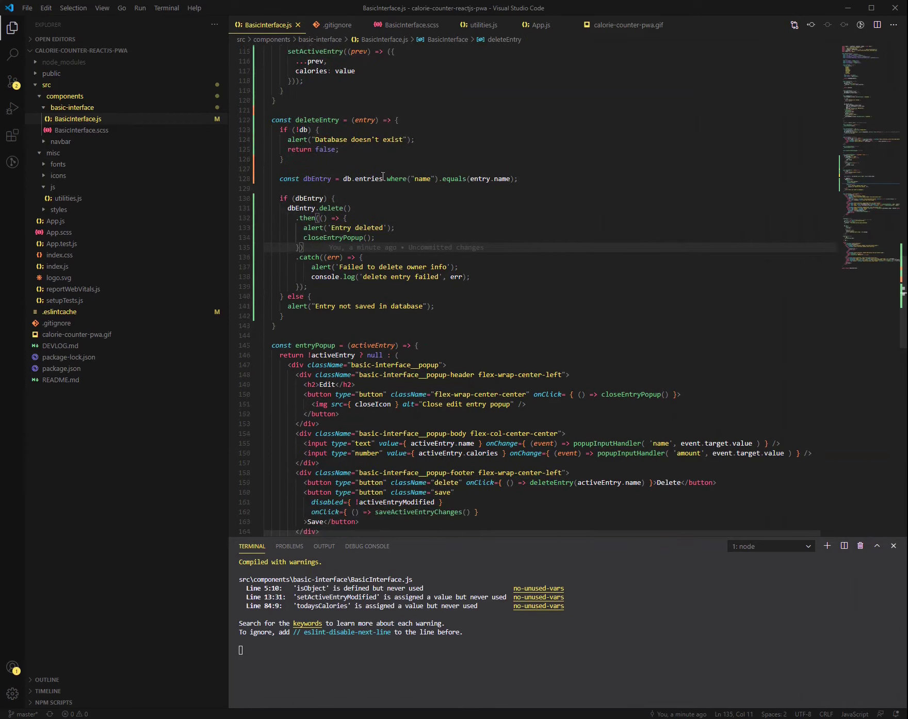
double_click(423, 179)
text(getTodaysData();)
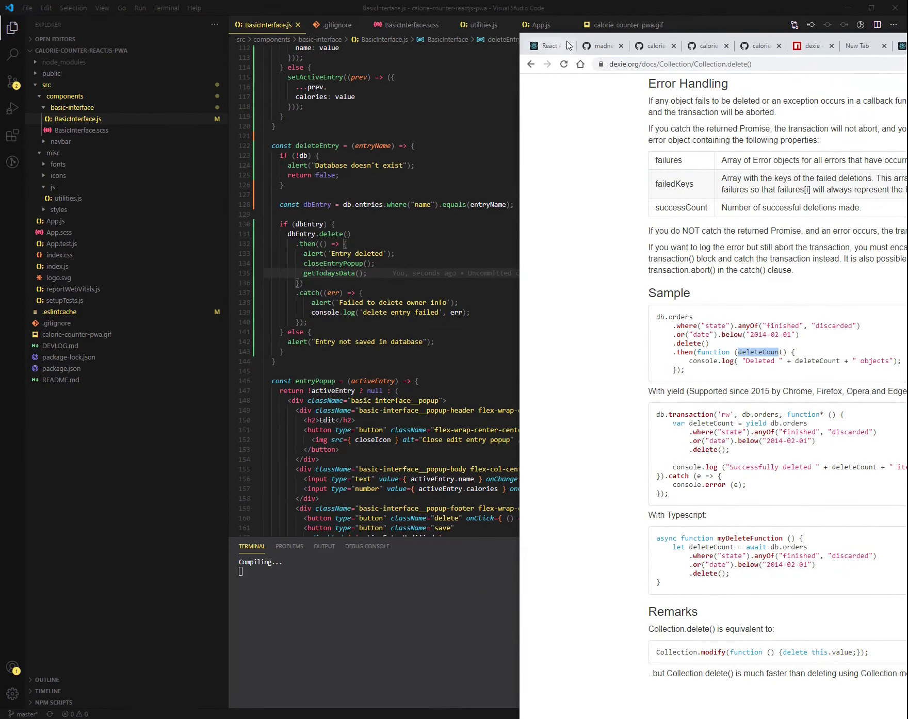
scroll(770, 213, up, 5)
scroll(771, 142, up, 3)
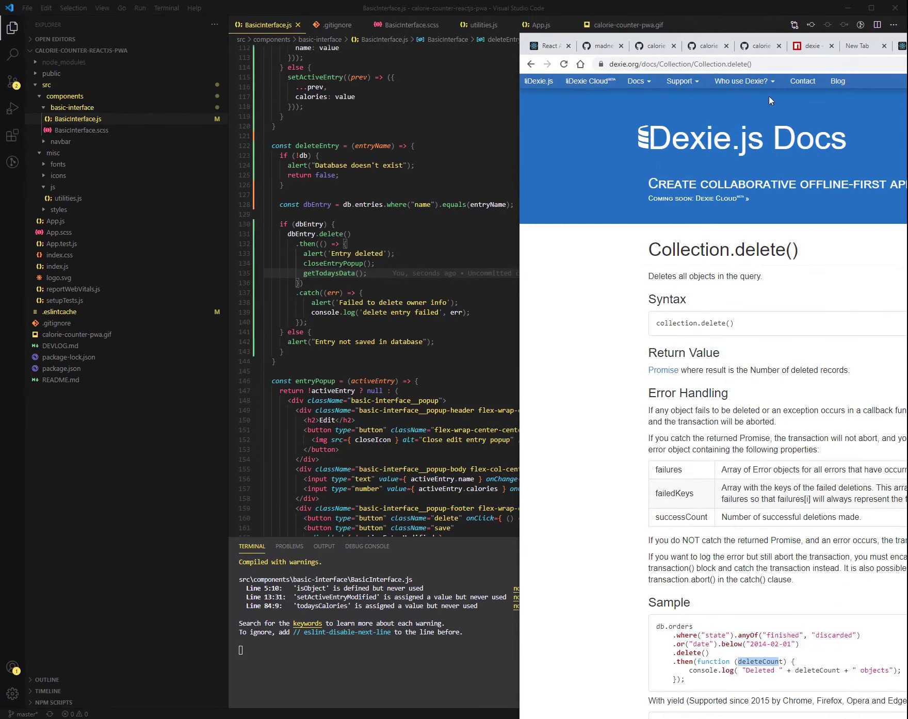
scroll(771, 100, down, 3)
scroll(709, 213, down, 4)
Reload the calorie app and open the TMA entry for editing.
click(550, 45)
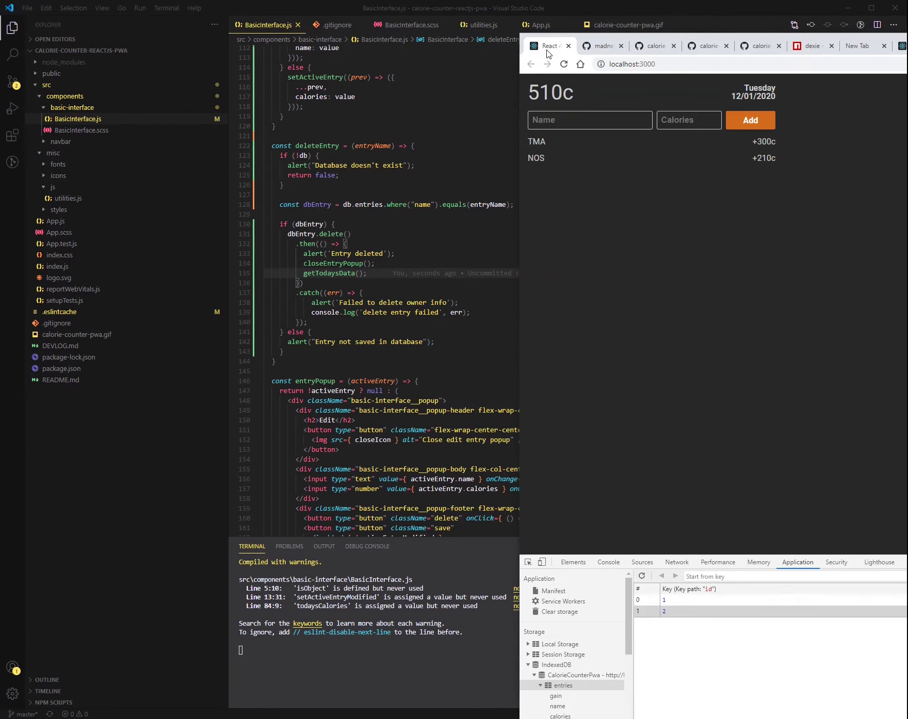
click(639, 64)
text(:)
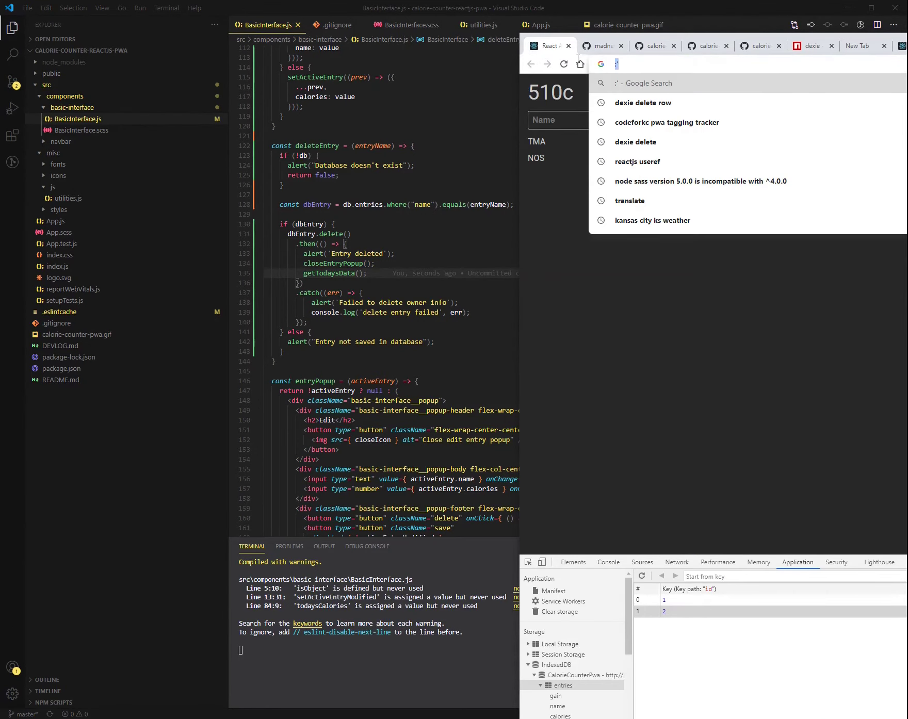
key(Escape)
click(563, 64)
click(584, 144)
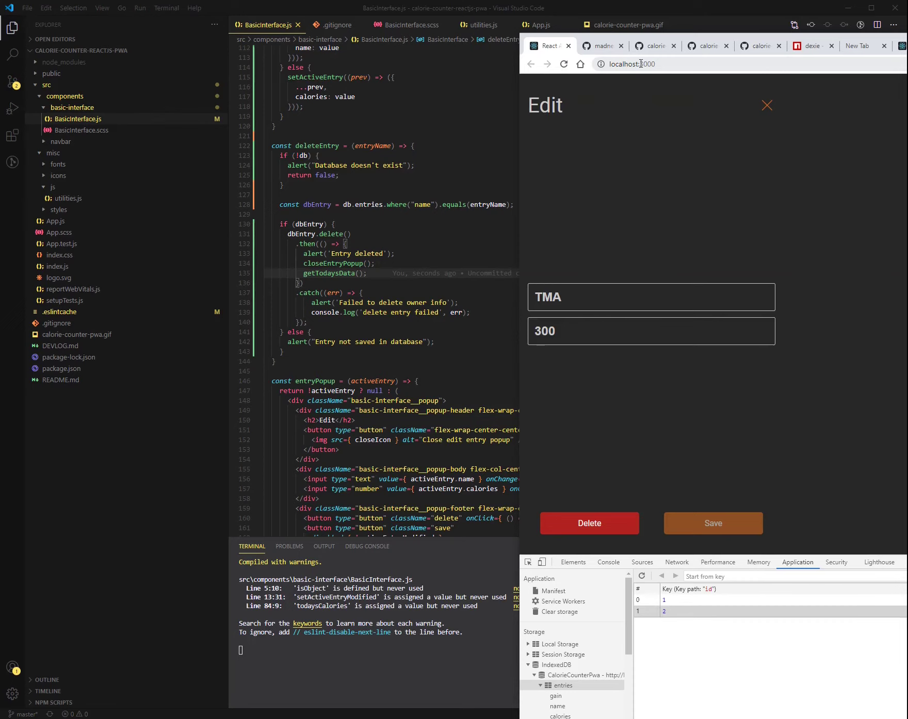
Close the TMA edit view and enter Red Bull with 210 calories.
click(767, 105)
click(568, 119)
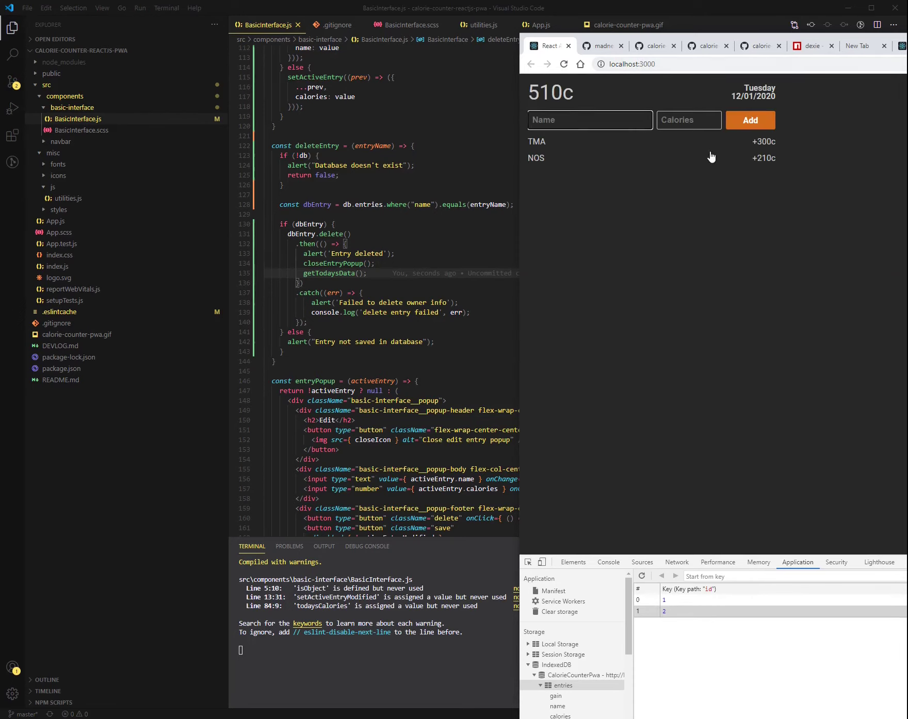
text(Red Bull)
key(Tab)
text(210)
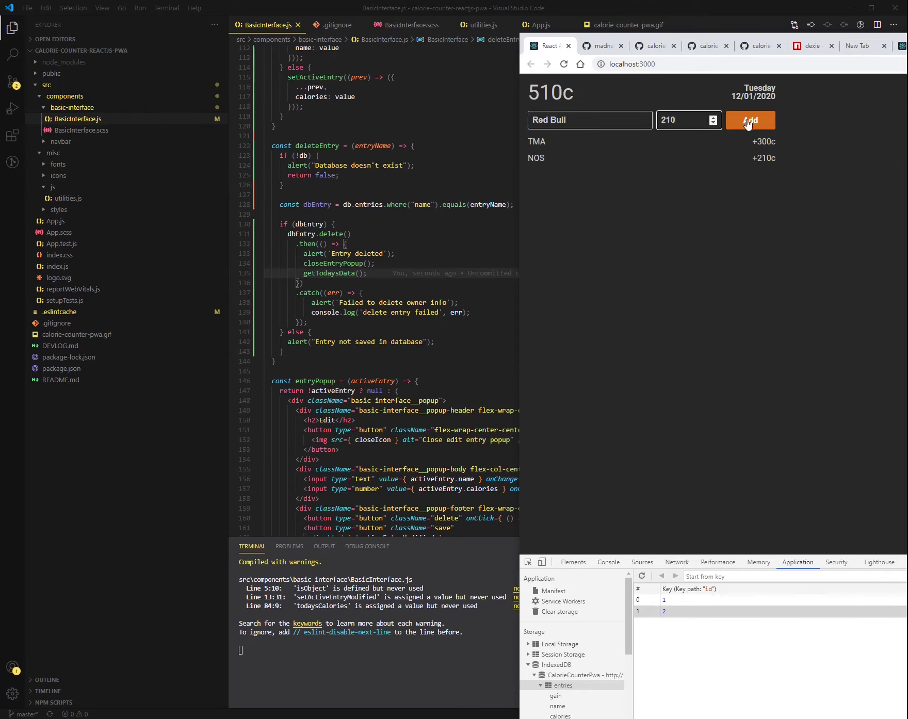
Make deleteEntry look entries up by id via activeEntry.id, checking the logged delete error.
key(alt+Tab)
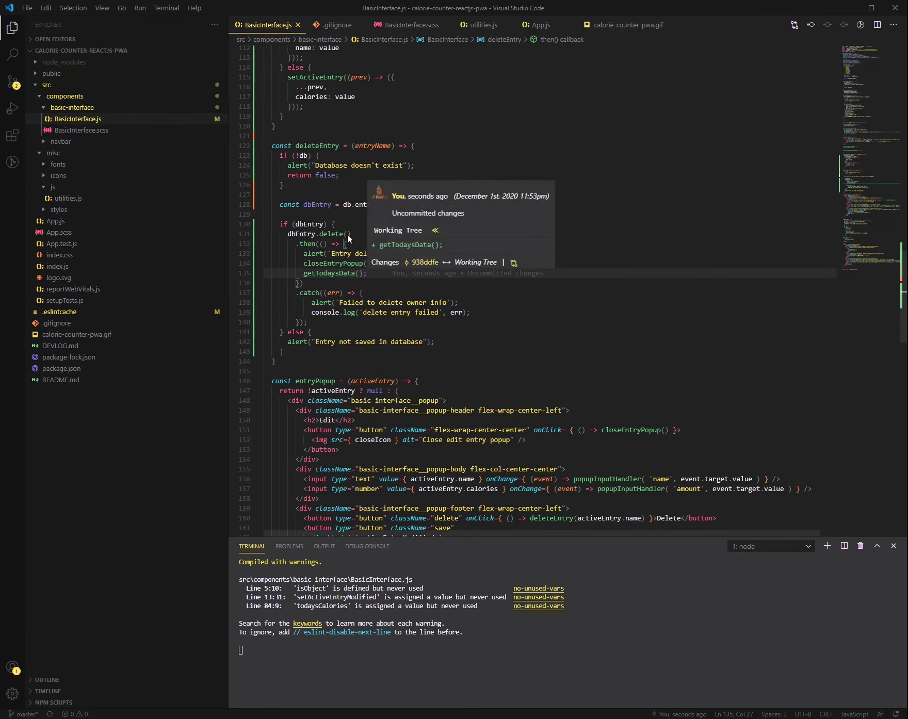
click(383, 243)
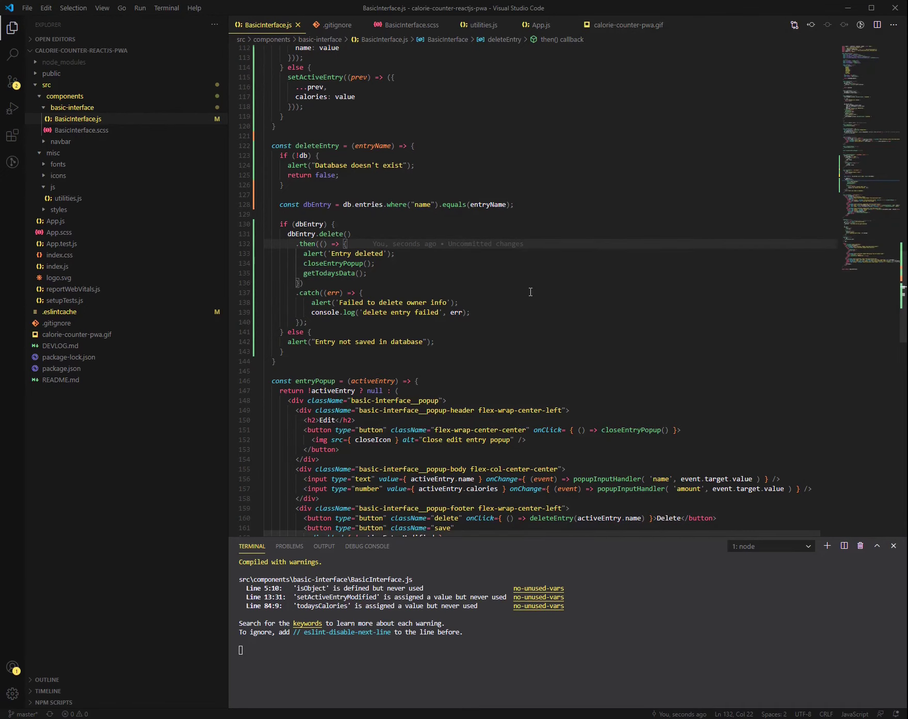
scroll(602, 320, down, 5)
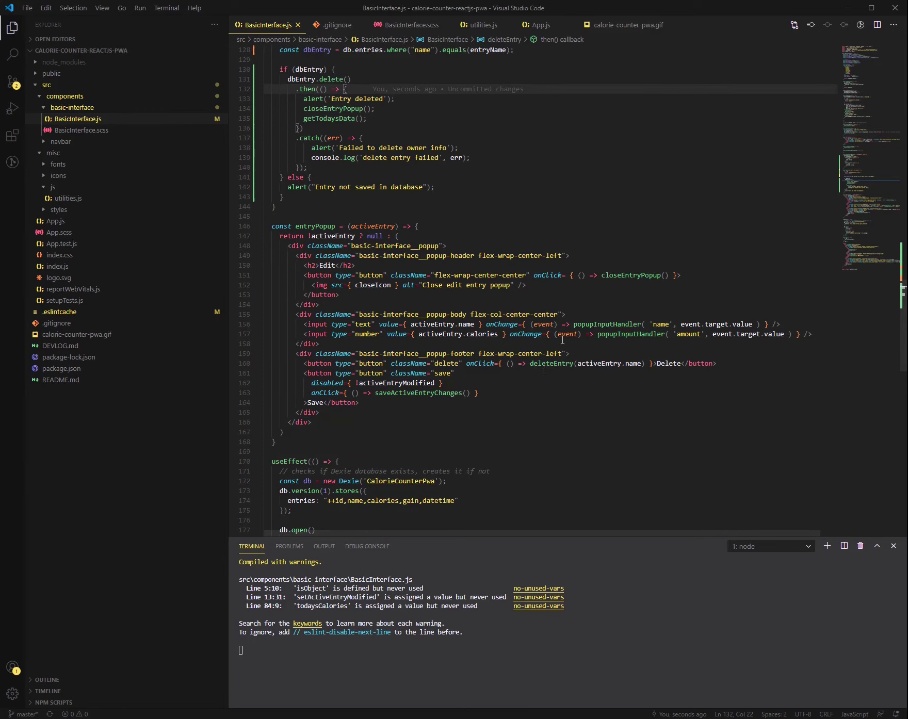
double_click(633, 363)
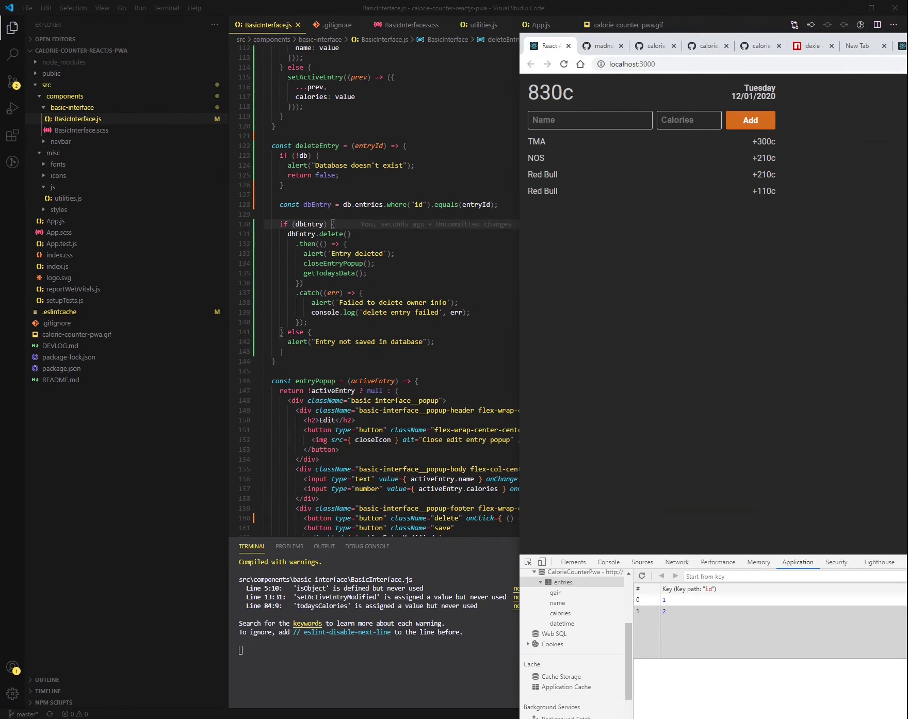
click(609, 563)
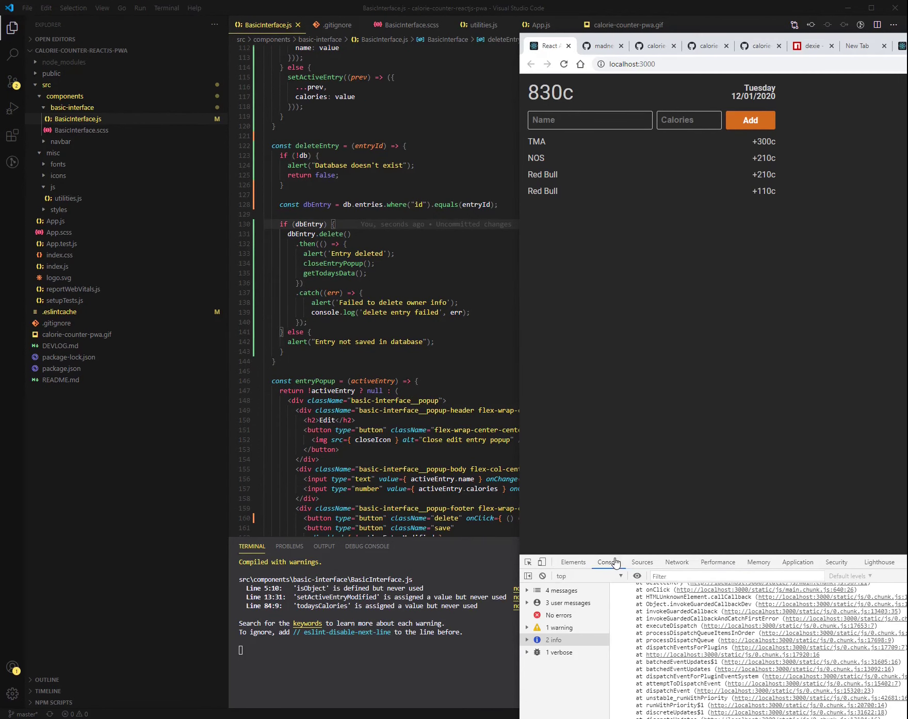
scroll(622, 624, up, 5)
scroll(622, 624, up, 5)
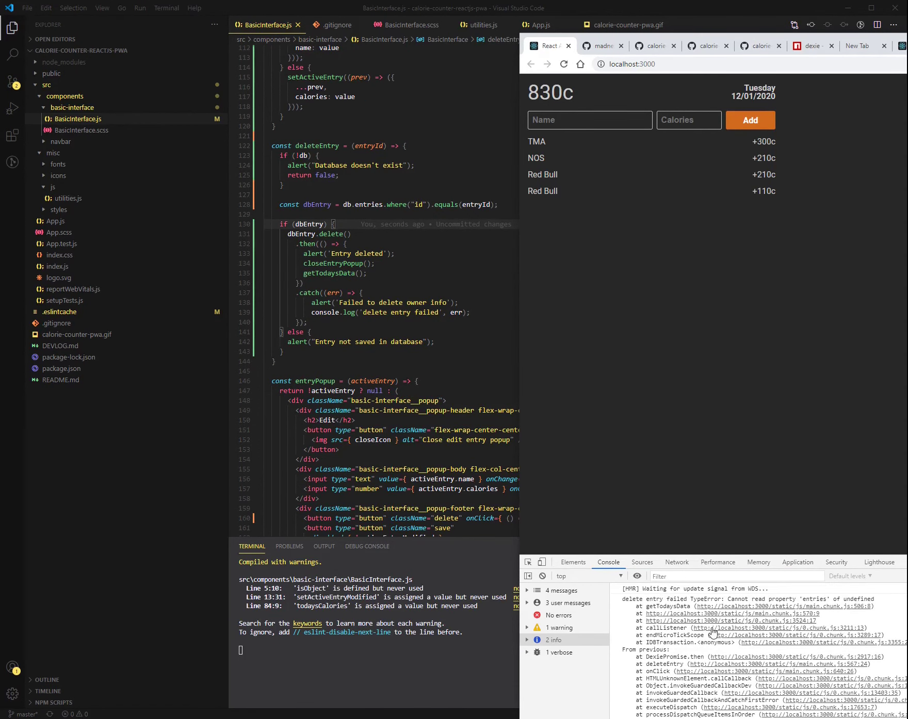
Pass db as the argument to the getTodaysData call.
key(alt+Tab)
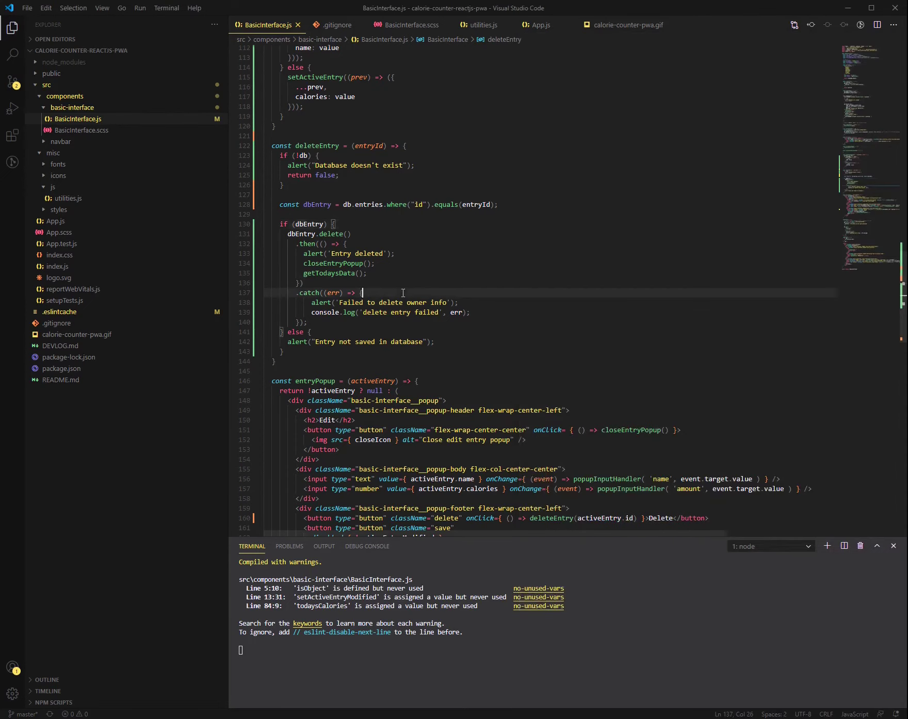
click(379, 275)
drag(378, 274, 387, 264)
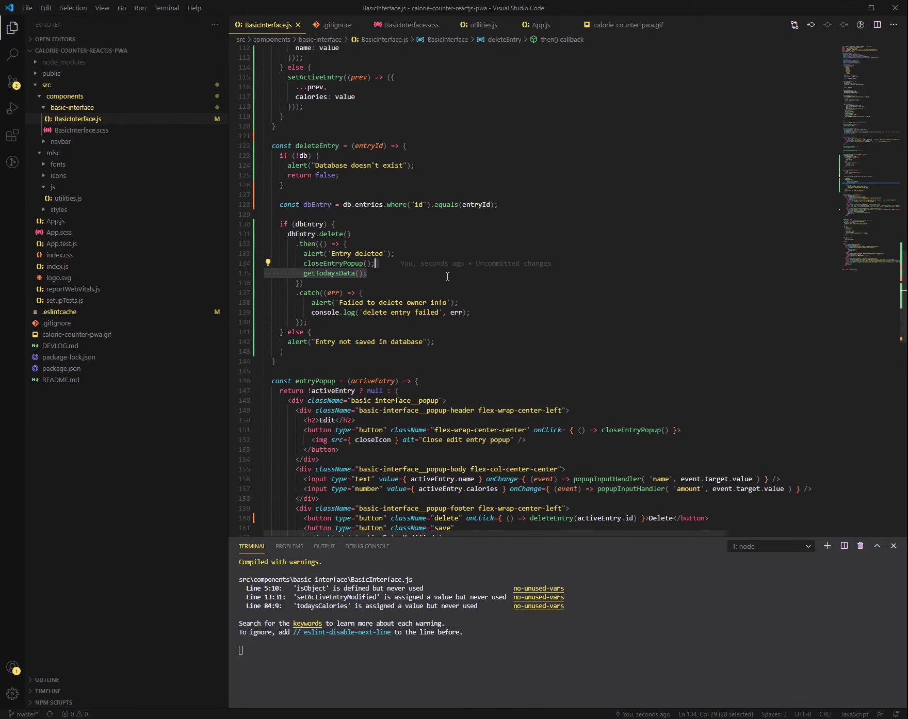
click(362, 273)
text(db)
Save the file, reload the app, and add a 110-calorie Red Bull entry.
key(ctrl+s)
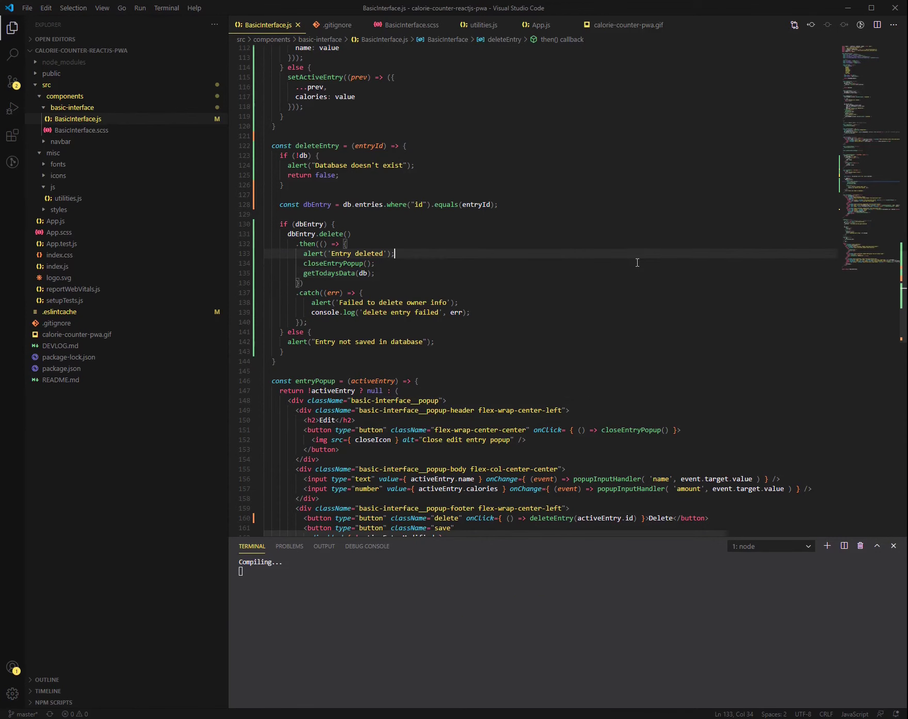
key(alt+Tab)
click(631, 63)
key(Return)
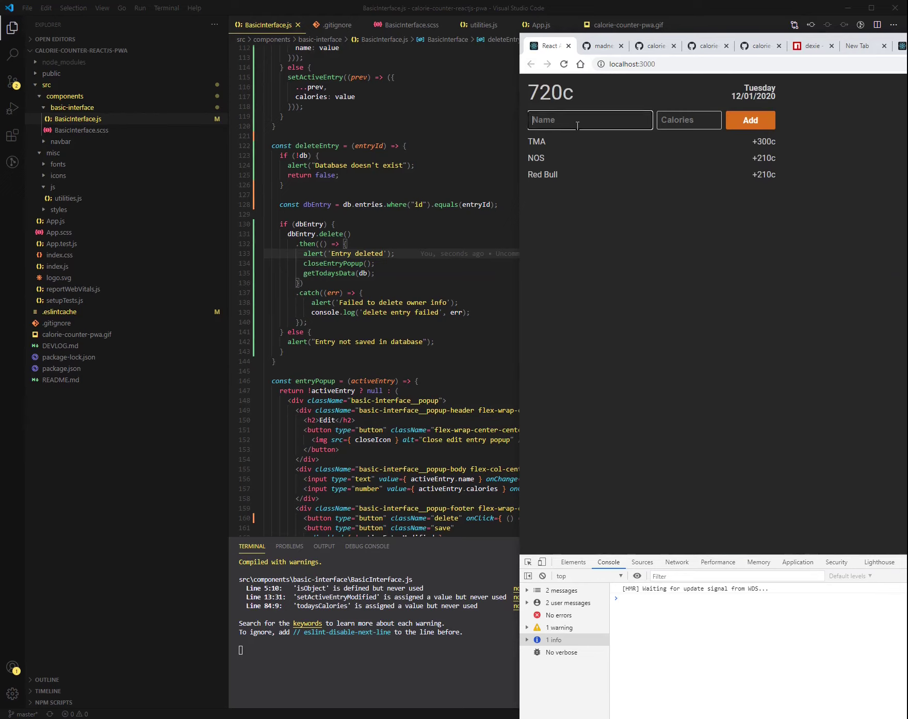
text(Red Bull)
key(Tab)
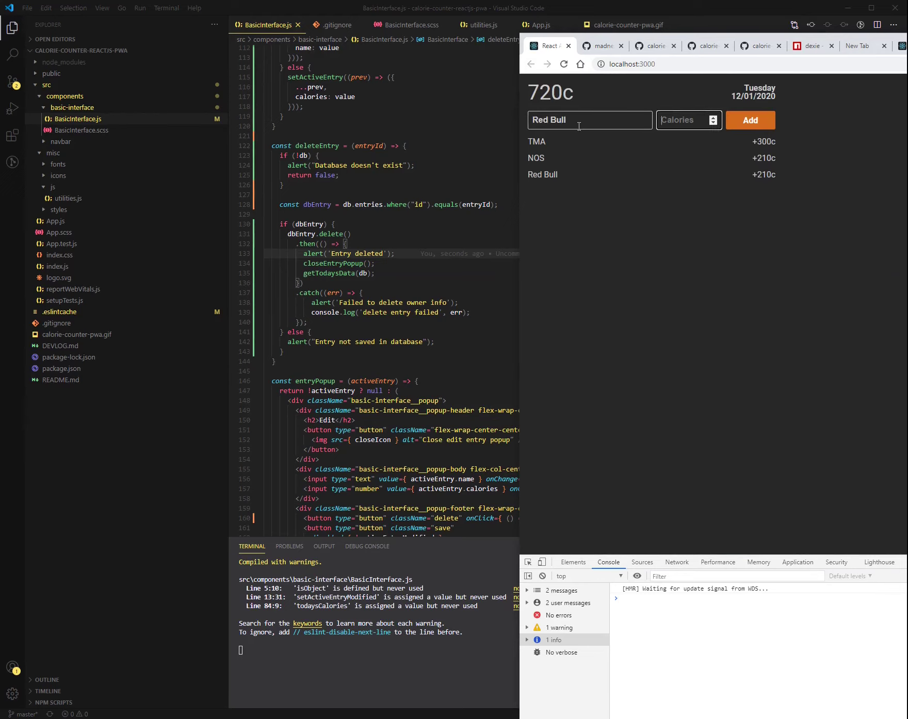
text(110)
key(Return)
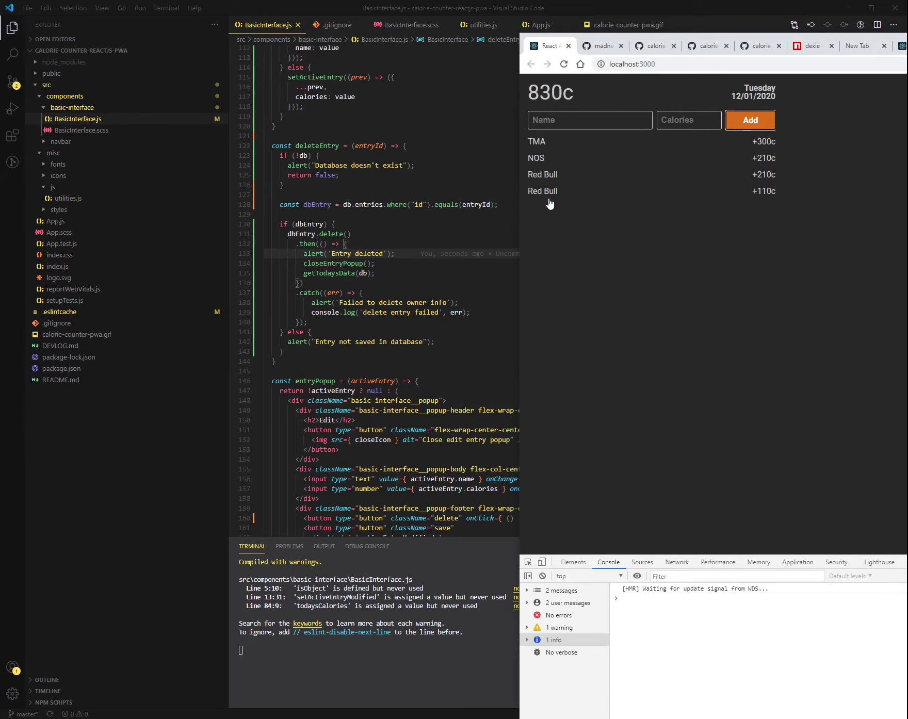
Delete the 210-calorie Red Bull entry, dismiss the alert, and reload the app.
click(578, 180)
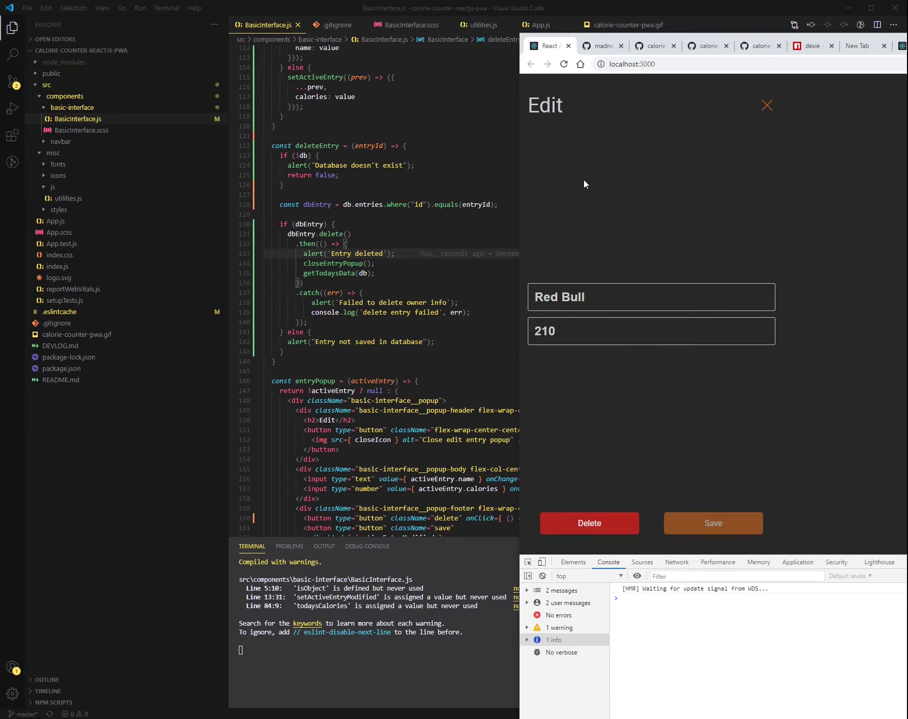
click(594, 529)
key(Return)
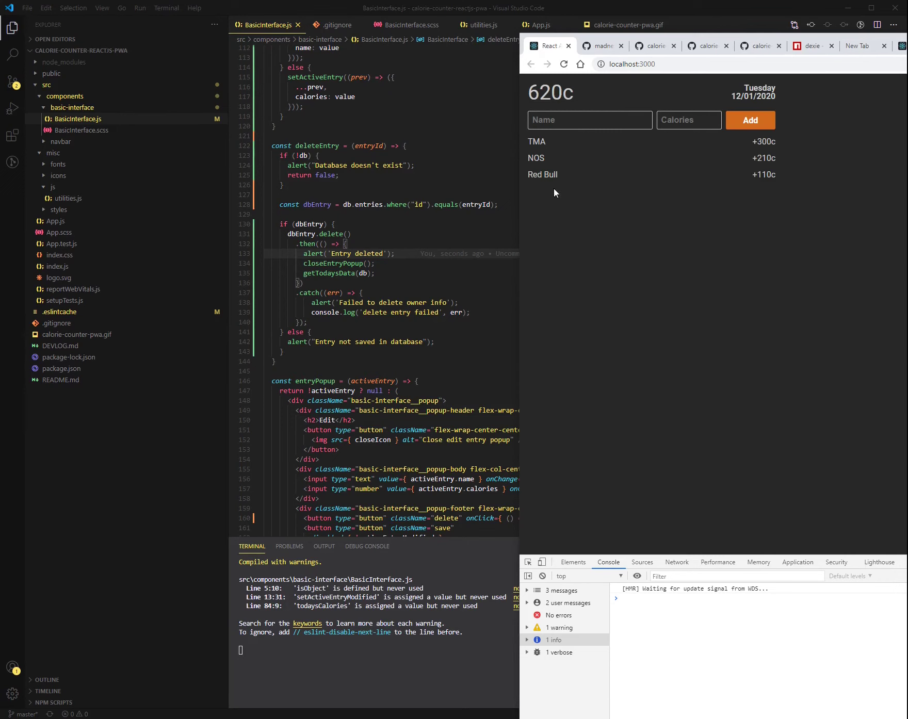
click(673, 62)
key(Return)
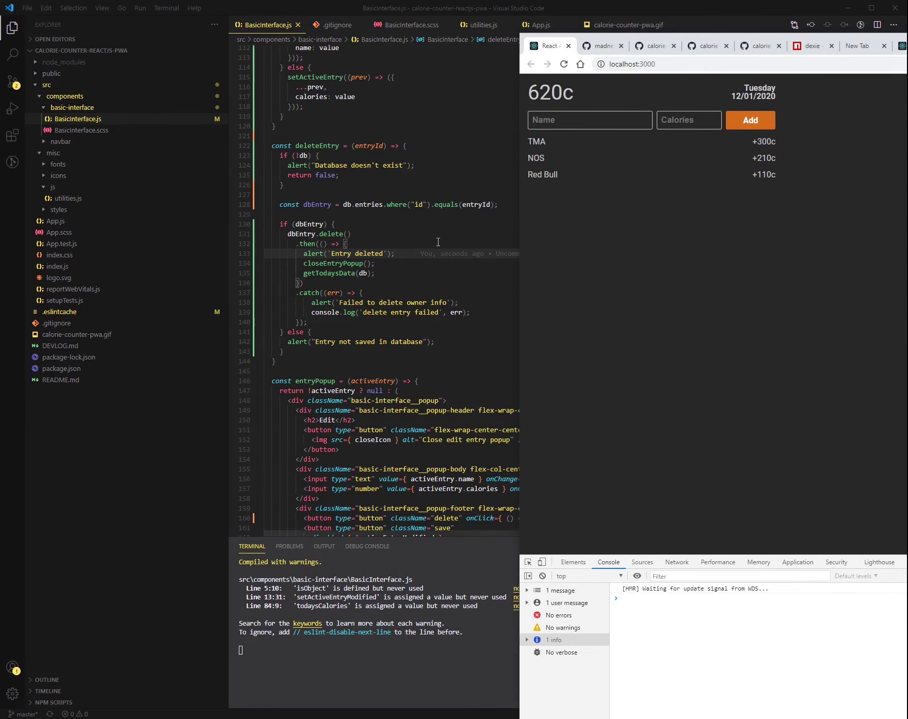
Review the then callback around line 130 in the editor.
key(alt+Tab)
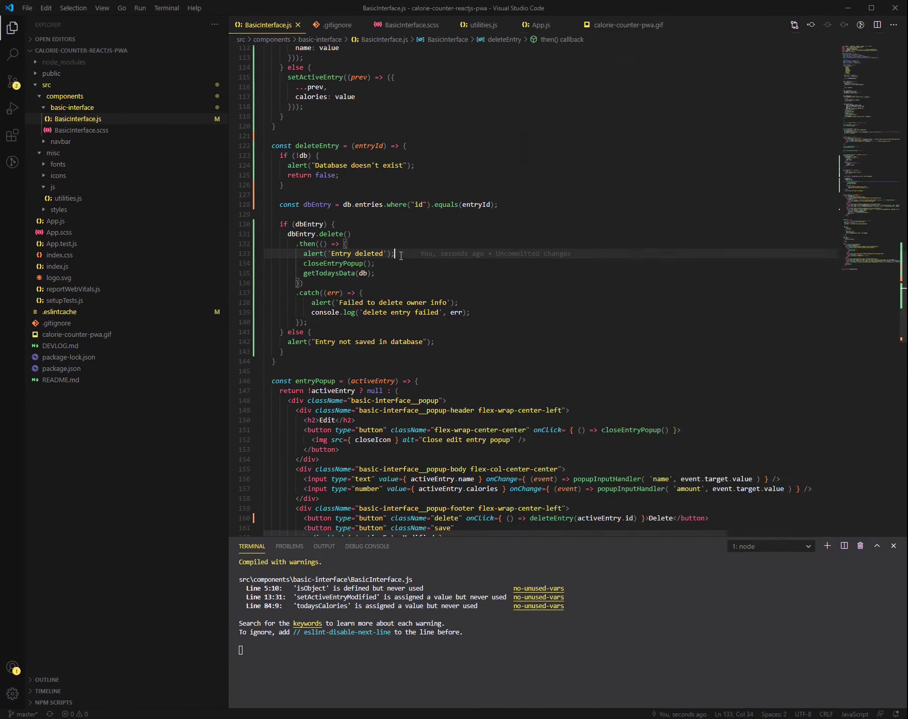
click(426, 225)
click(388, 254)
click(375, 274)
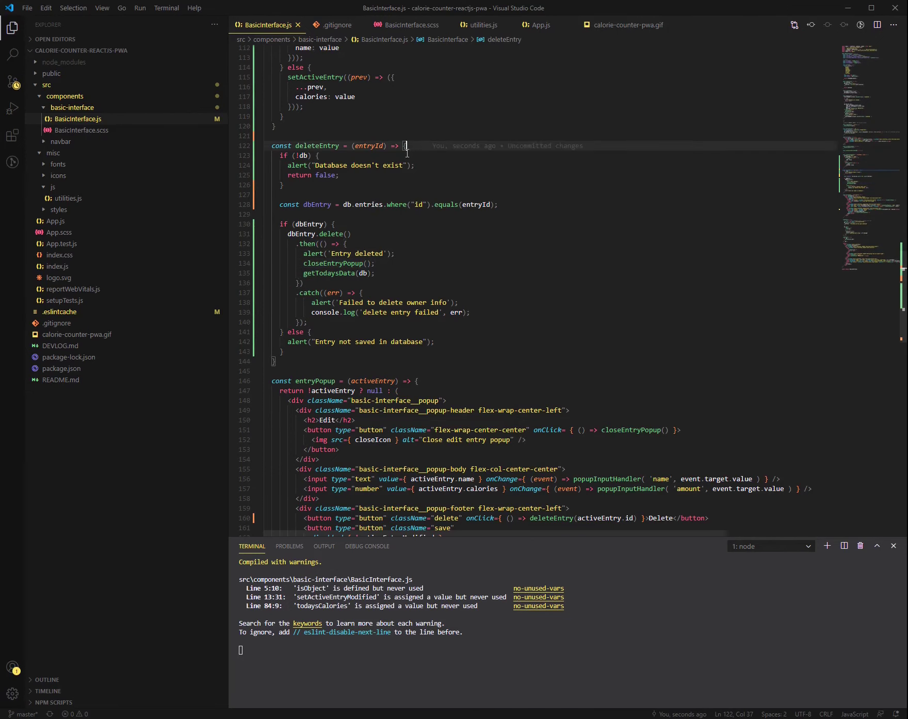
scroll(406, 152, up, 6)
key(alt+Tab)
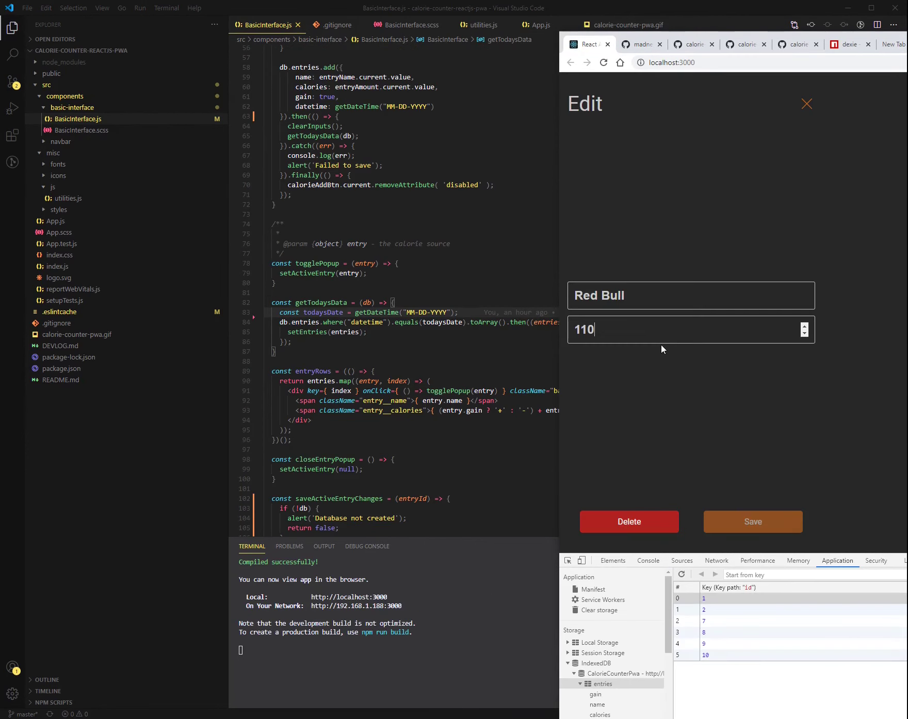
Delete the Red Bull entry and begin entering a new food name.
key(BackSpace)
key(BackSpace)
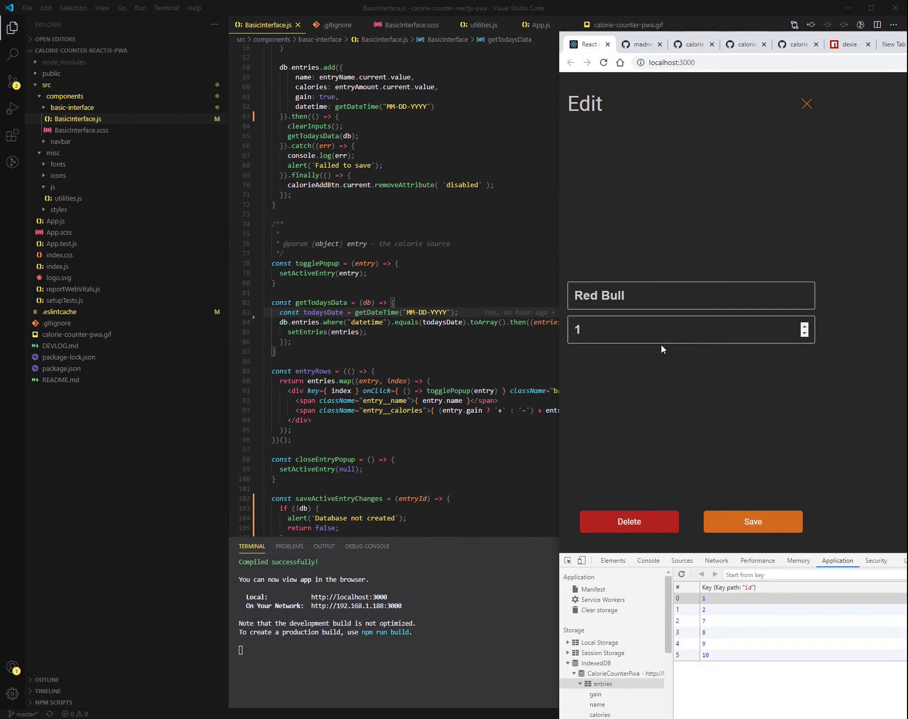
text(098)
click(638, 525)
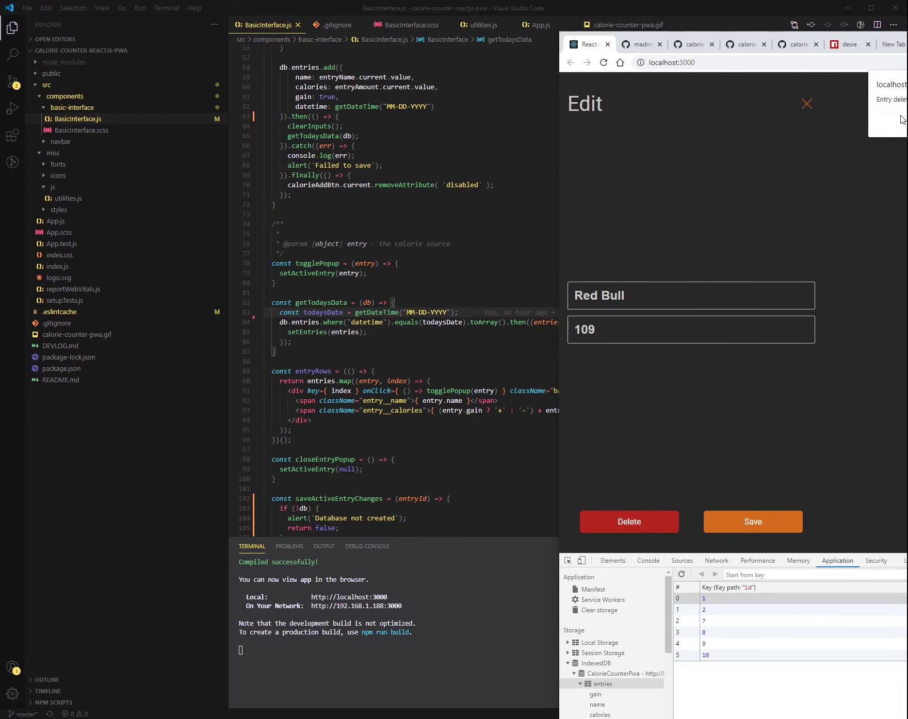
key(Return)
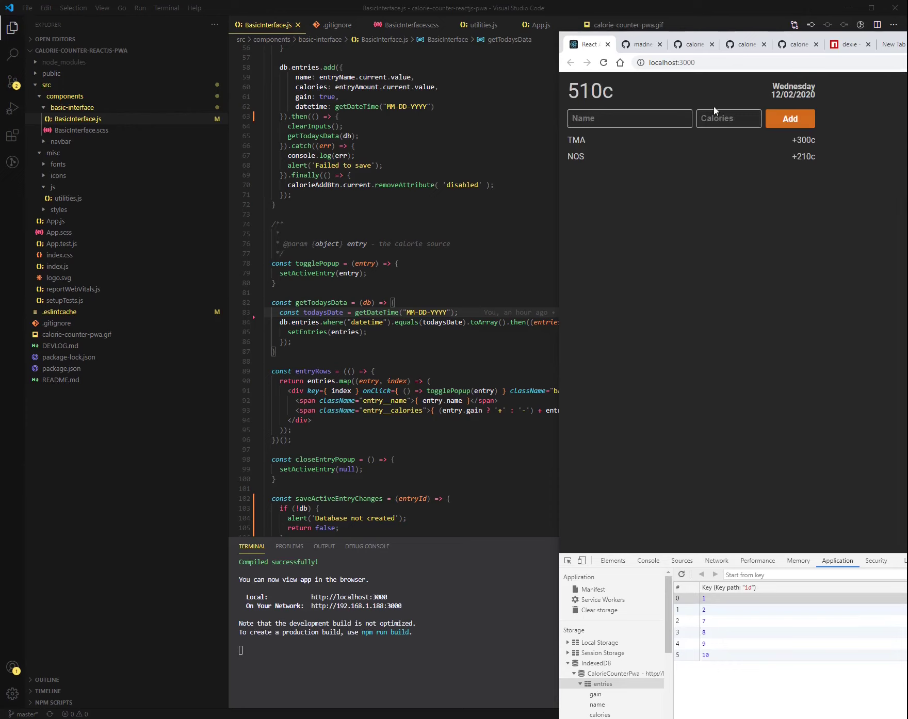
click(661, 113)
text(Tuna)
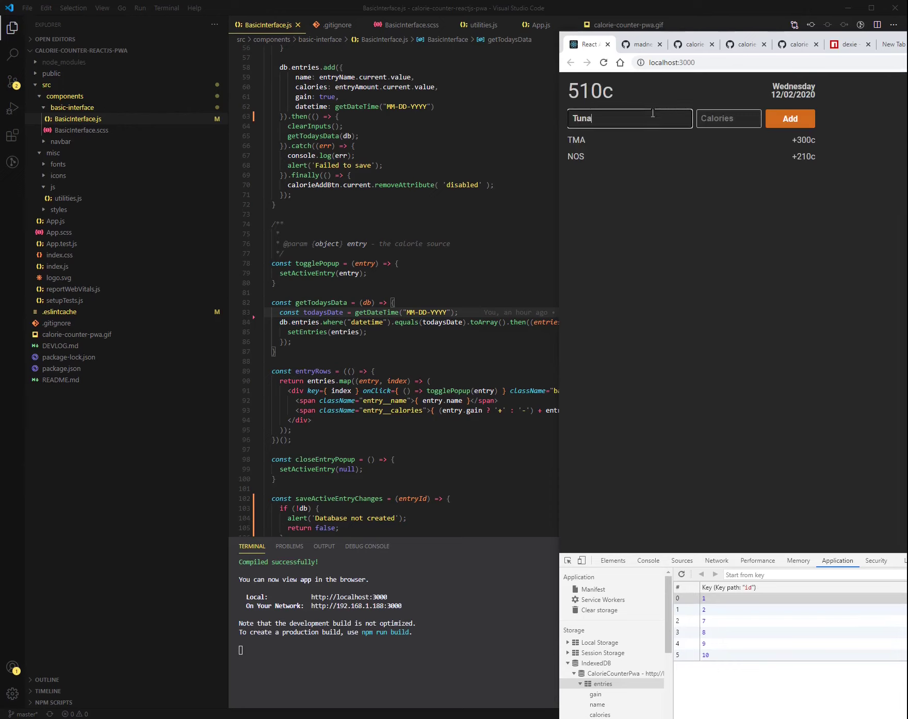
double_click(580, 118)
text(Tu)
text(d Bull)
key(Tab)
text(110)
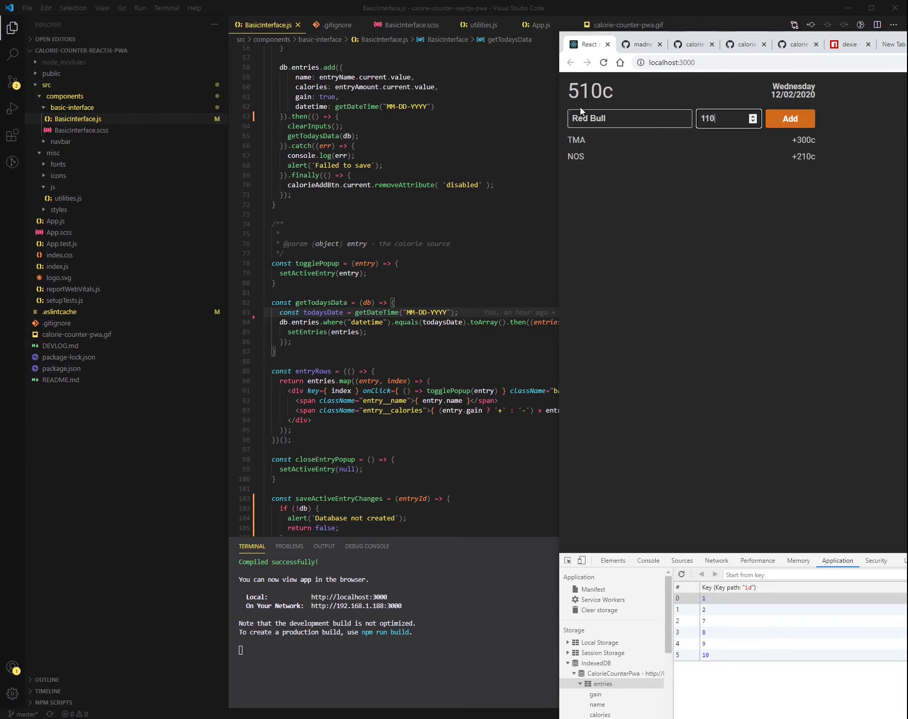
Add a 109-calorie Red Bull entry, reaching 619c, and raise its edit value to 110.
click(715, 158)
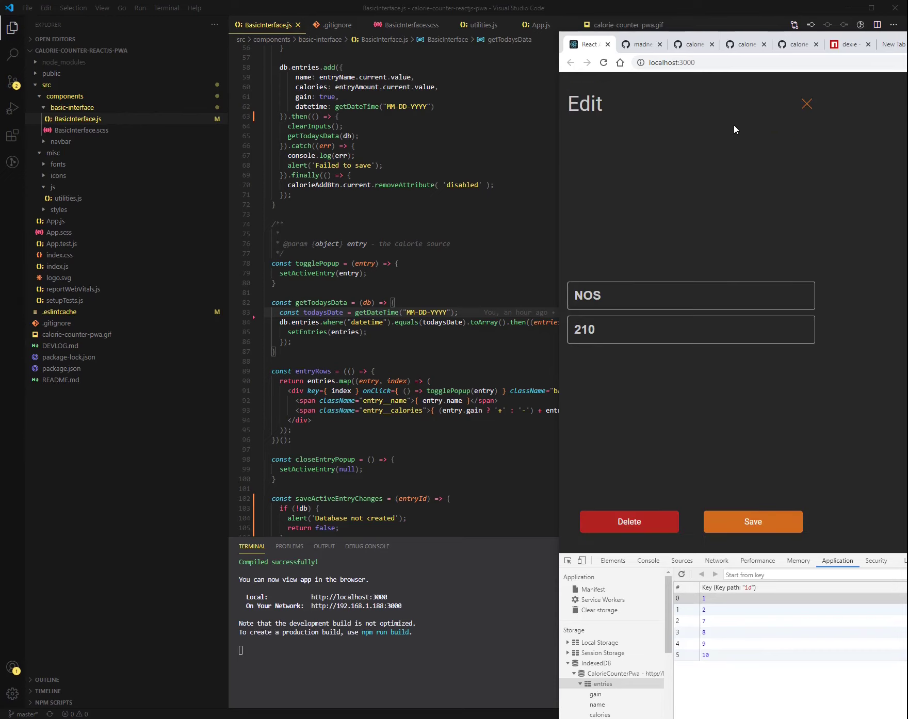
click(808, 108)
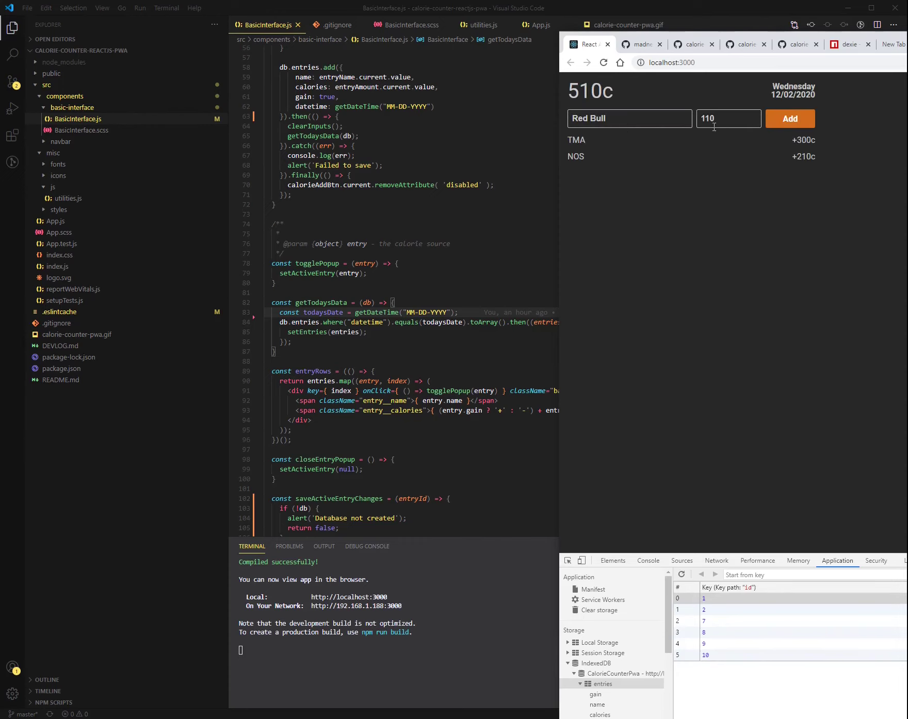
click(753, 122)
click(779, 122)
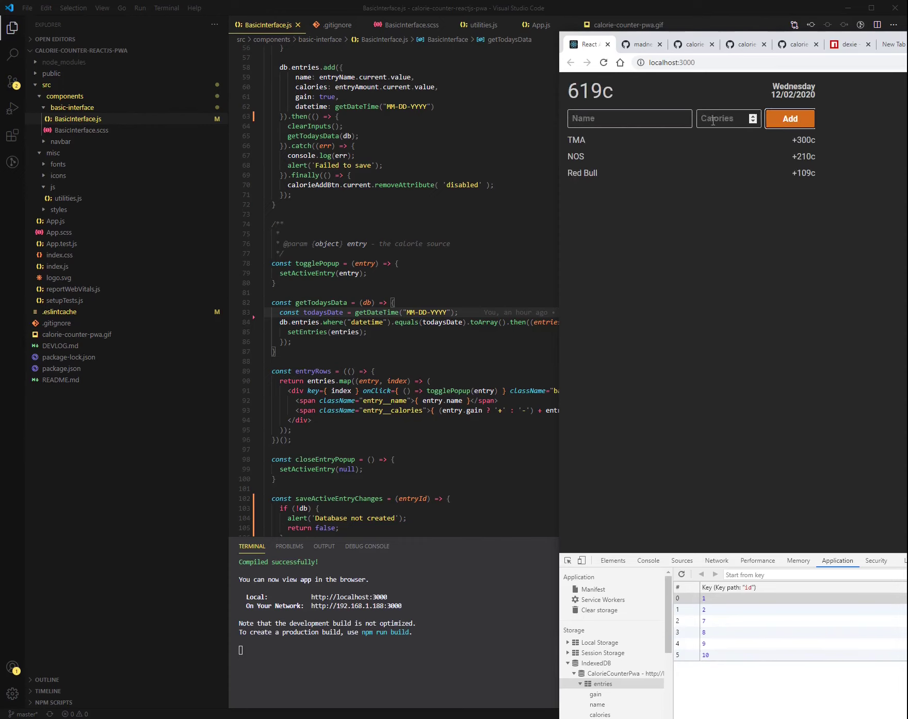
click(695, 172)
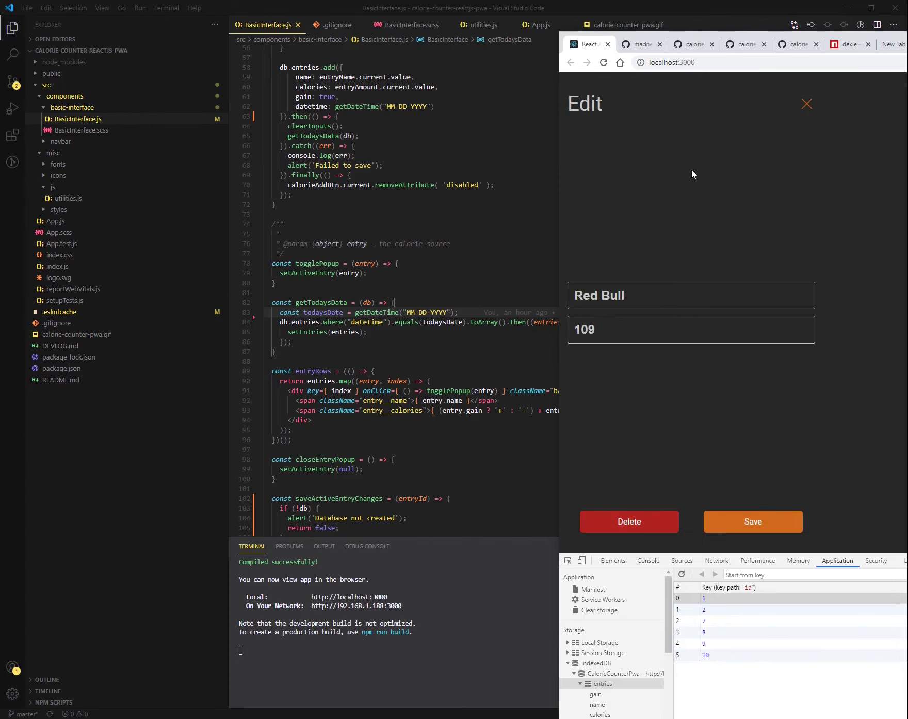
click(804, 326)
key(alt+Tab)
scroll(512, 326, down, 6)
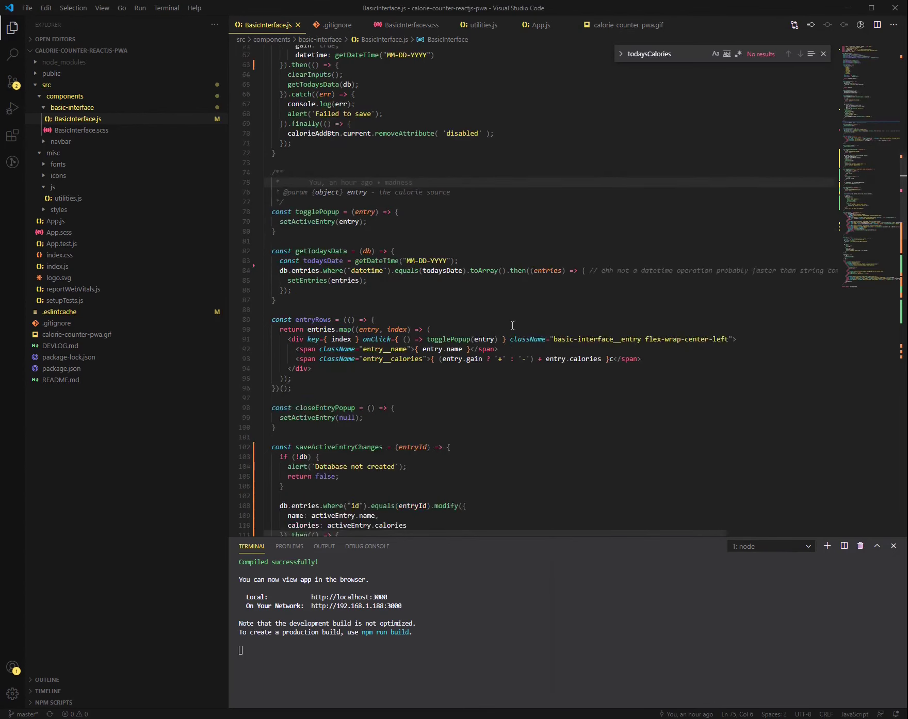
scroll(512, 325, down, 3)
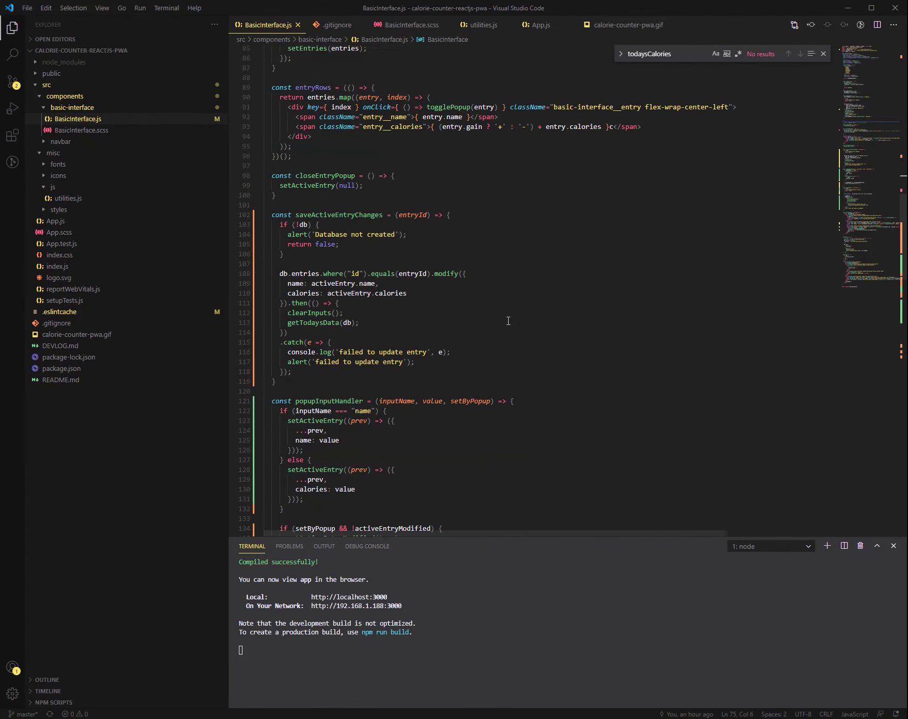
double_click(297, 214)
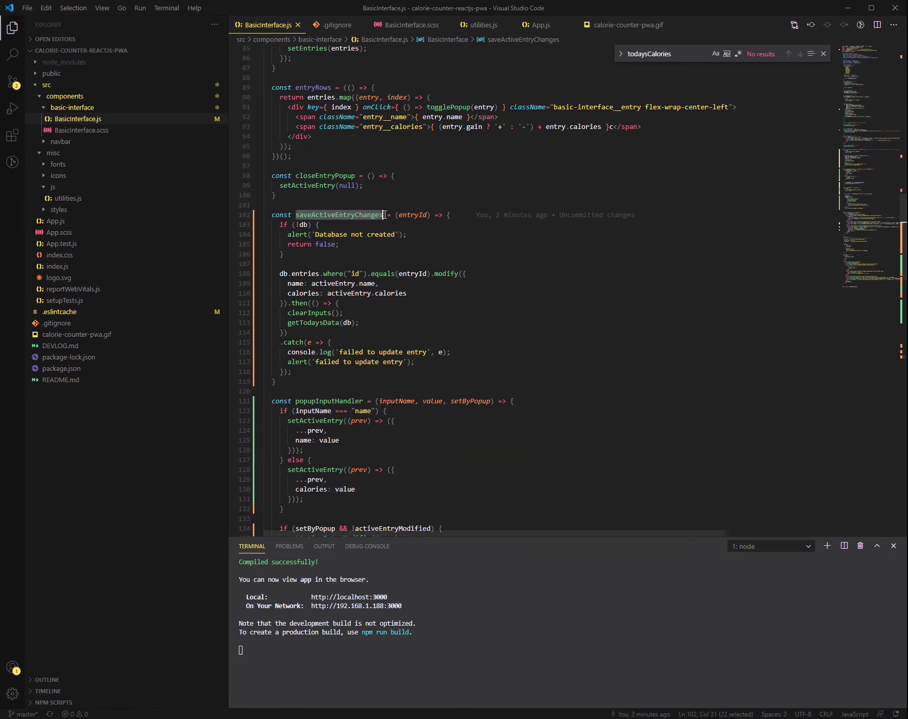
scroll(514, 248, down, 6)
scroll(483, 319, down, 6)
scroll(455, 441, down, 4)
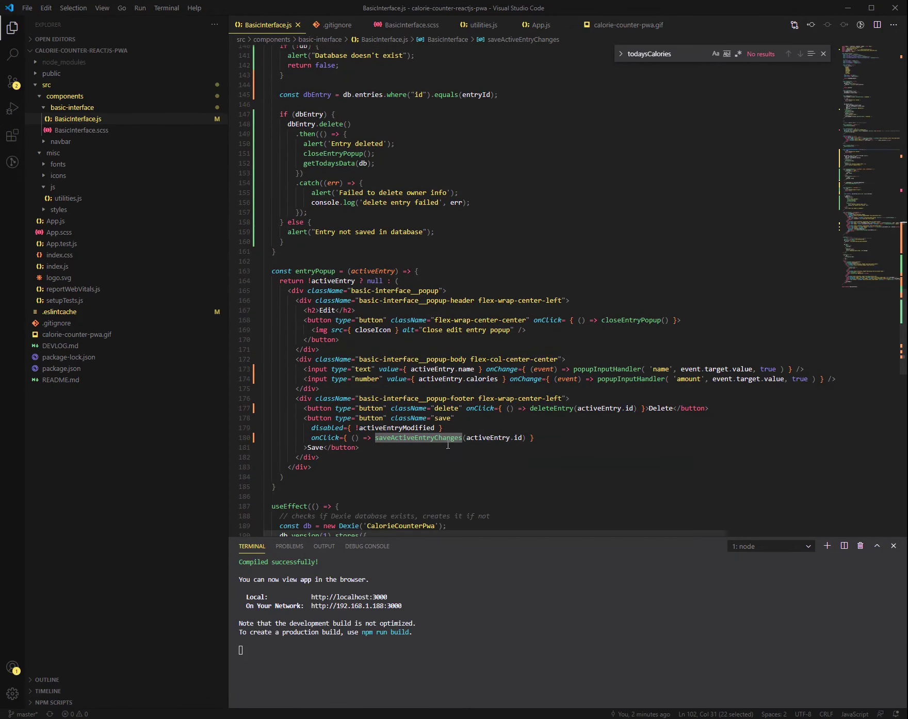
scroll(402, 354, up, 6)
scroll(402, 332, up, 8)
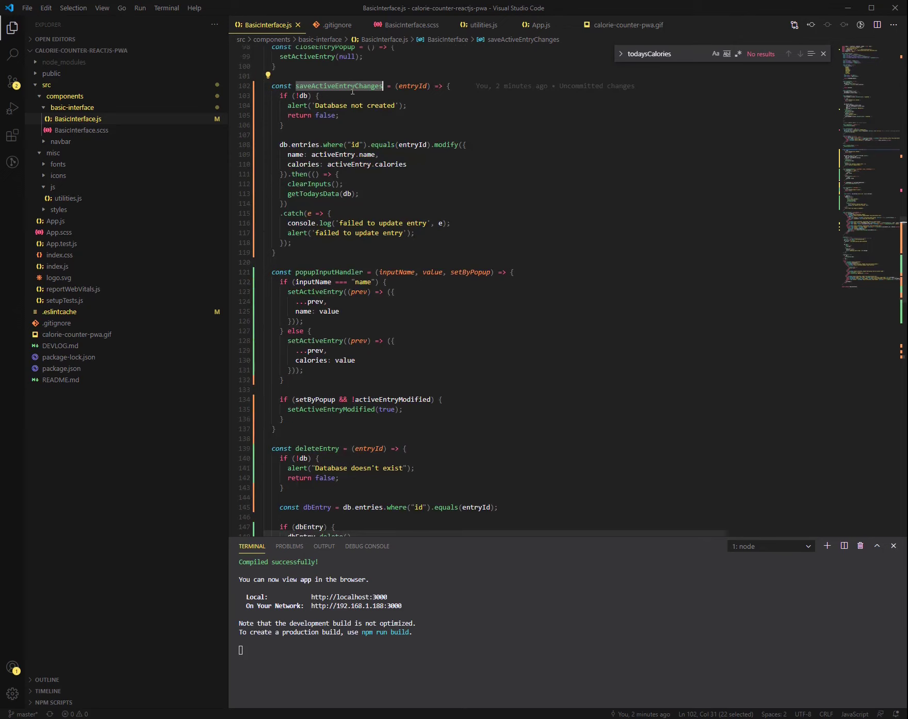
click(334, 104)
click(355, 125)
click(465, 144)
click(368, 154)
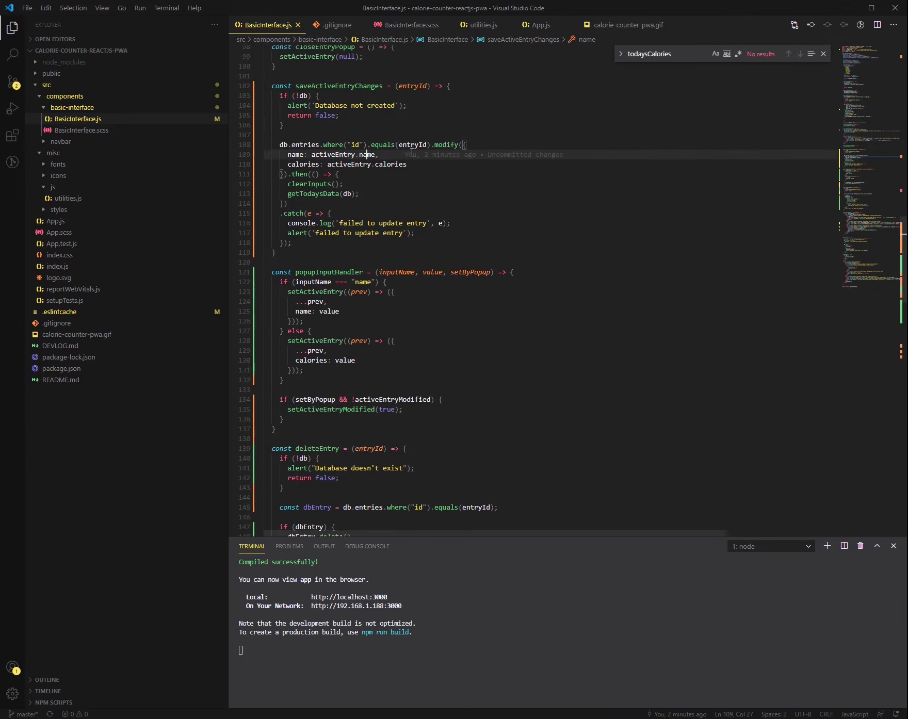
click(399, 149)
click(379, 155)
key(Down)
key(Down)
key(Down)
key(Down)
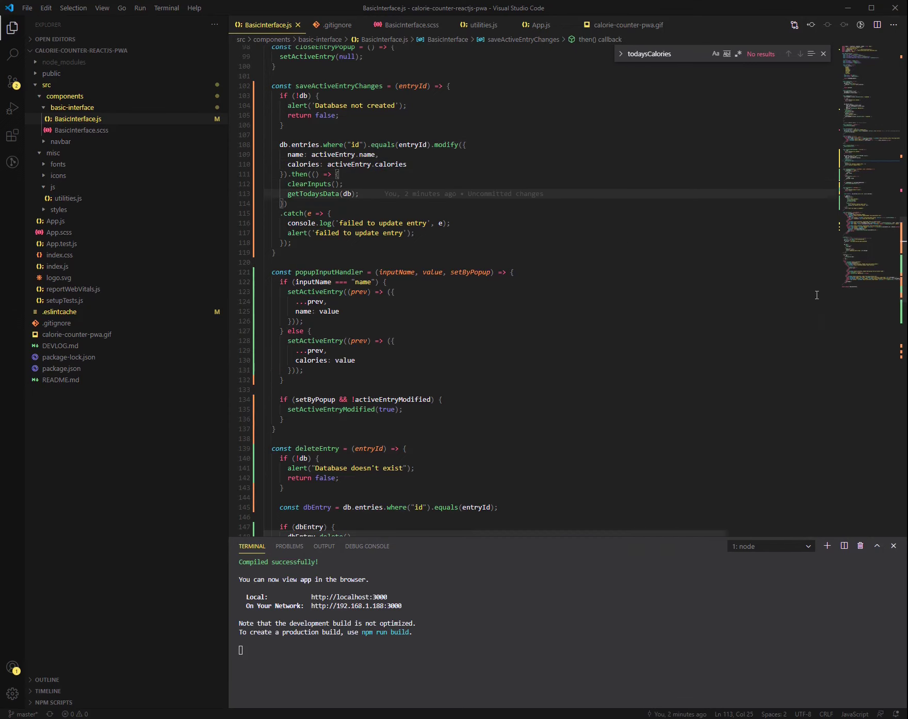
key(alt+Tab)
Test the closeEntryPopup change by saving Red Bull at 110 calories from the popup.
click(648, 561)
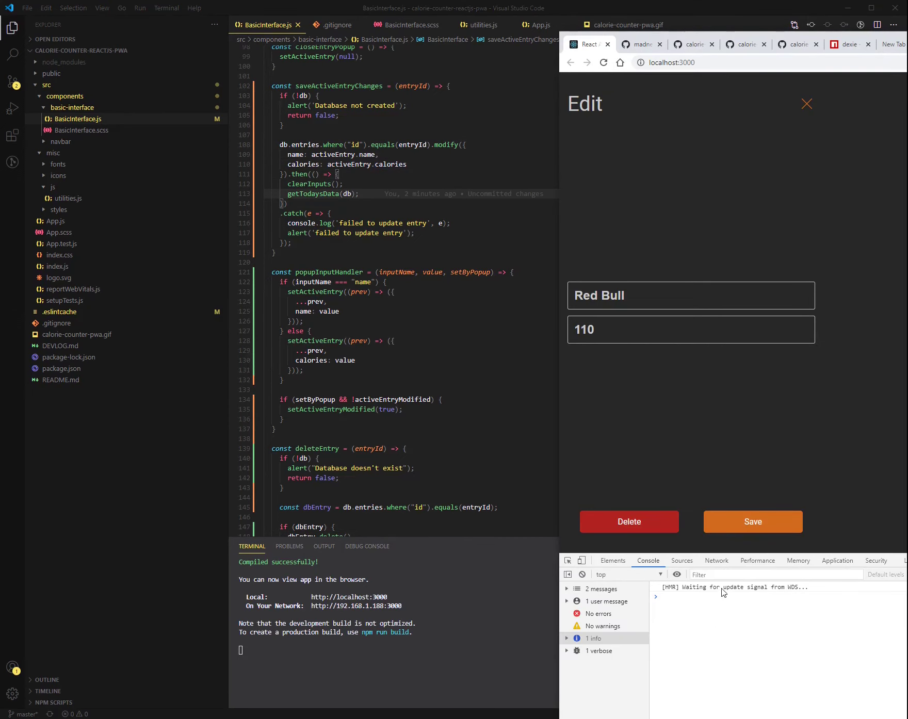
right_click(760, 531)
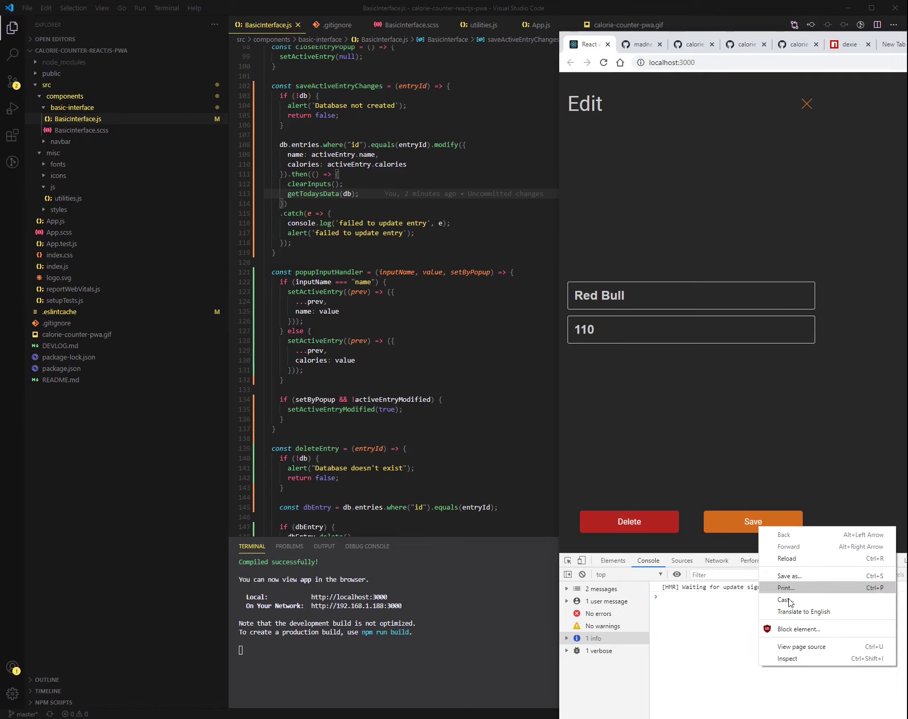
click(763, 642)
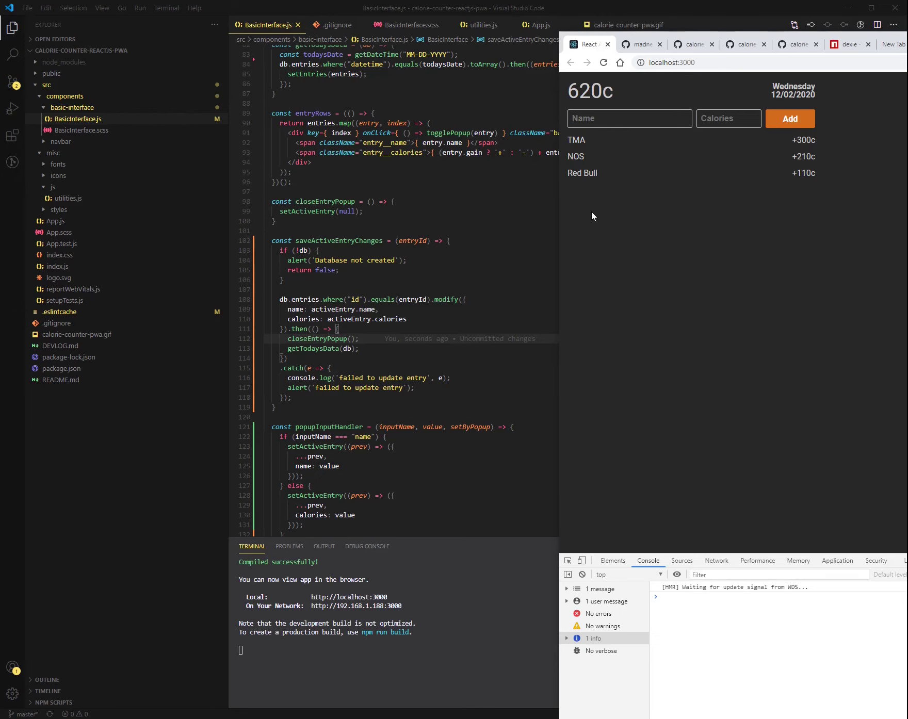
click(437, 220)
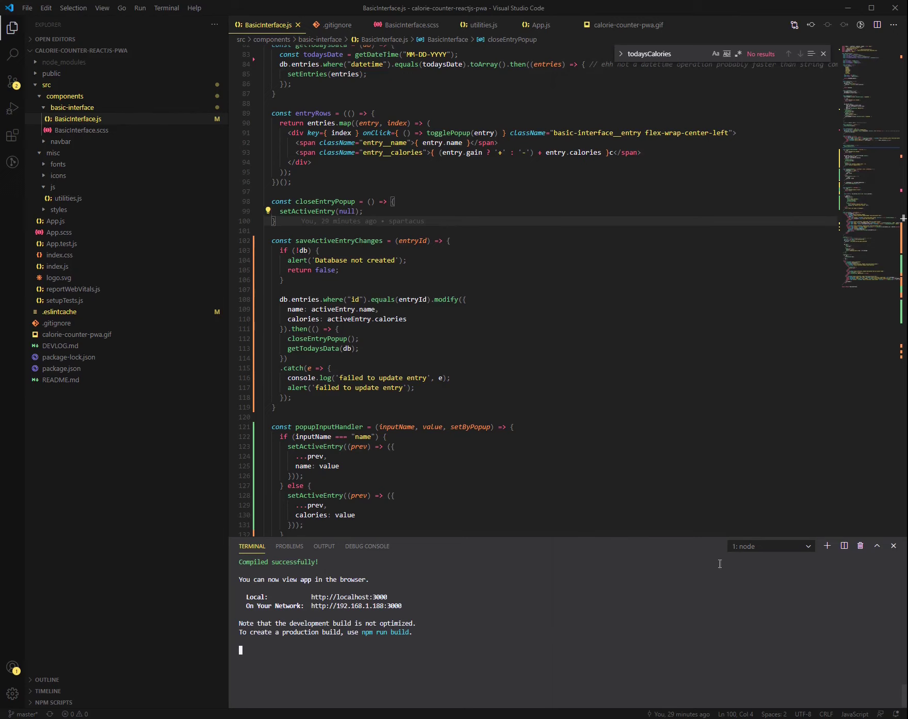
Step through the four console.log matches, then switch the terminal to 2: powershell.
click(779, 547)
click(567, 329)
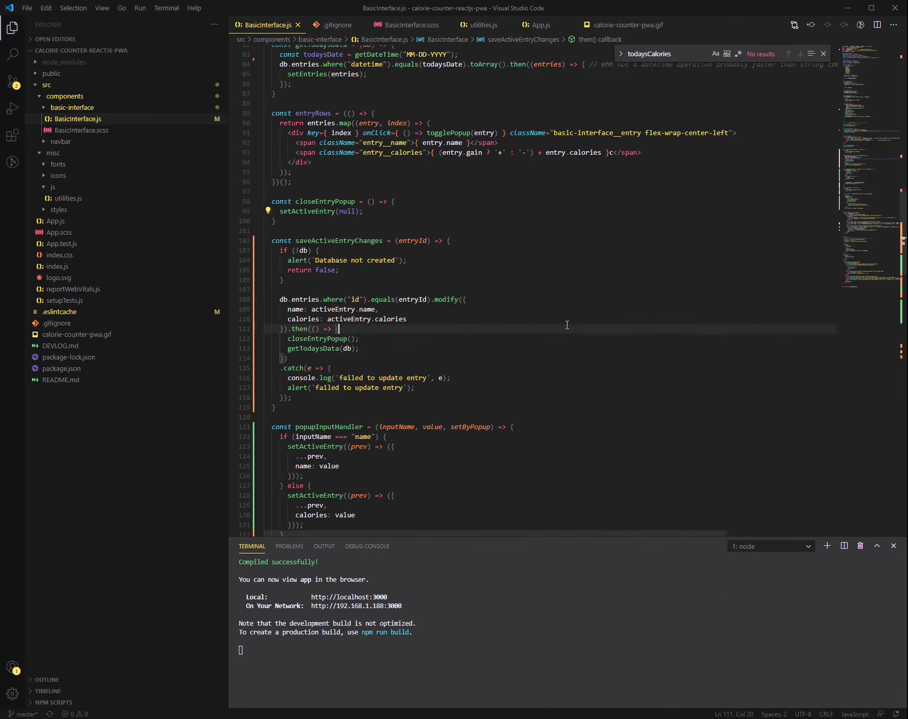
text(console.log)
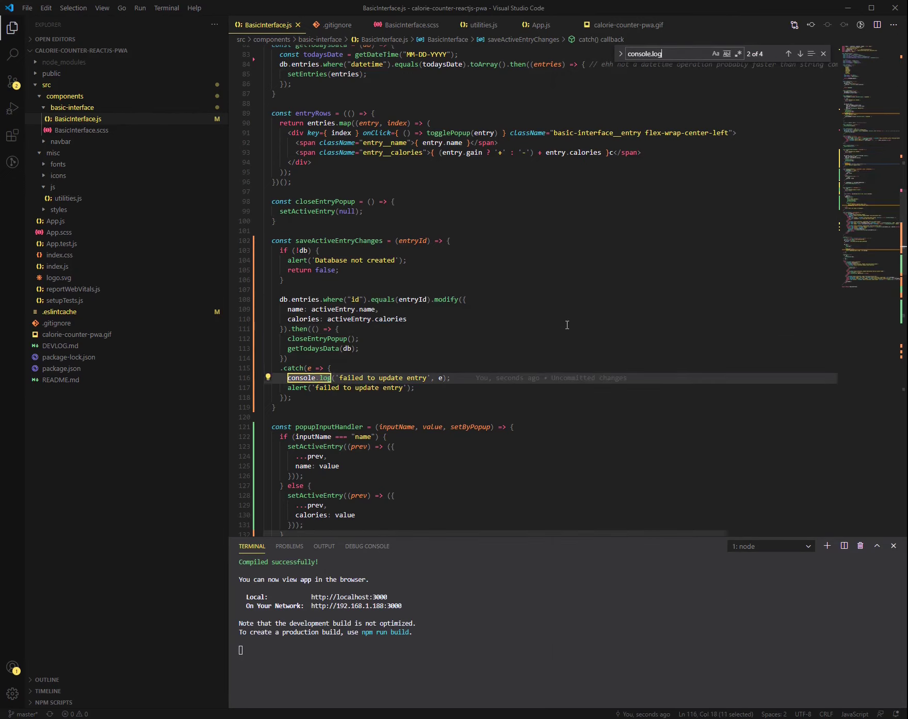
click(788, 54)
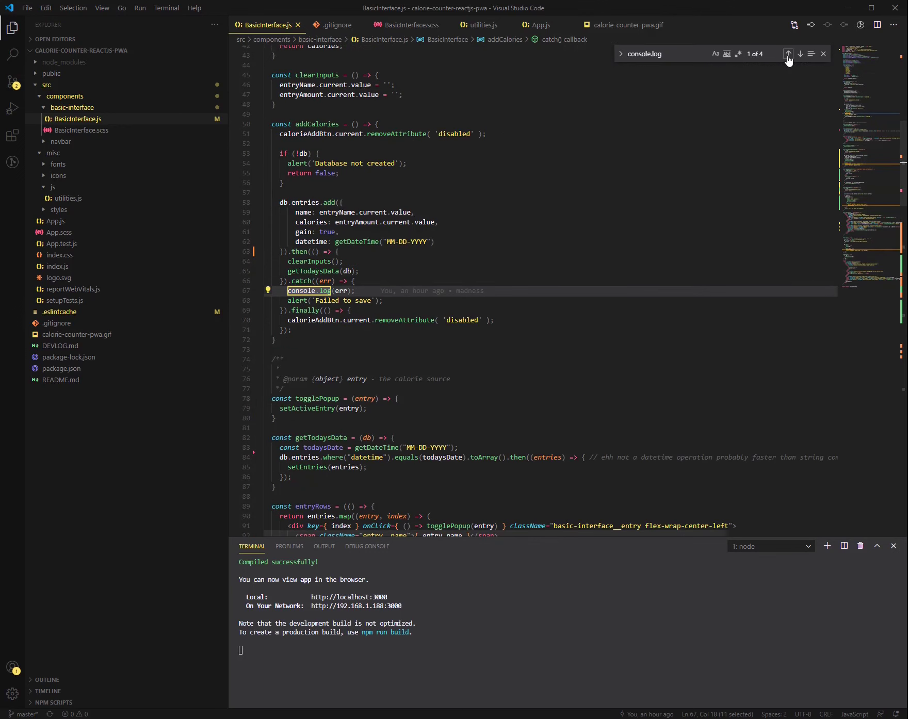
click(787, 54)
click(788, 54)
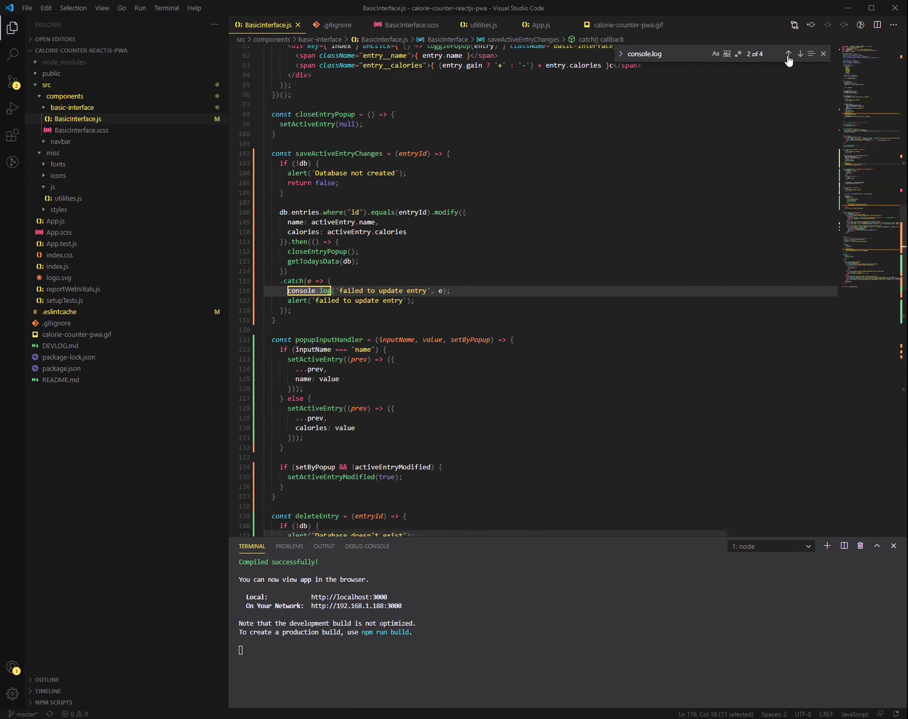
click(788, 55)
click(788, 53)
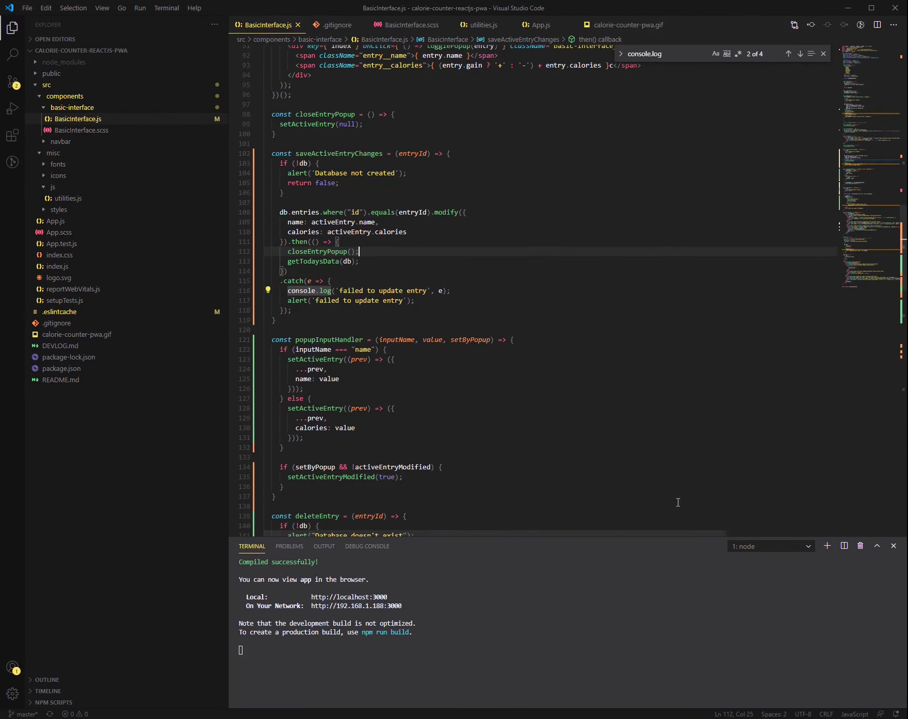
click(770, 547)
click(808, 567)
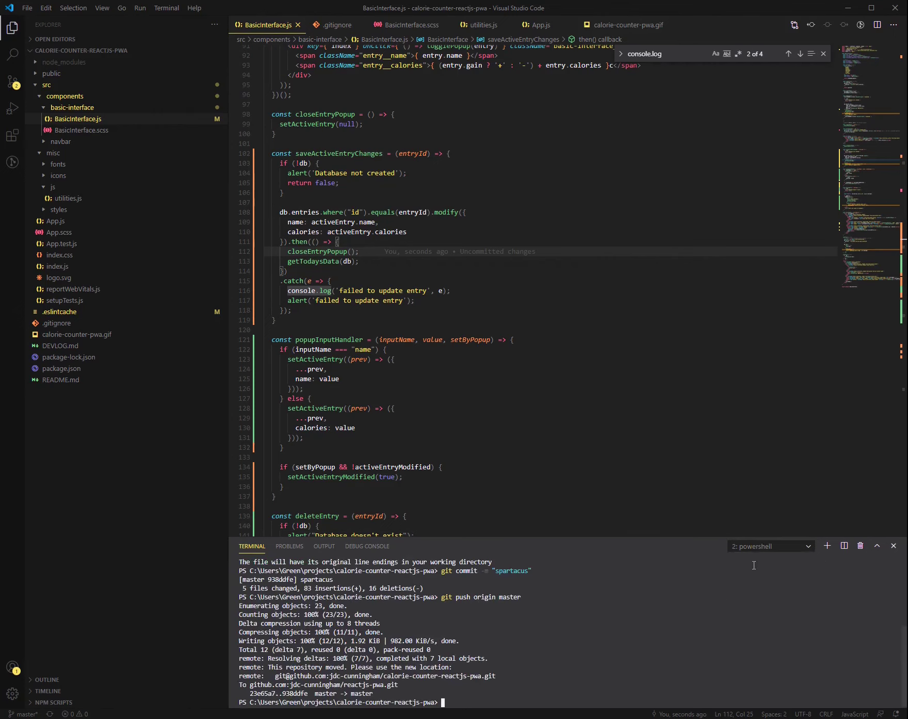
text(cls)
Run git status, git add . and git commit -m 'crud achieved', then clear the terminal.
key(Return)
text(git)
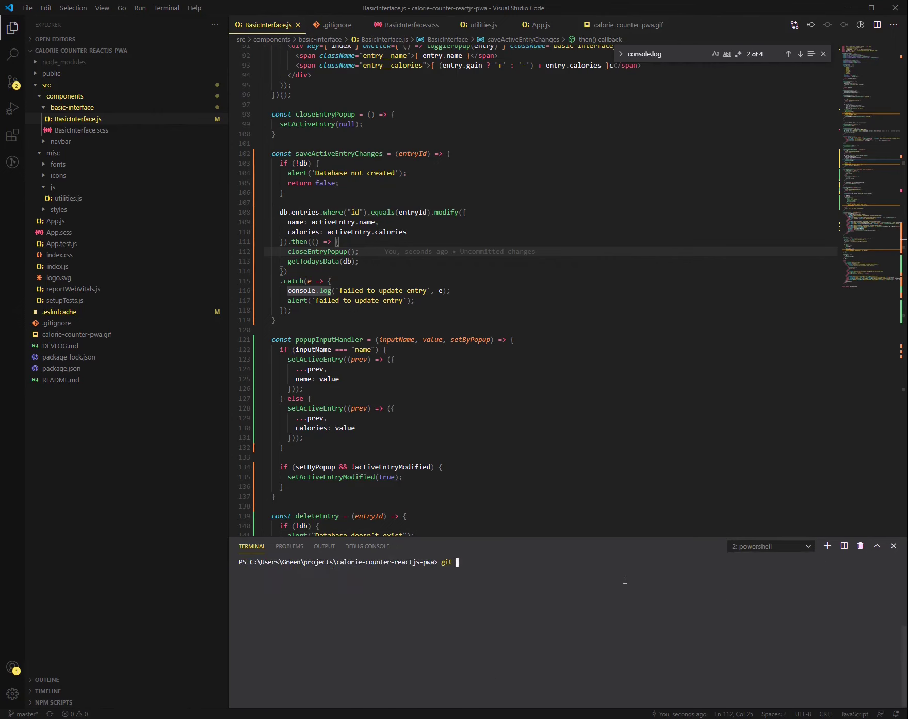
text(status)
key(Return)
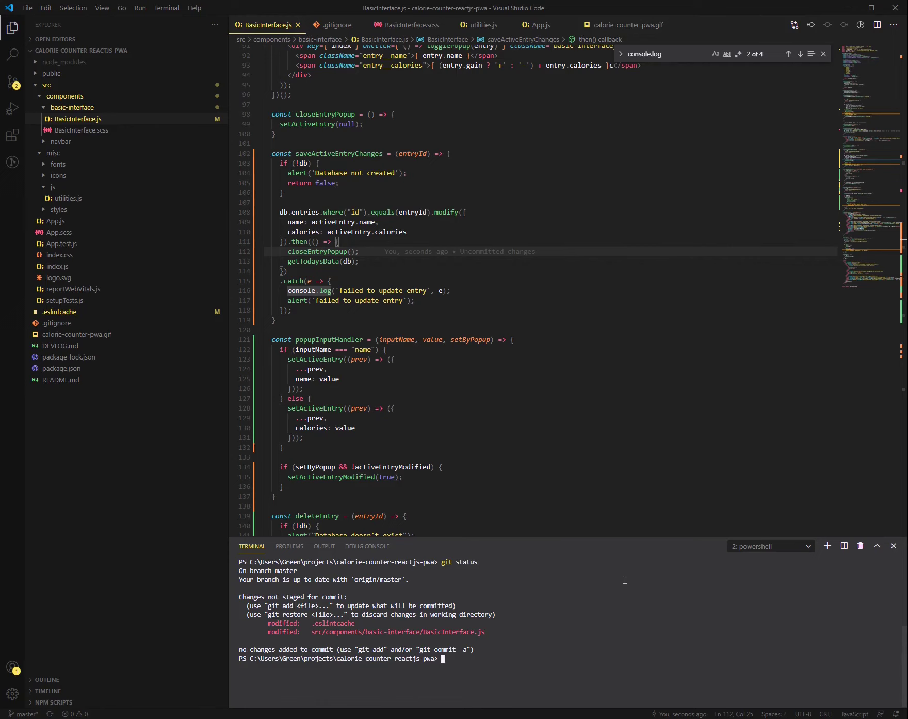
text(git add .)
key(Return)
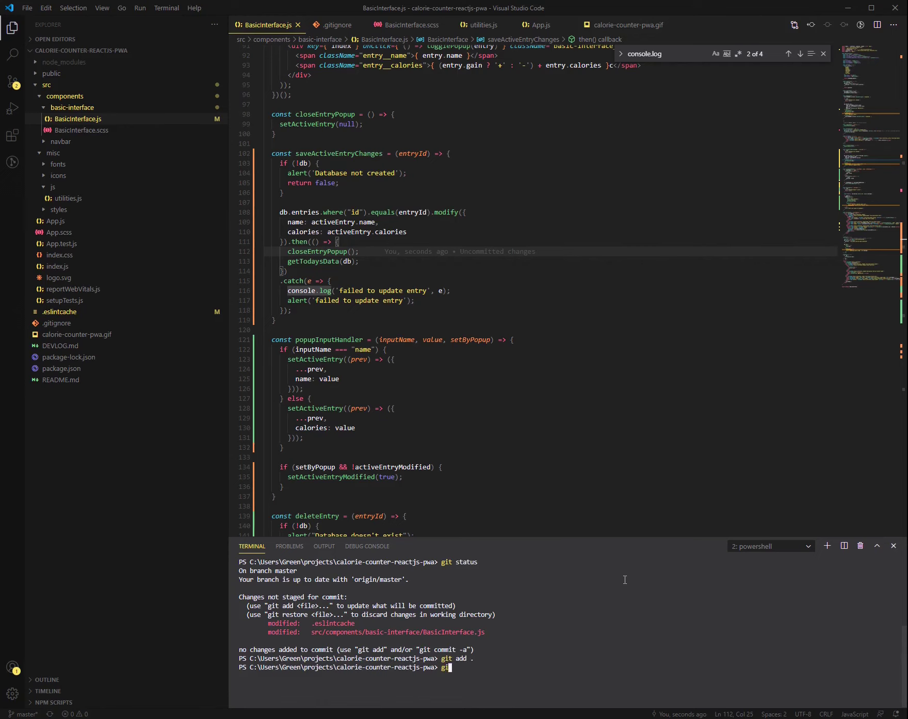
text(git commit -m)
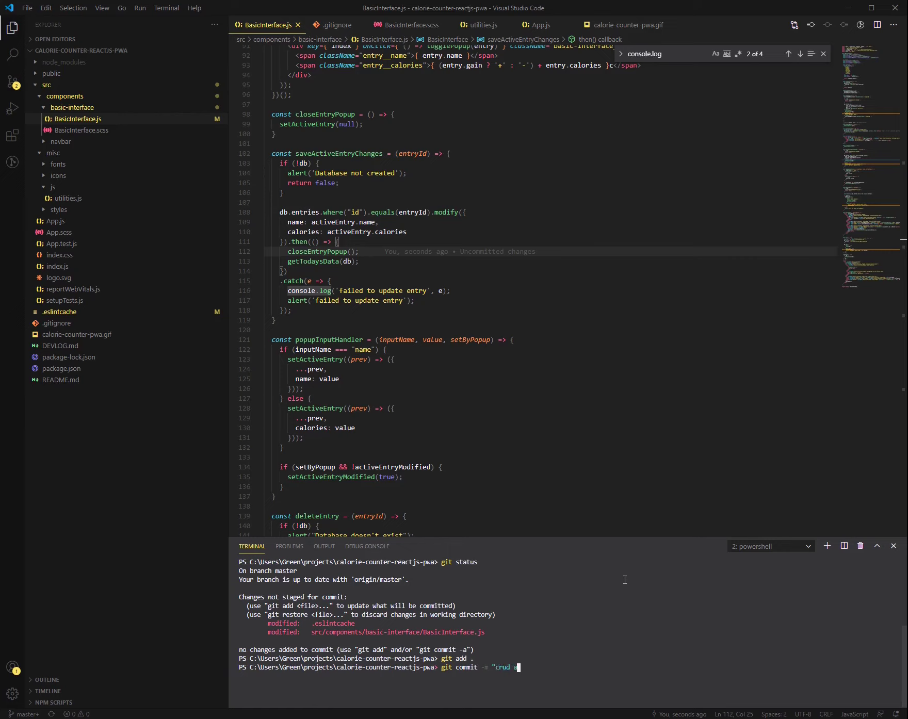
text(crud achieved")
key(Return)
text(clear)
key(Return)
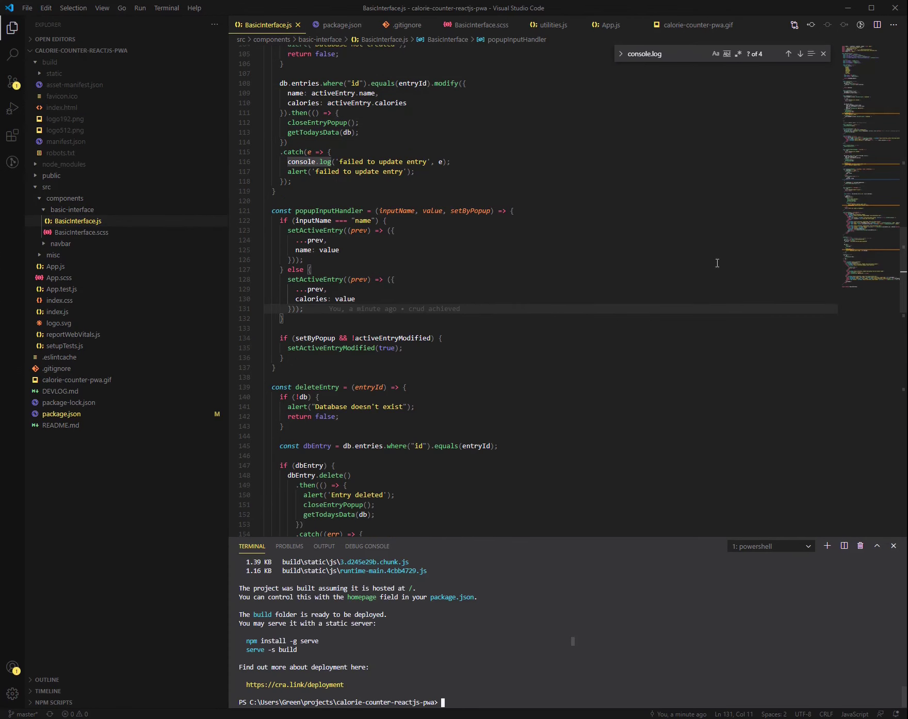
key(alt+Tab)
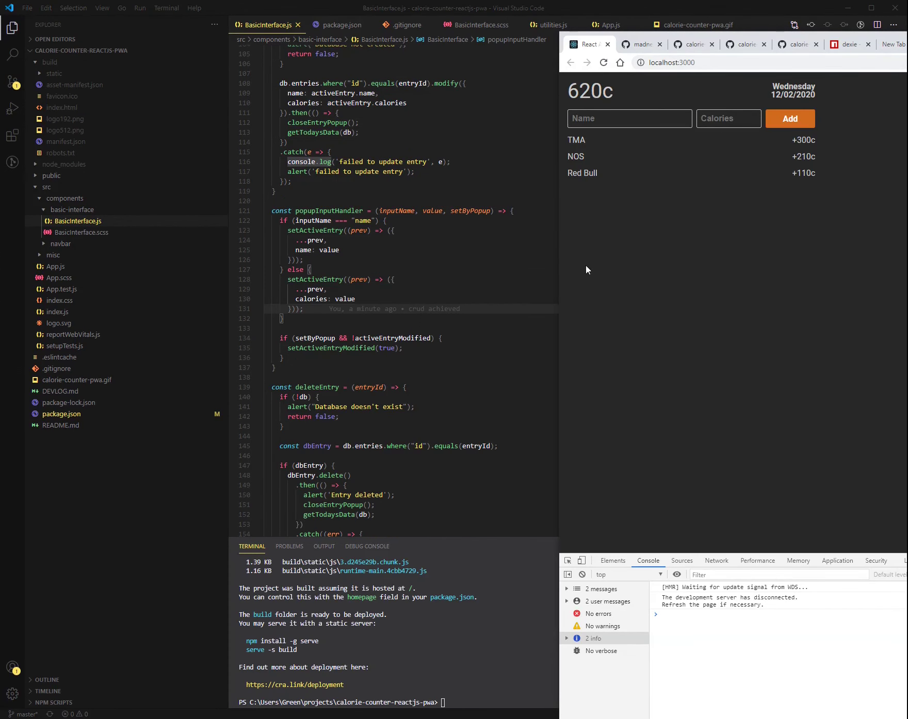
Toggle the DevTools device toolbar for a Moto G4 view and widen the window.
click(582, 561)
drag(561, 283, 337, 284)
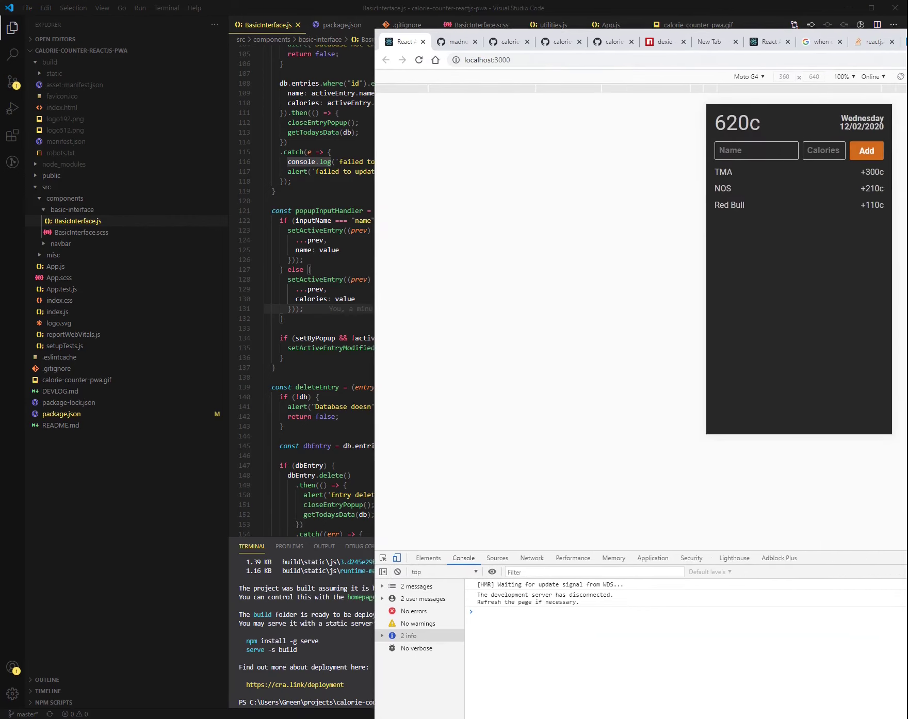